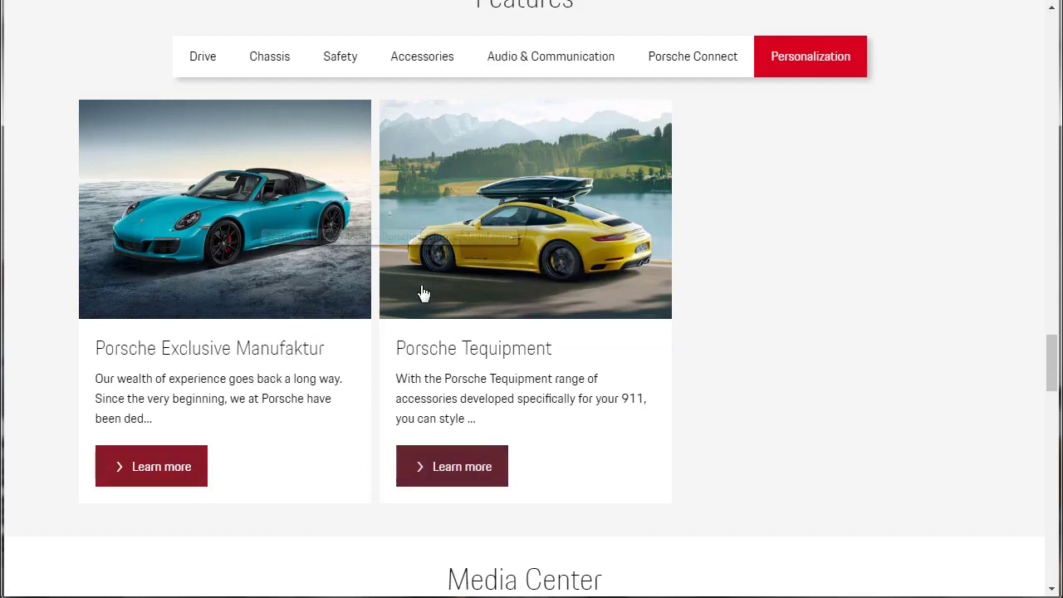
- Browse the Media Center's 911 GTS Models photos at full size, starting with the red car on the bridge
scroll(779, 369, "down", 6)
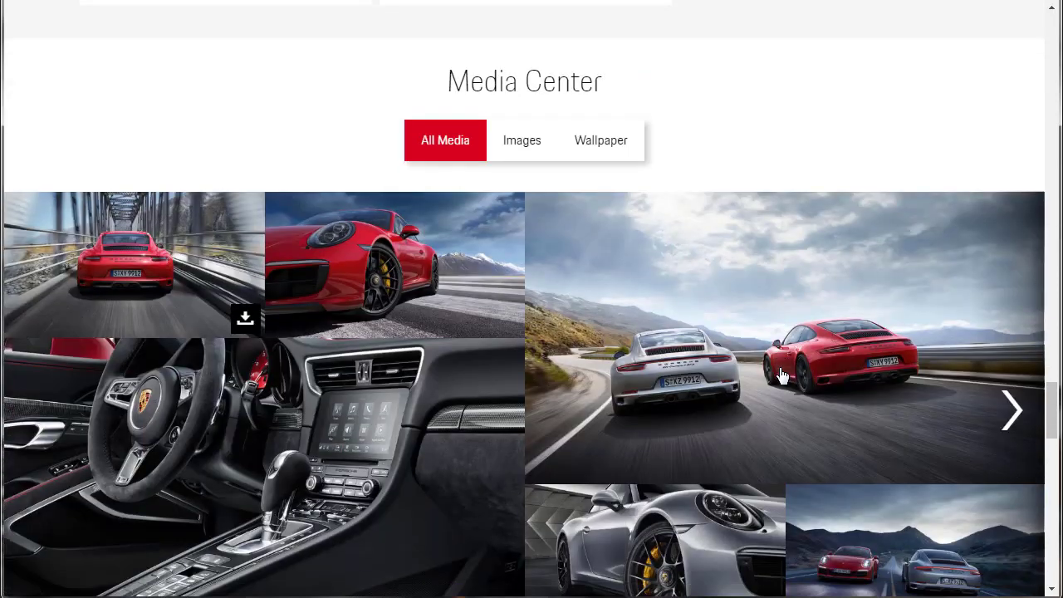
left_click(137, 251)
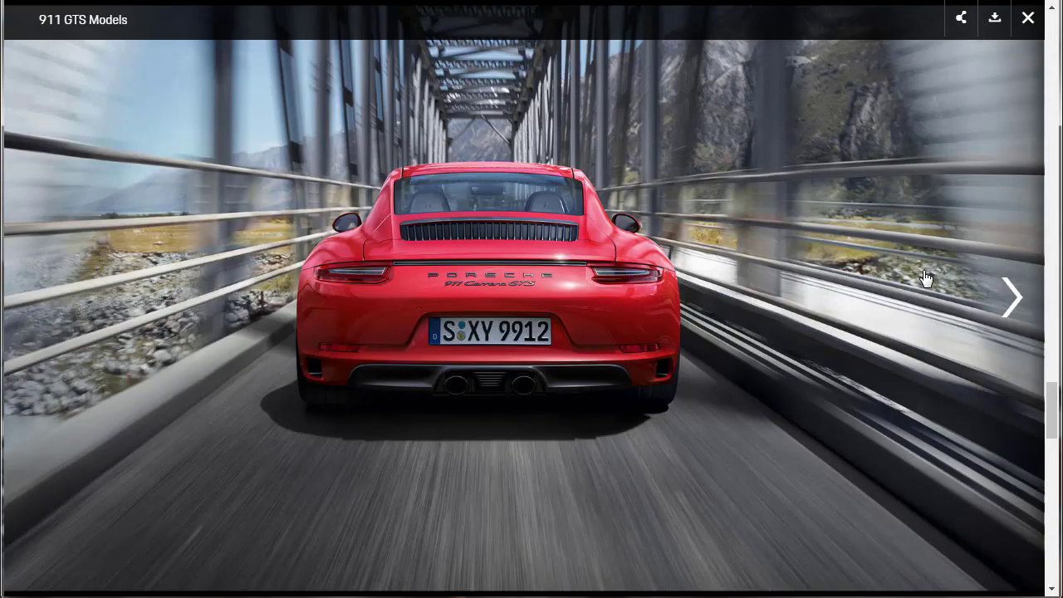
left_click(1011, 297)
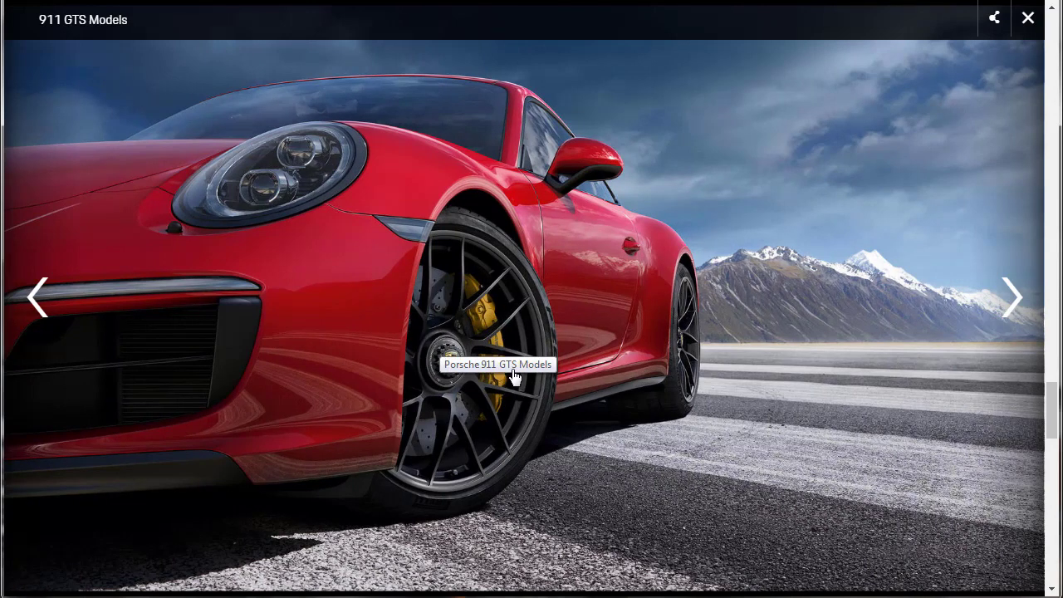
left_click(1012, 299)
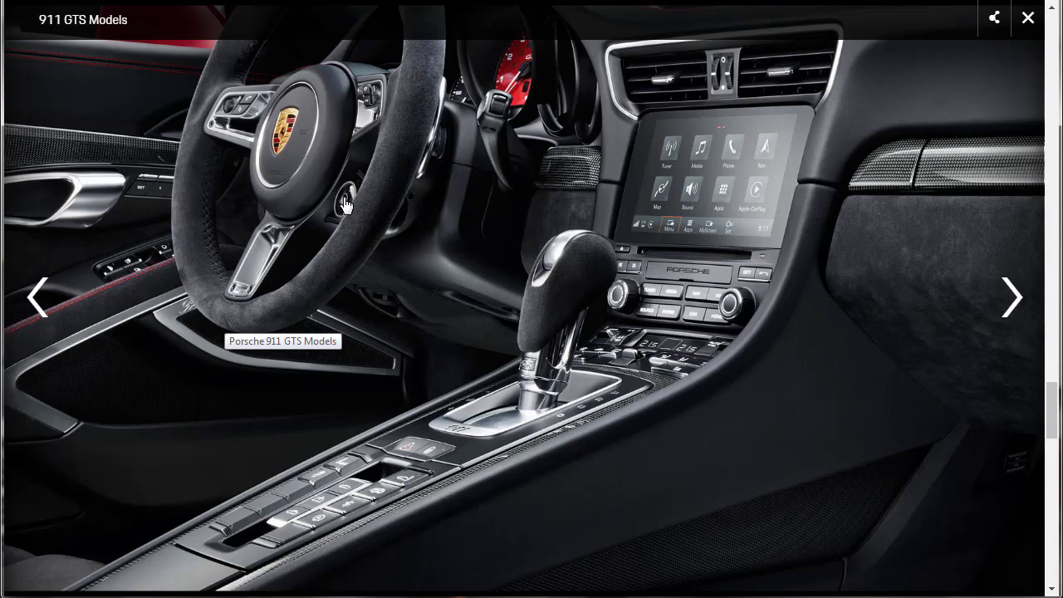
left_click(981, 315)
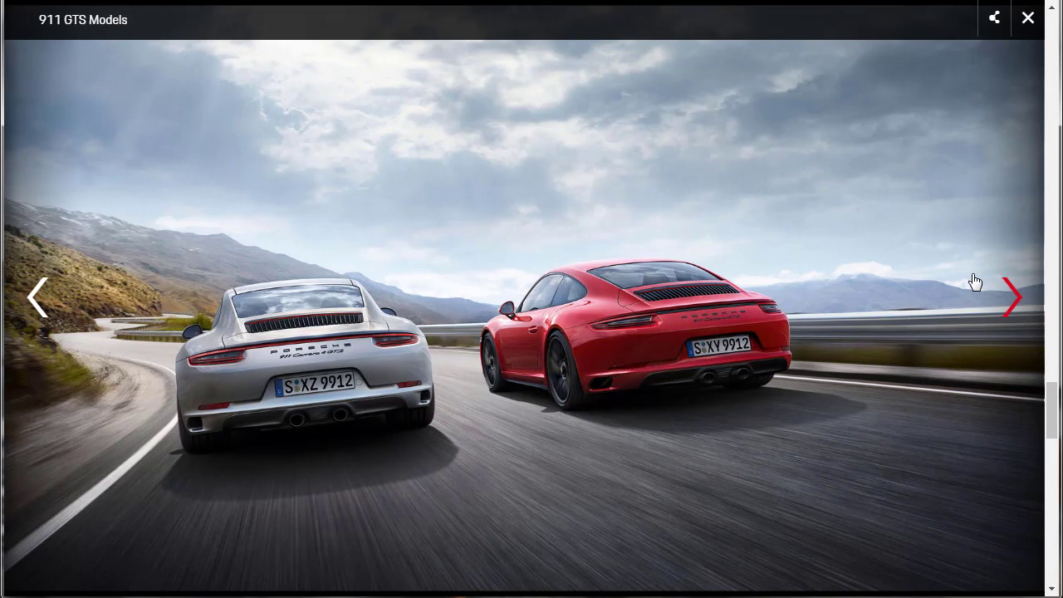
left_click(1027, 309)
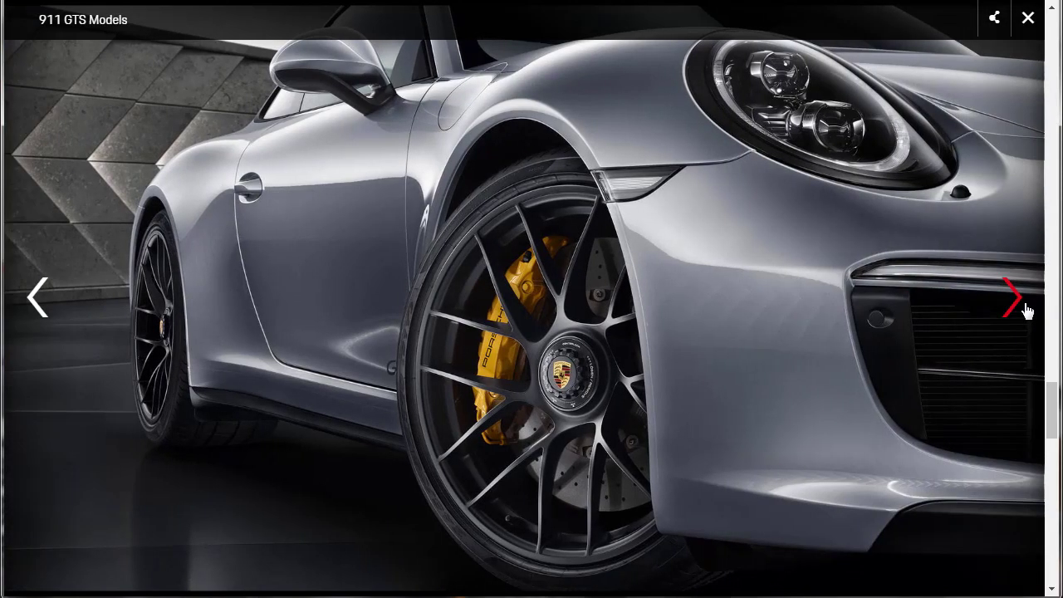
left_click(1004, 308)
left_click(1005, 308)
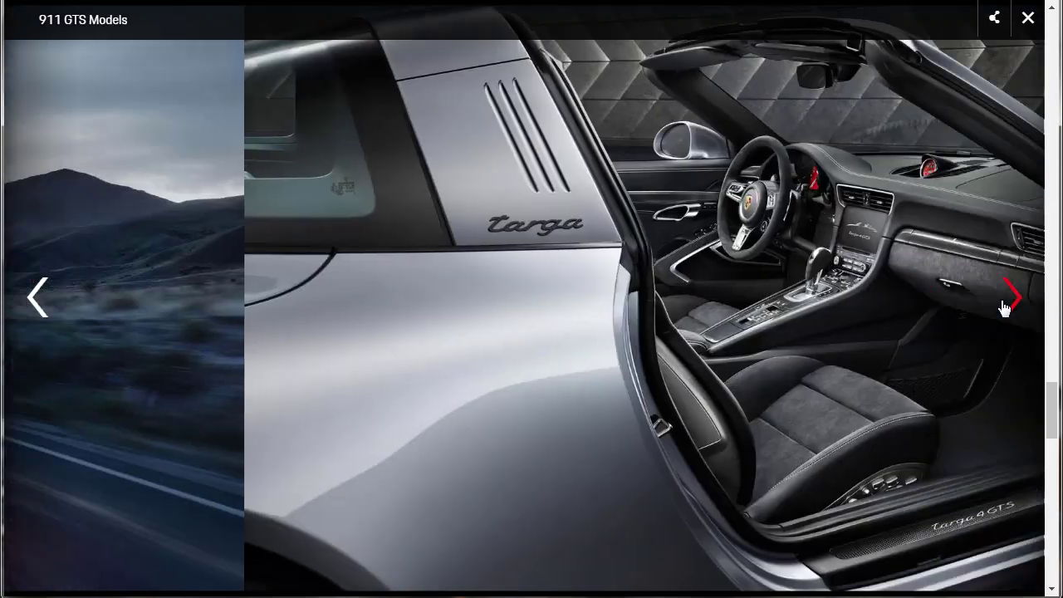
left_click(1004, 307)
left_click(1005, 307)
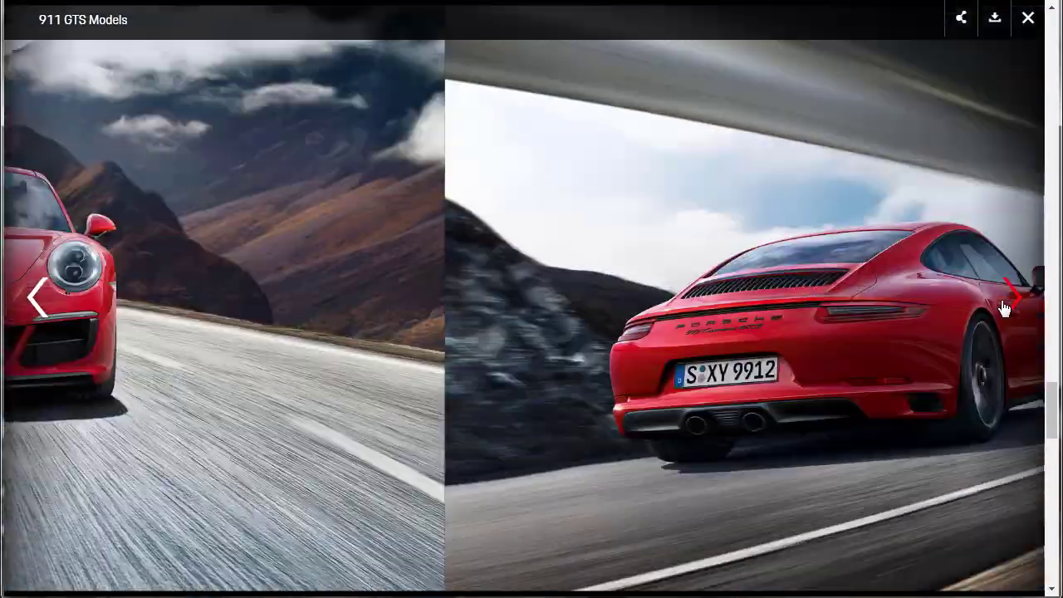
left_click(1005, 307)
left_click(1006, 303)
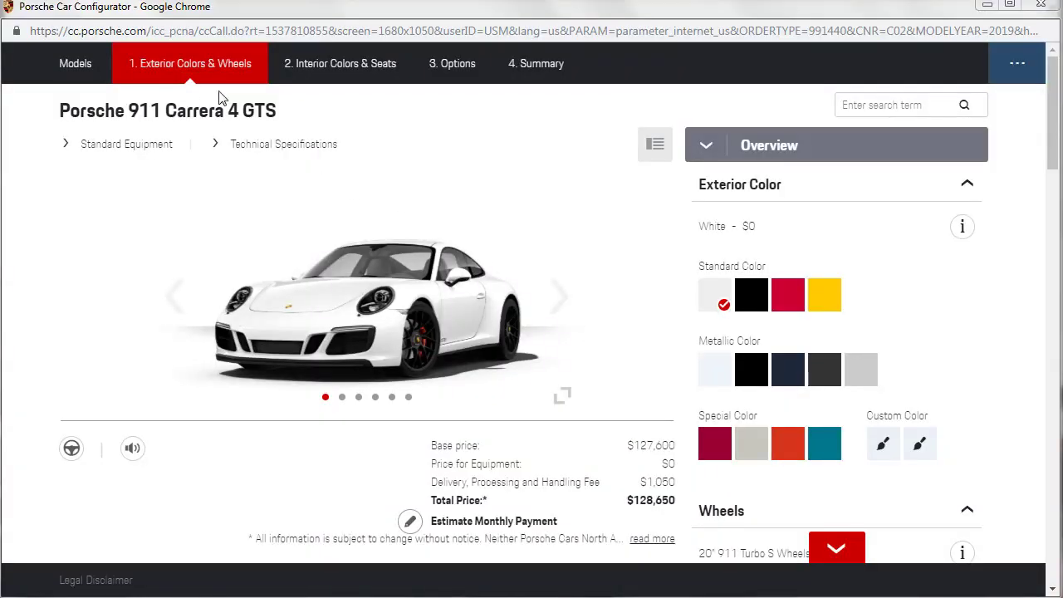
- Show the 911 Carrera 4 GTS from the side and try the standard colors Black, Guards Red and Racing Yellow
mouse_move(292, 200)
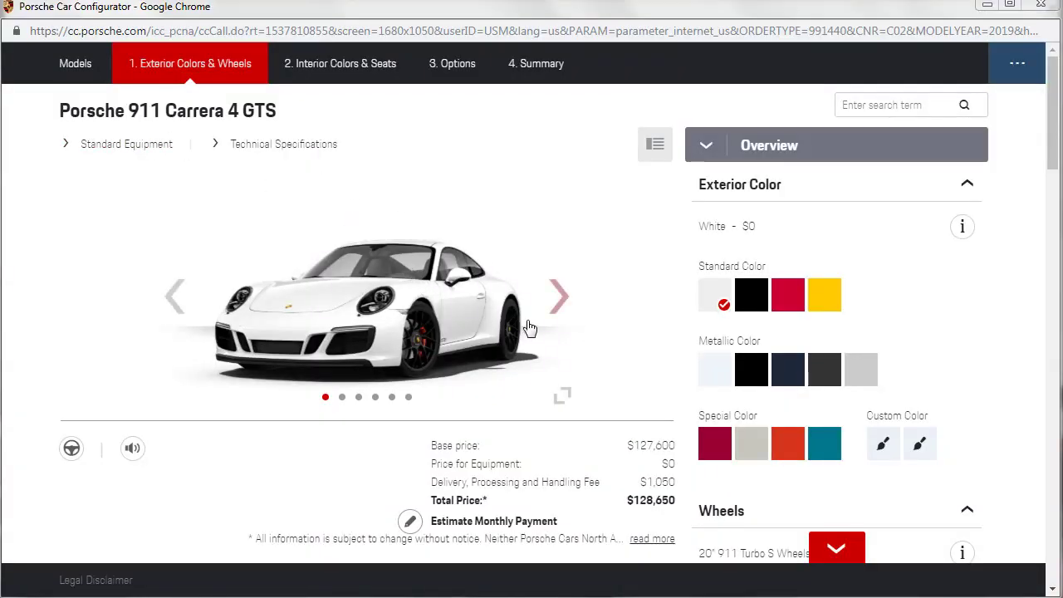
left_click(554, 305)
left_click(555, 300)
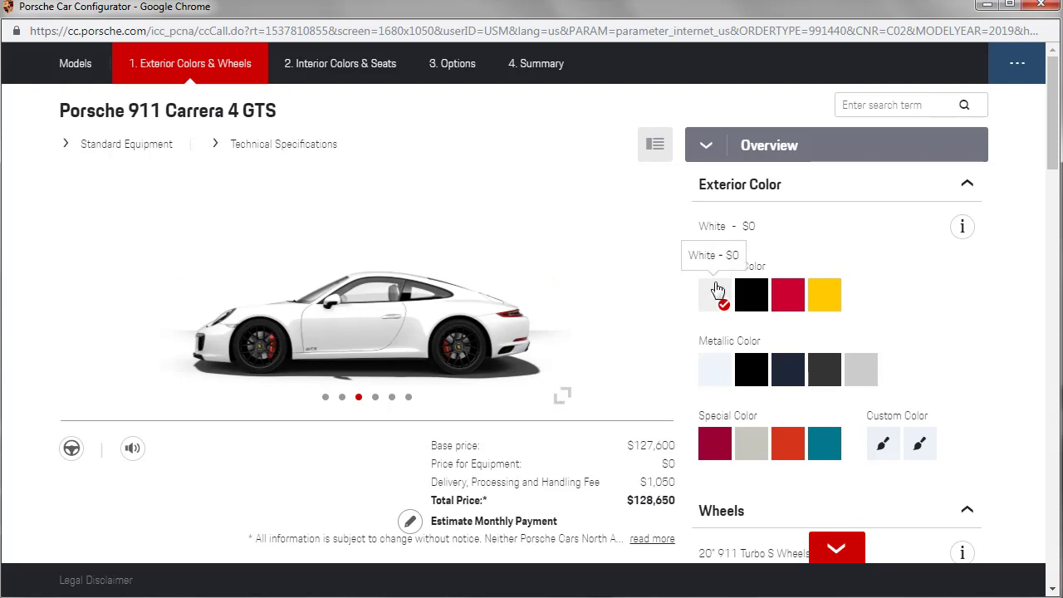
left_click(746, 313)
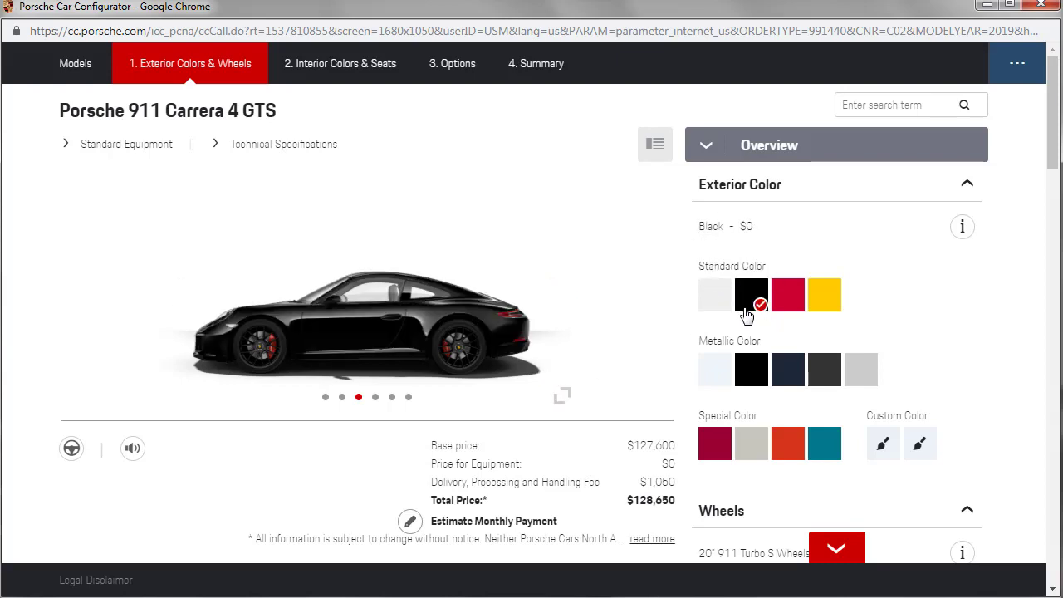
left_click(793, 305)
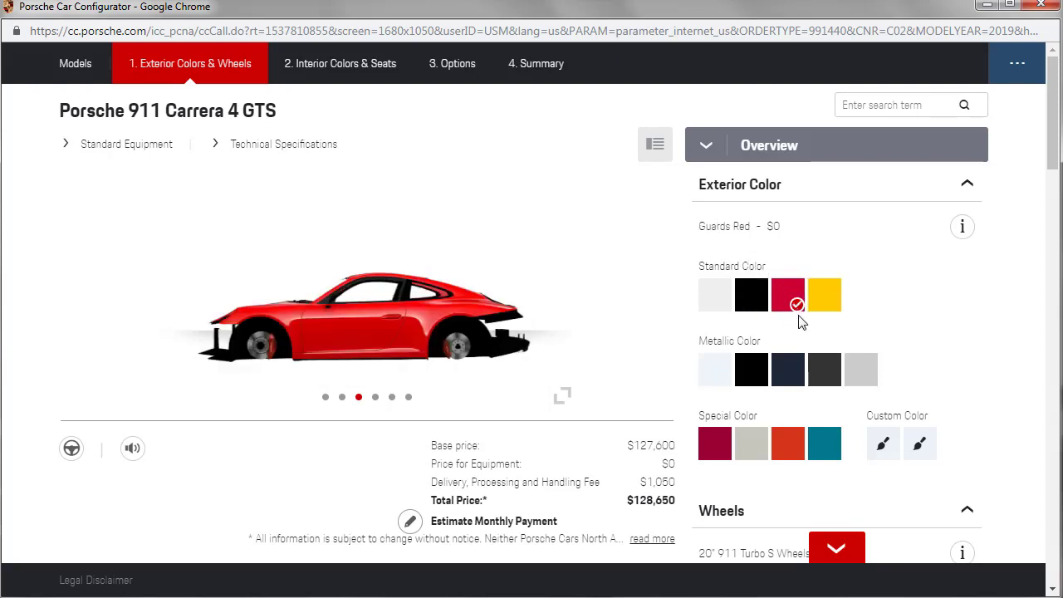
left_click(825, 294)
mouse_move(386, 321)
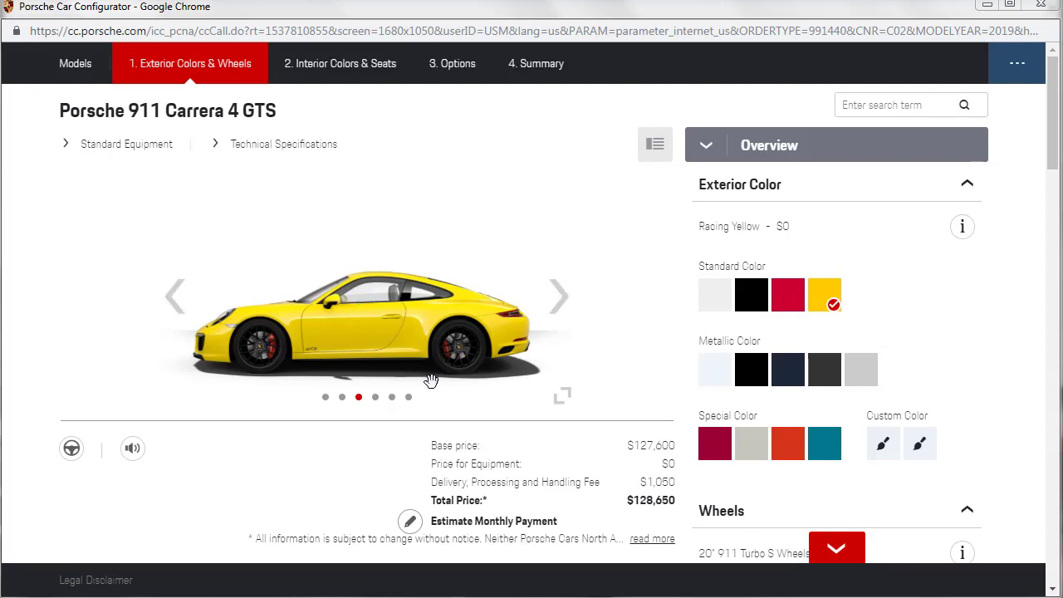
- Try the metallic exterior colors Carrara White, Jet Black, Night Blue, Agate Grey and the silver one
left_click(723, 382)
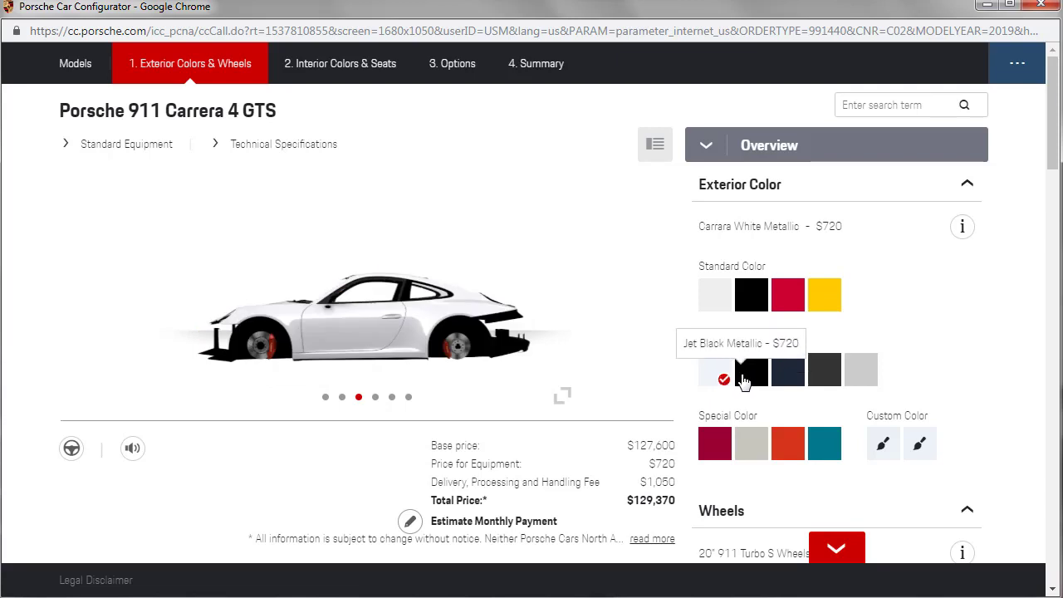
left_click(752, 374)
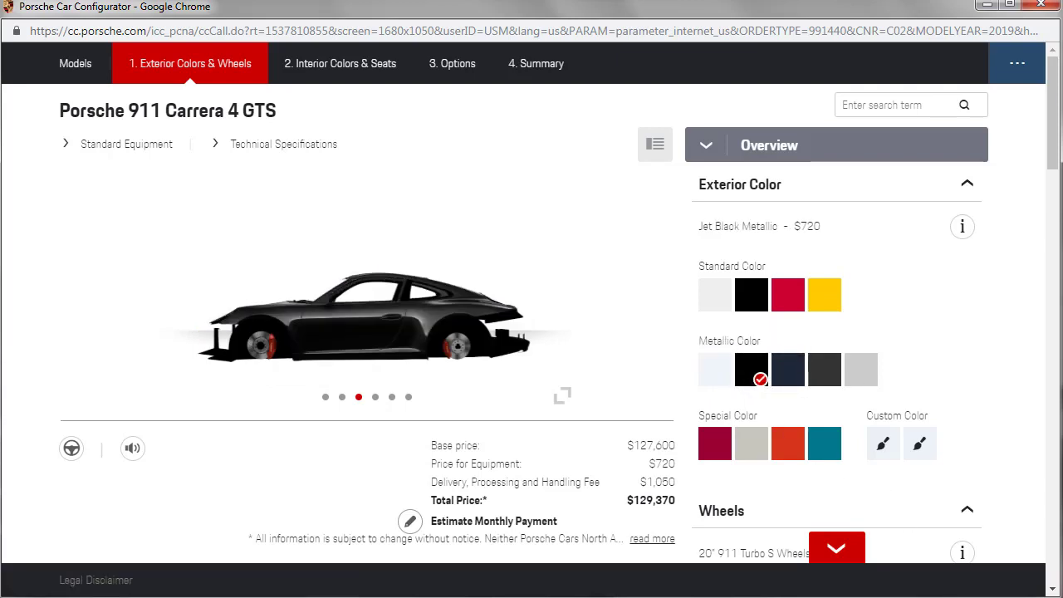
left_click(787, 369)
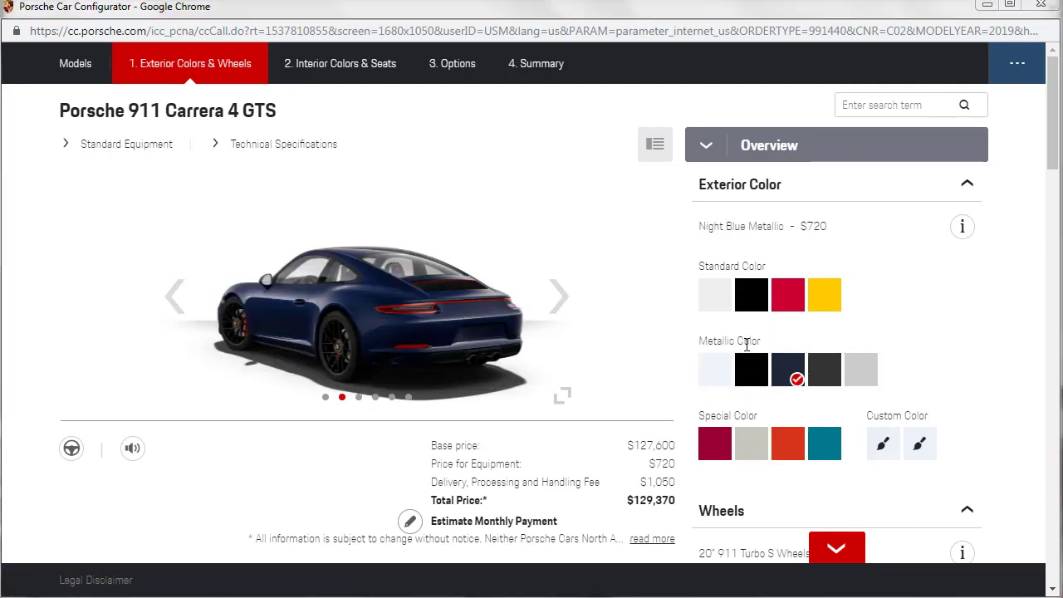
left_click(816, 372)
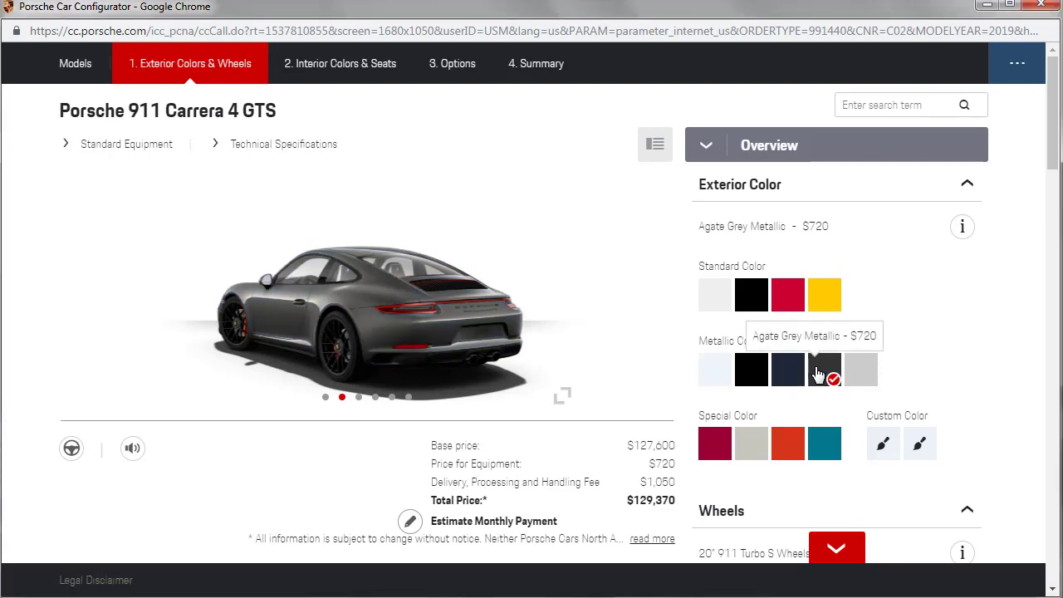
left_click(863, 372)
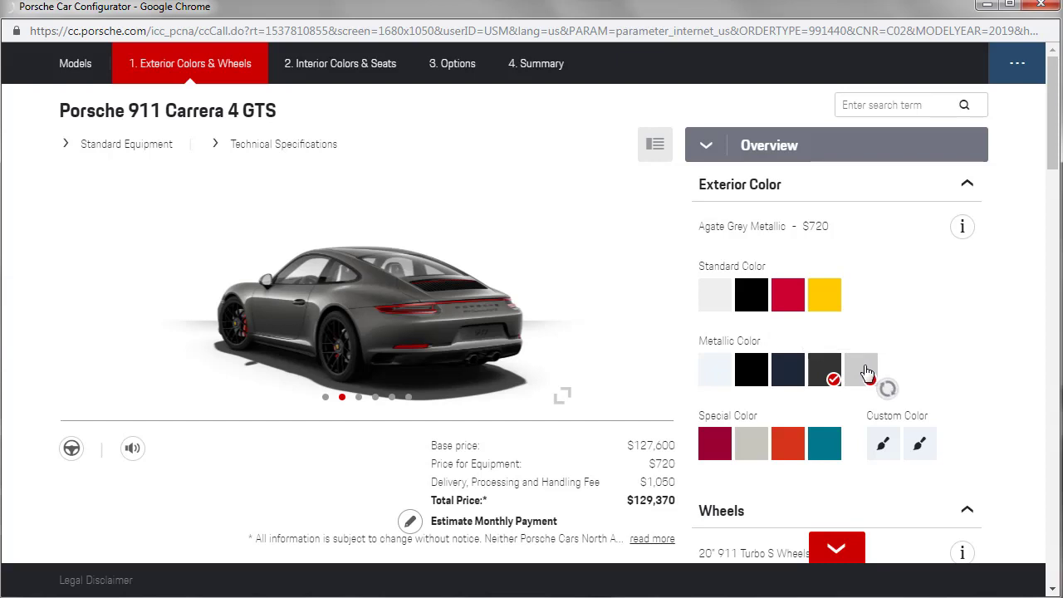
- Go back through the standard exterior colors from Racing Yellow over Guards Red and Black to White
left_click(831, 290)
left_click(790, 300)
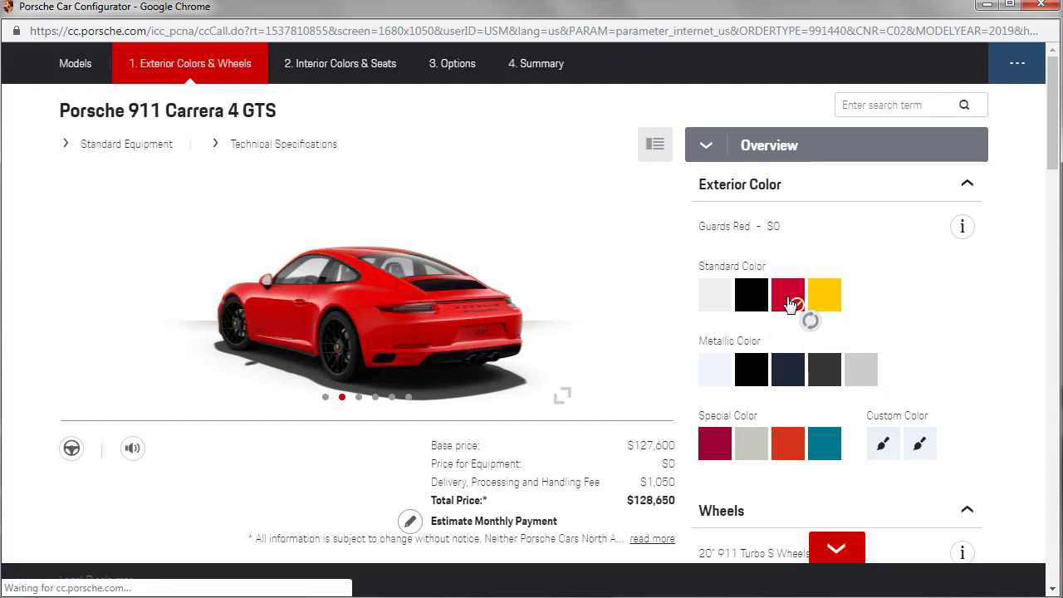
left_click(737, 306)
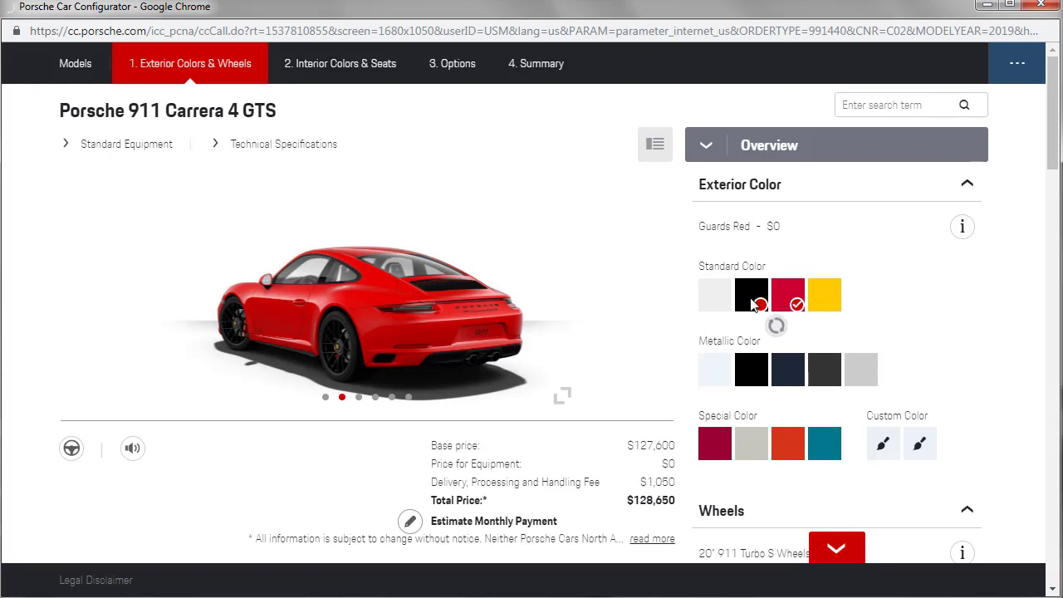
left_click(708, 304)
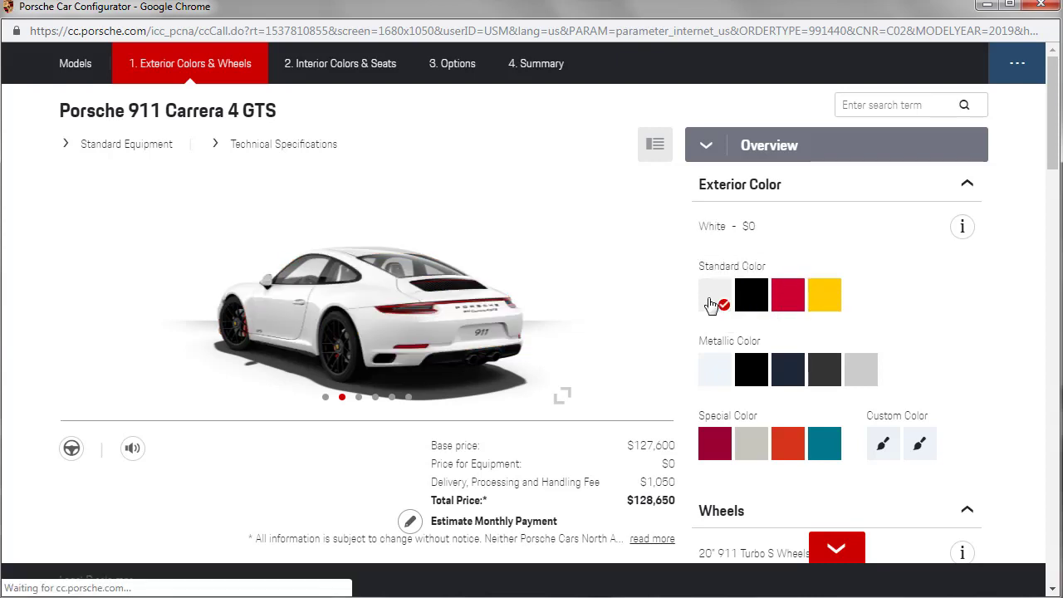
- Compare Jet Black Metallic, Carrara White Metallic and Night Blue Metallic on the car's exterior
left_click(749, 376)
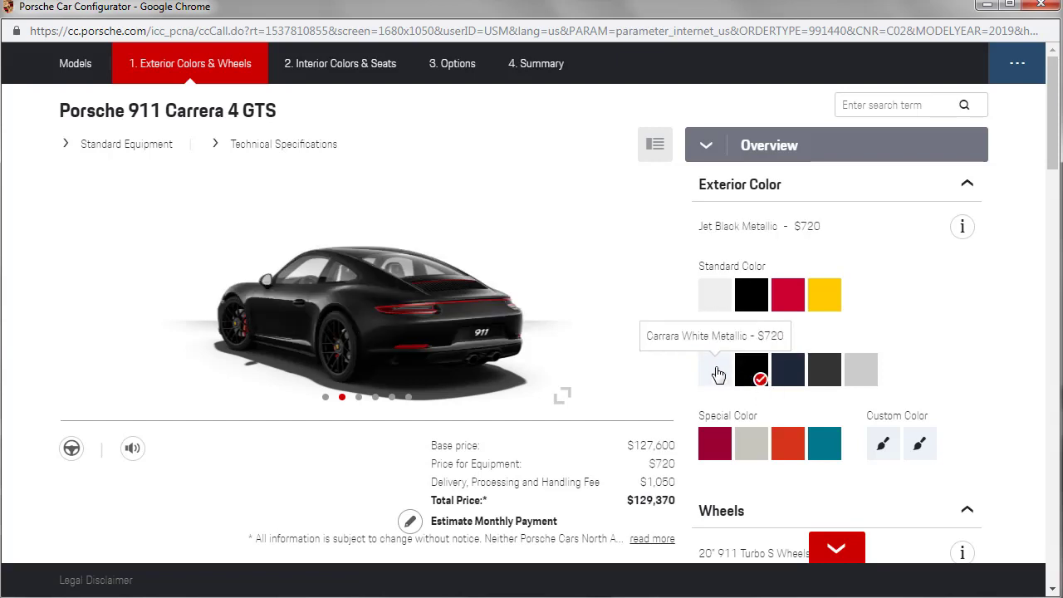
left_click(716, 369)
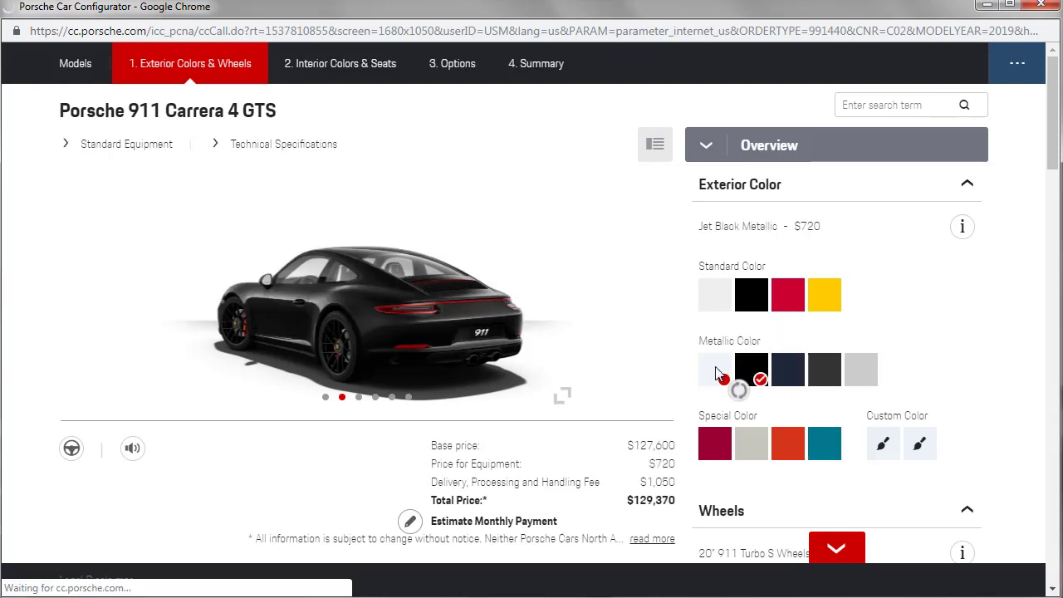
left_click(787, 373)
- Try the special exterior colors Carmine Red, light grey, Lava Orange and teal blue
scroll(747, 332, "down", 2)
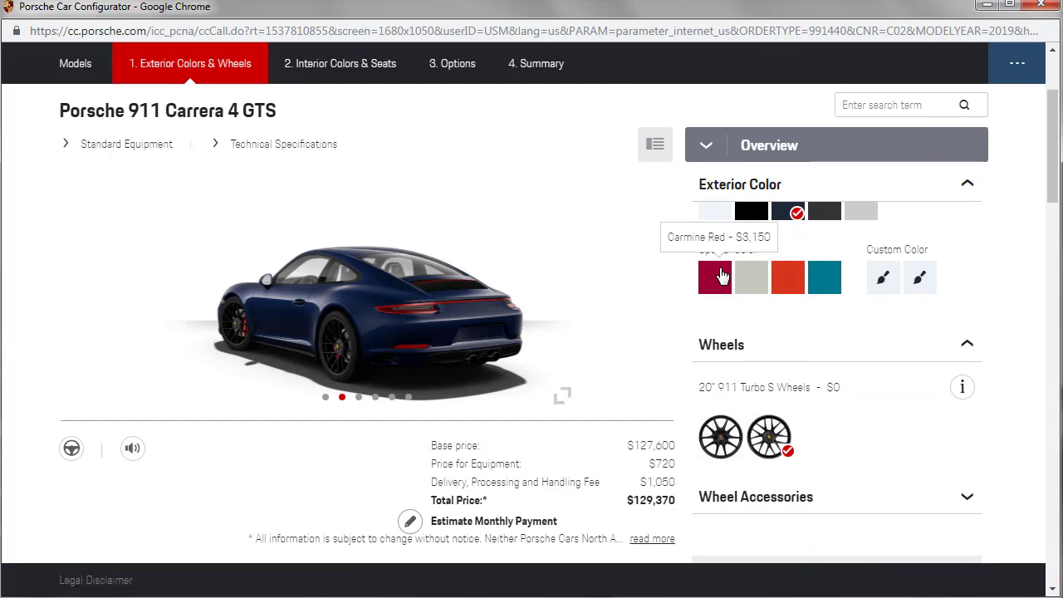
left_click(722, 275)
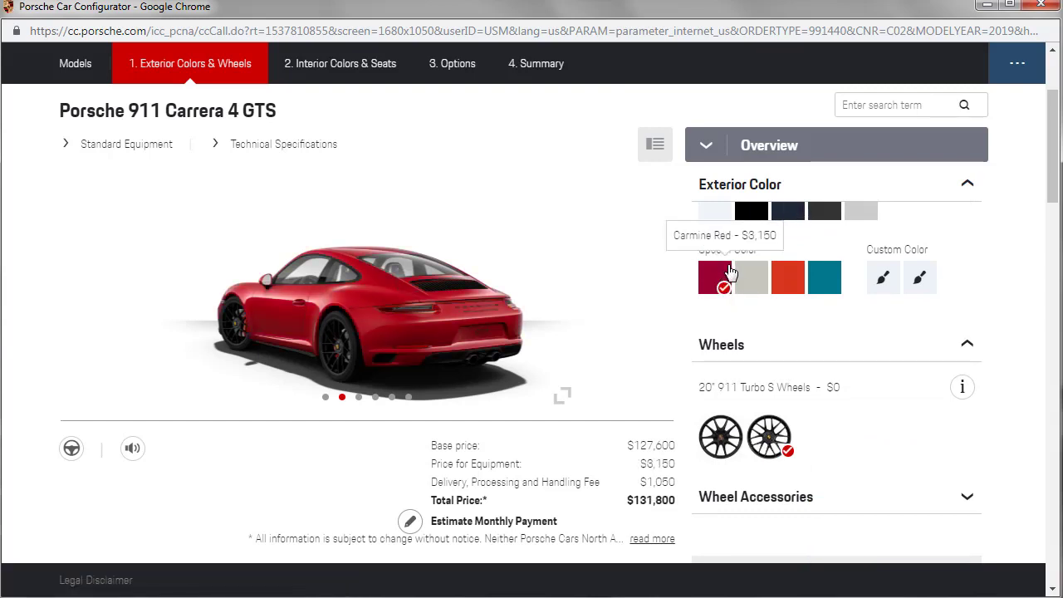
left_click(769, 291)
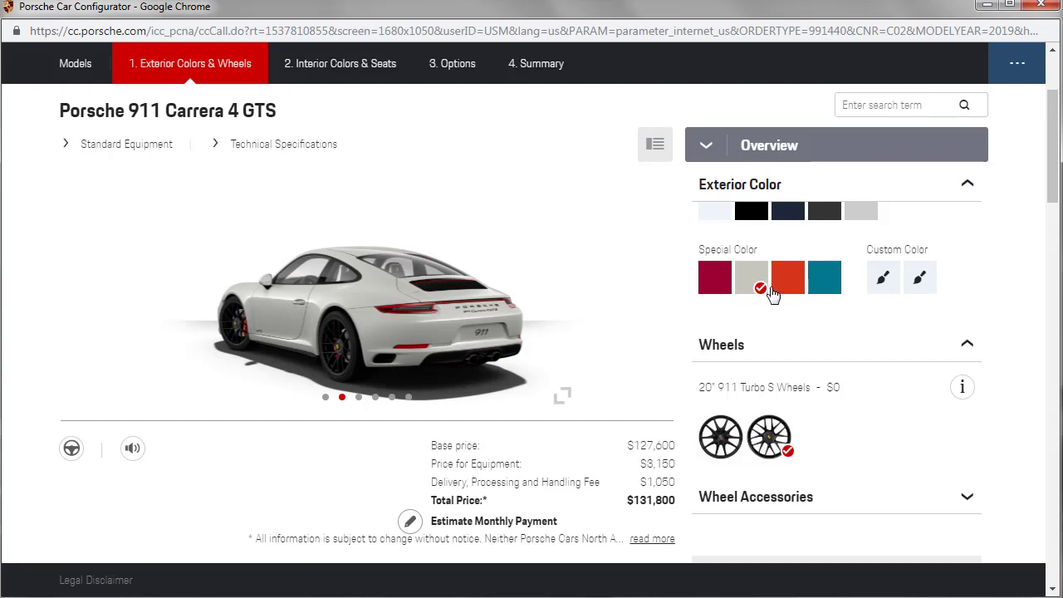
left_click(788, 287)
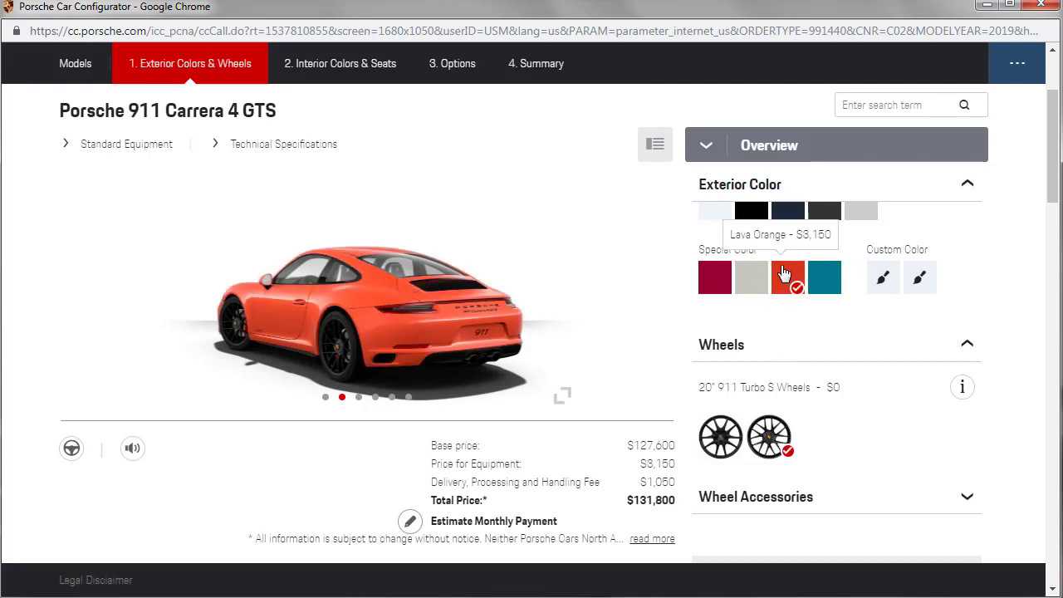
left_click(823, 275)
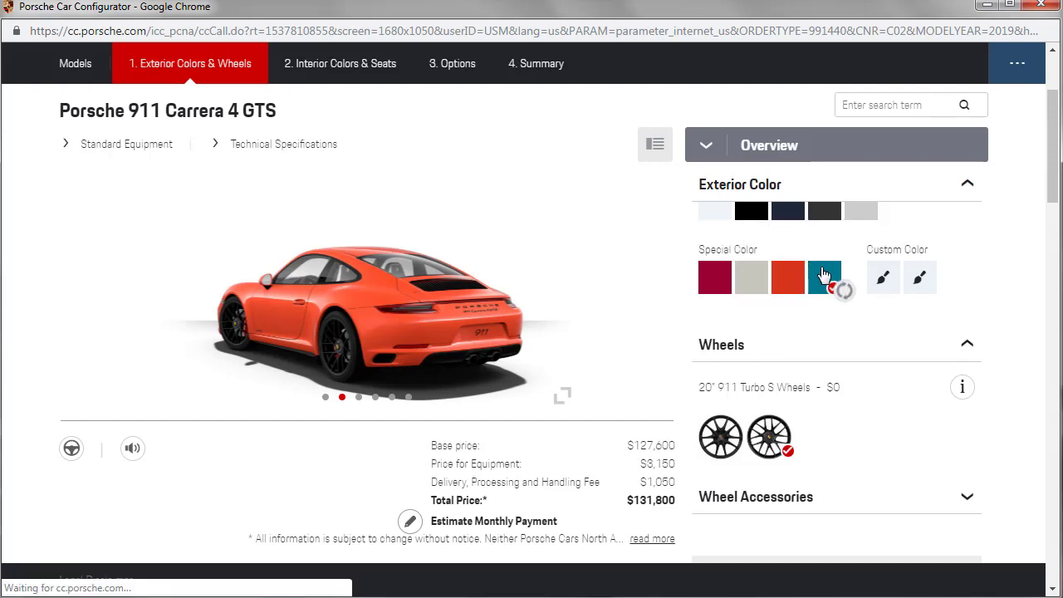
- Set the exterior to the light grey special color and bring up the wheel choices
scroll(845, 366, "up", 1)
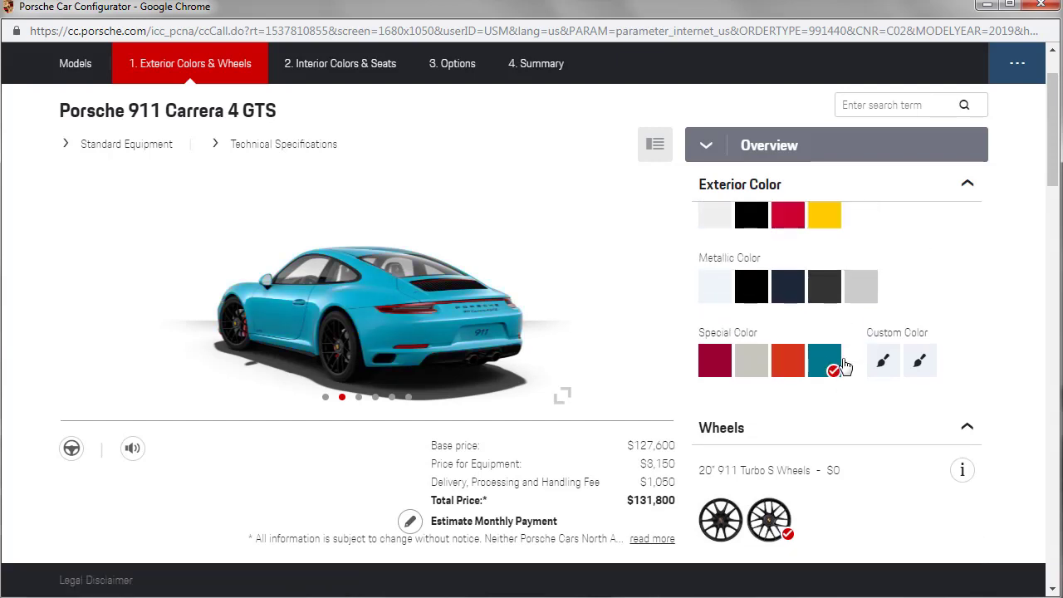
left_click(760, 363)
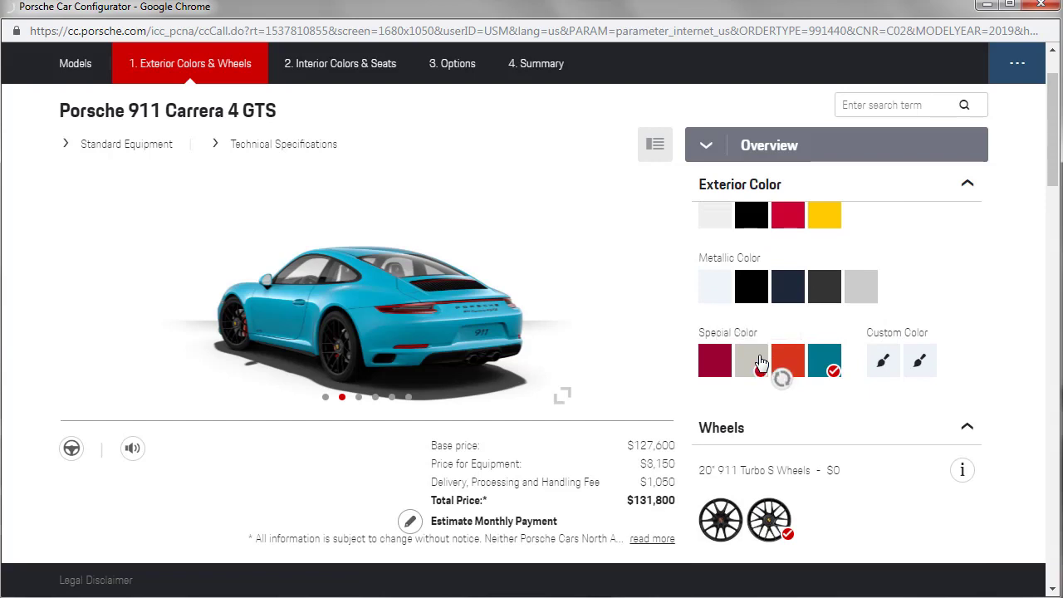
scroll(762, 367, "down", 2)
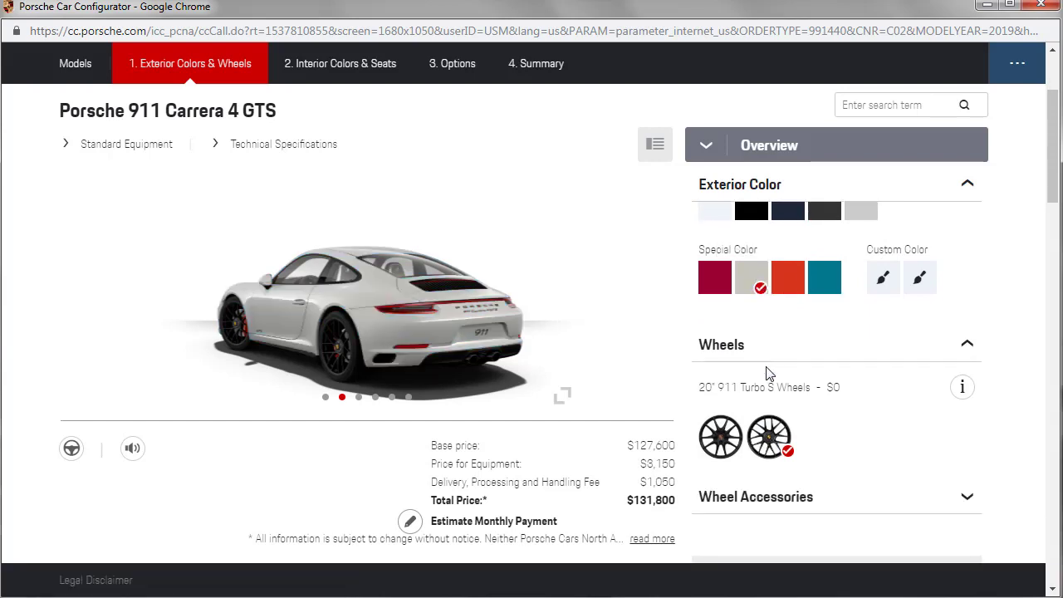
scroll(944, 408, "up", 1)
scroll(939, 406, "down", 1)
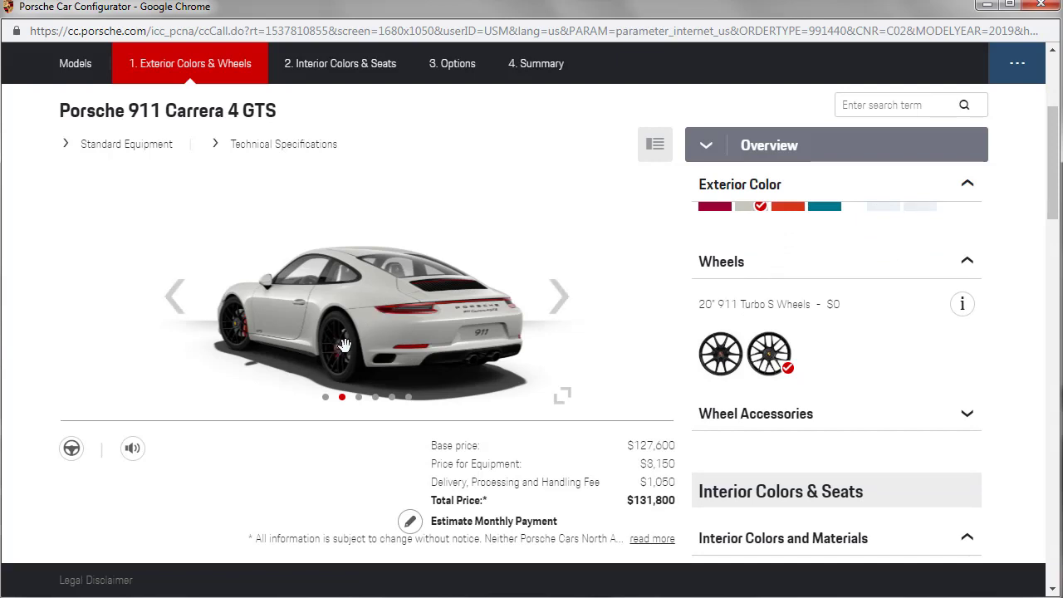
- Play and stop the car's sound sample, and switch the preview to the side view
left_click(133, 449)
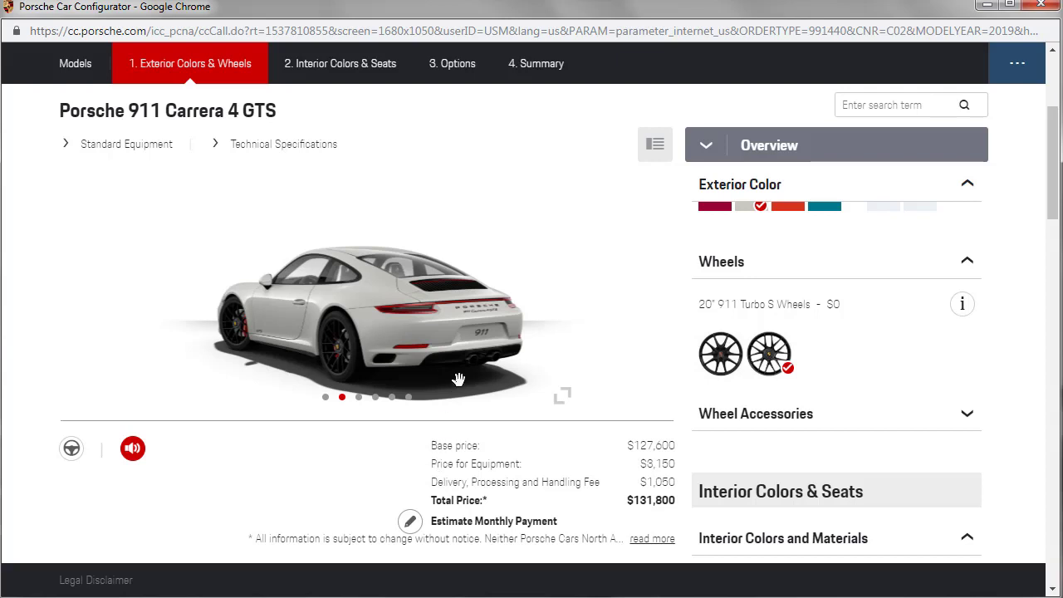
left_click(133, 450)
left_click(559, 299)
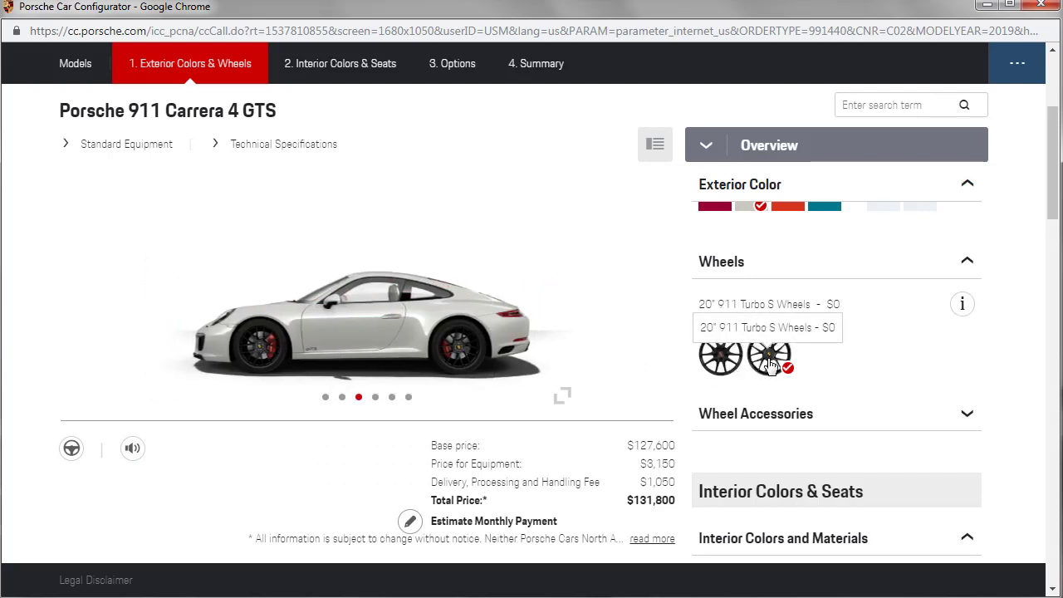
- Switch to the 20" Carrera S Wheels and review the car from above, behind, inside and the front
left_click(707, 351)
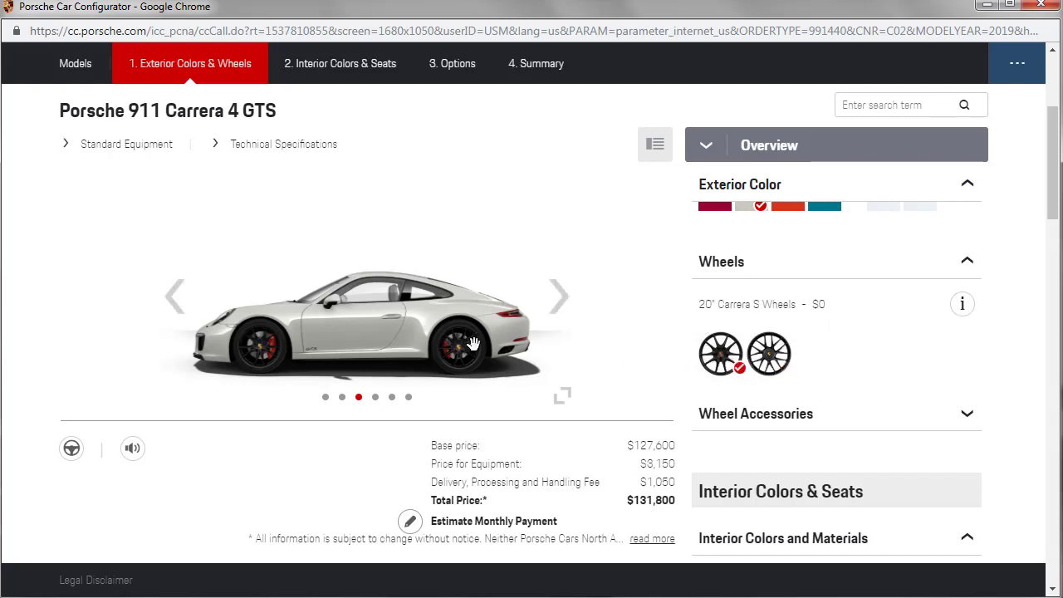
left_click(561, 312)
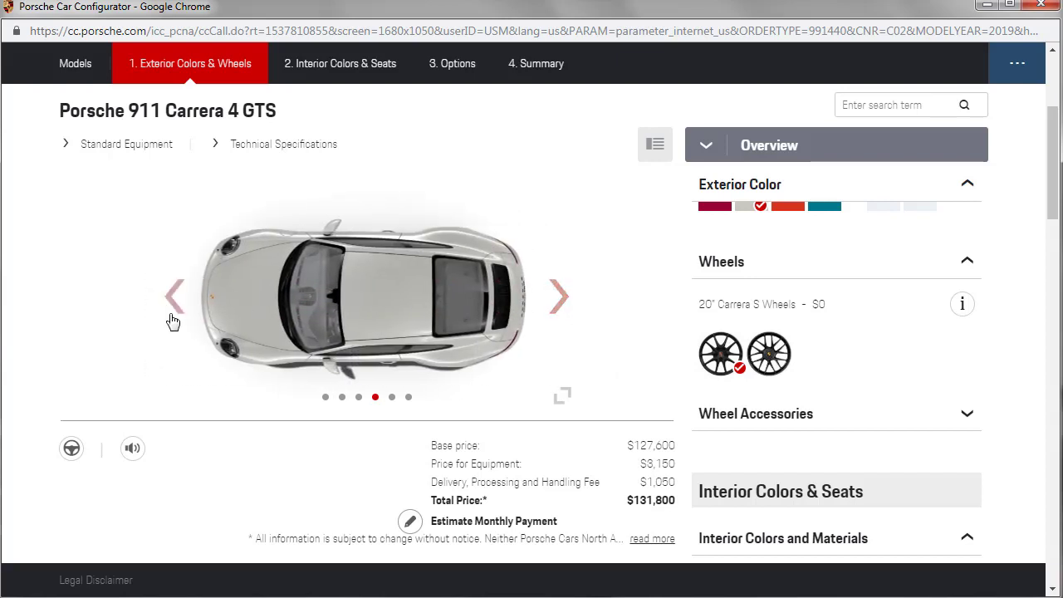
left_click(179, 306)
left_click(182, 306)
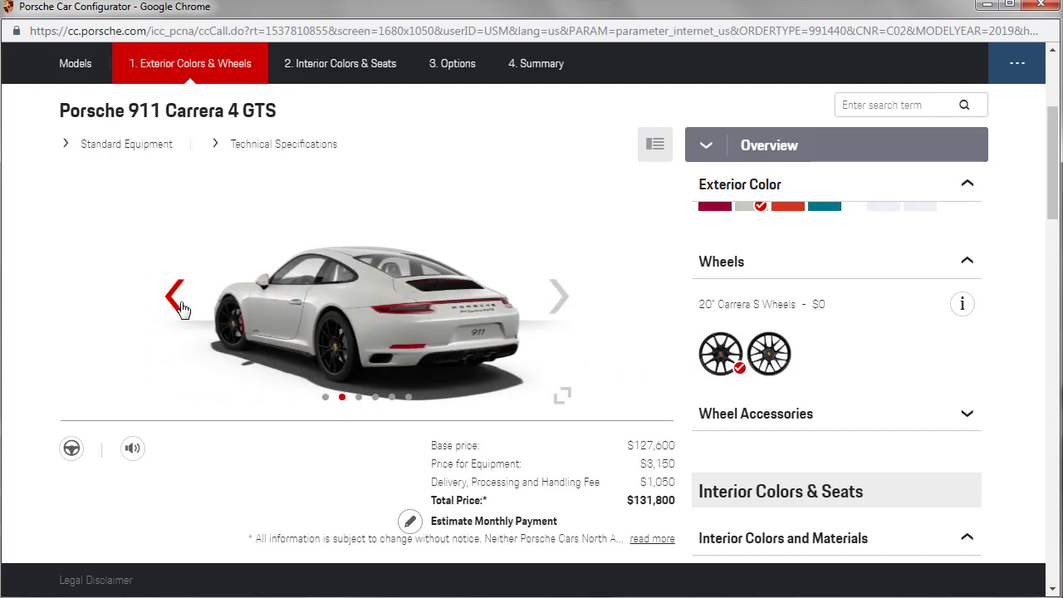
left_click(181, 306)
left_click(182, 307)
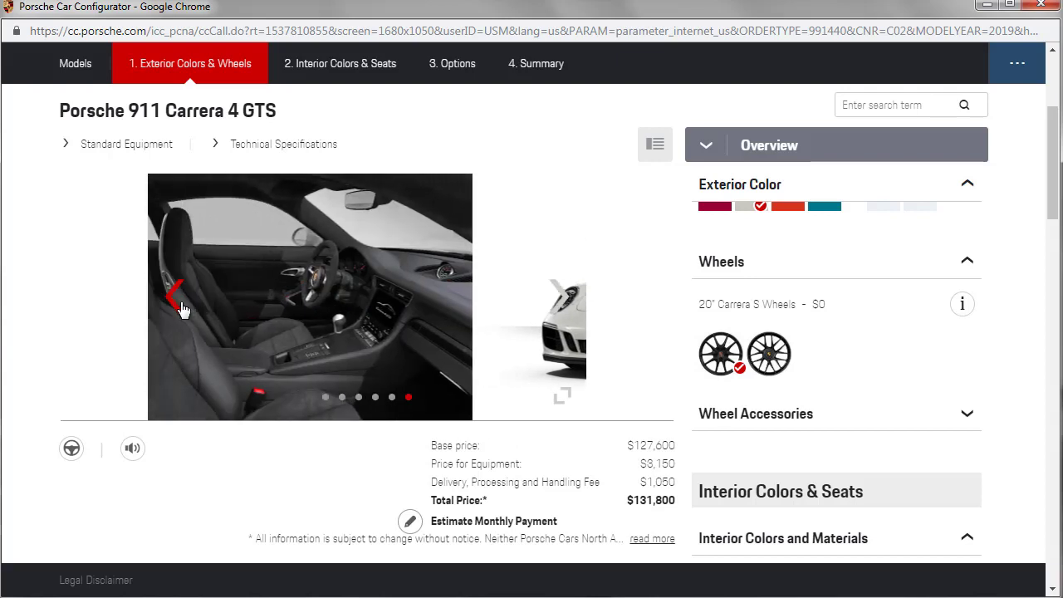
left_click(567, 309)
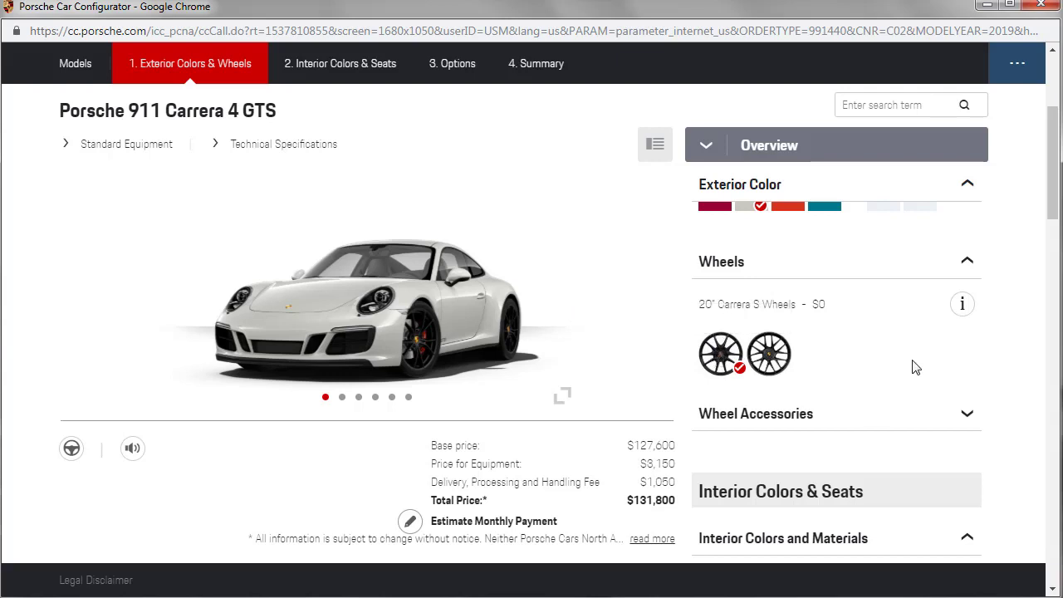
- Expand the wheel accessories and review the painted wheel options
scroll(971, 386, "down", 1)
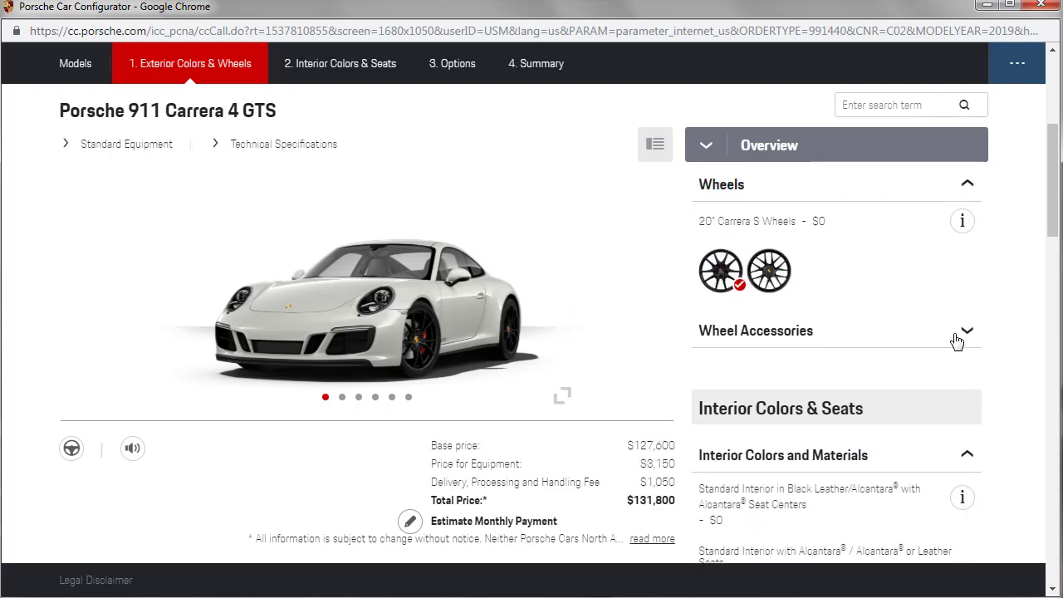
left_click(966, 333)
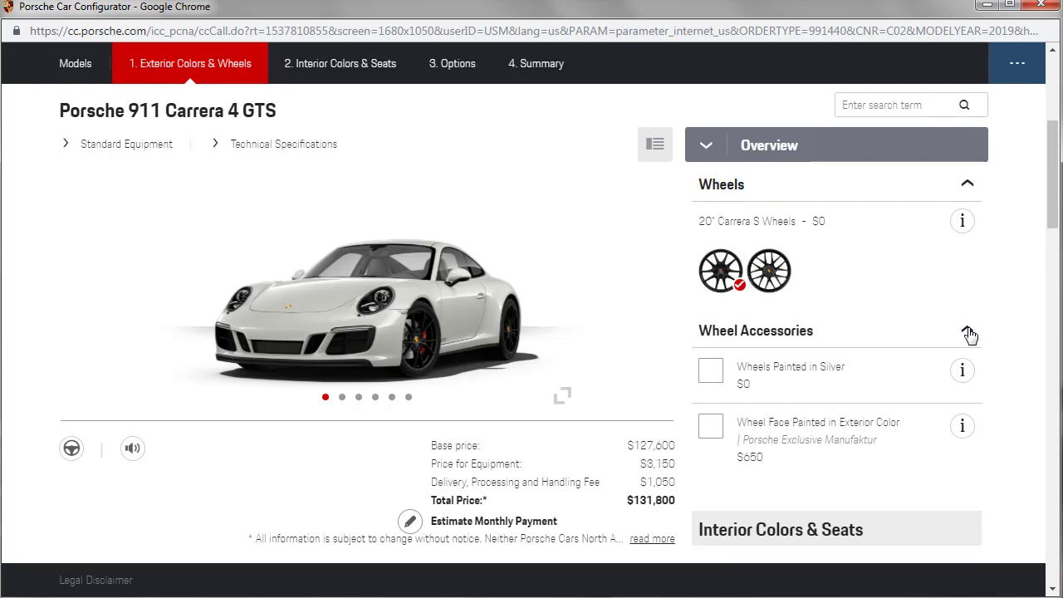
scroll(998, 353, "down", 3)
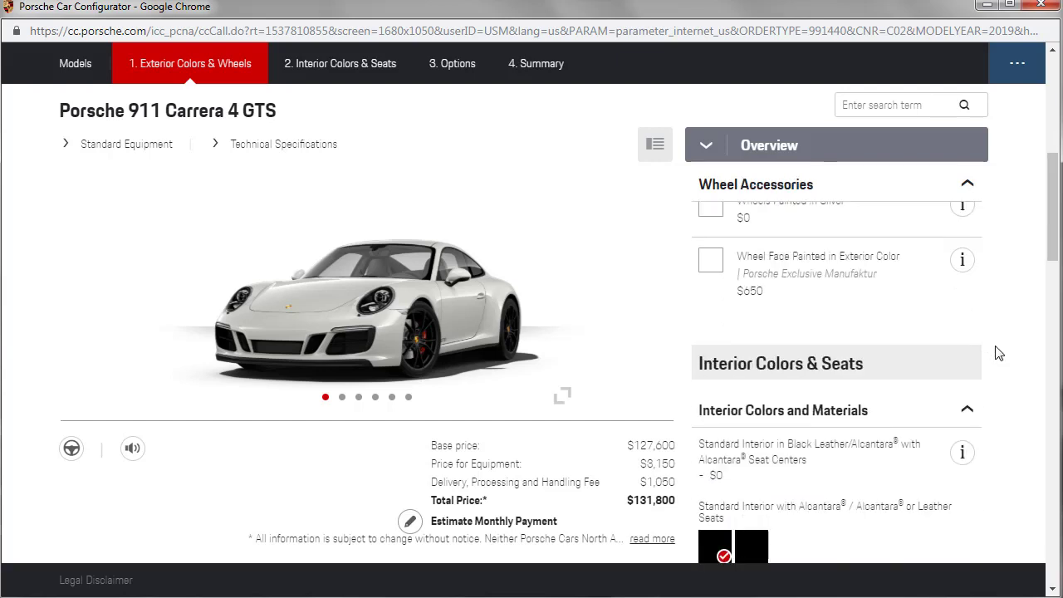
- Choose the Leather/Alcantara Interior in Black/Carmine Red and accept adding the GTS Interior Package
scroll(998, 353, "down", 1)
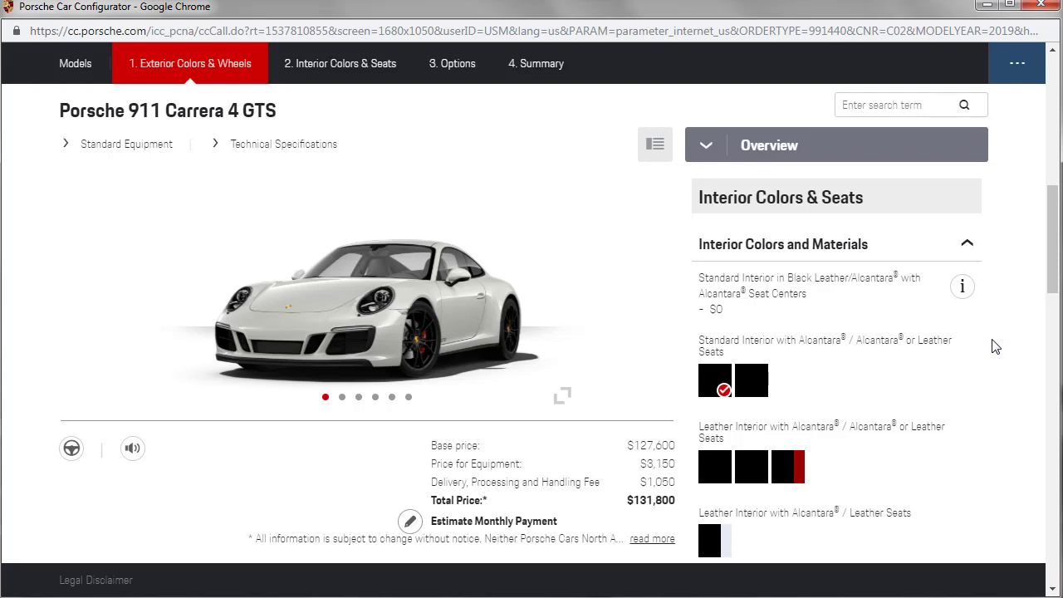
scroll(995, 347, "down", 1)
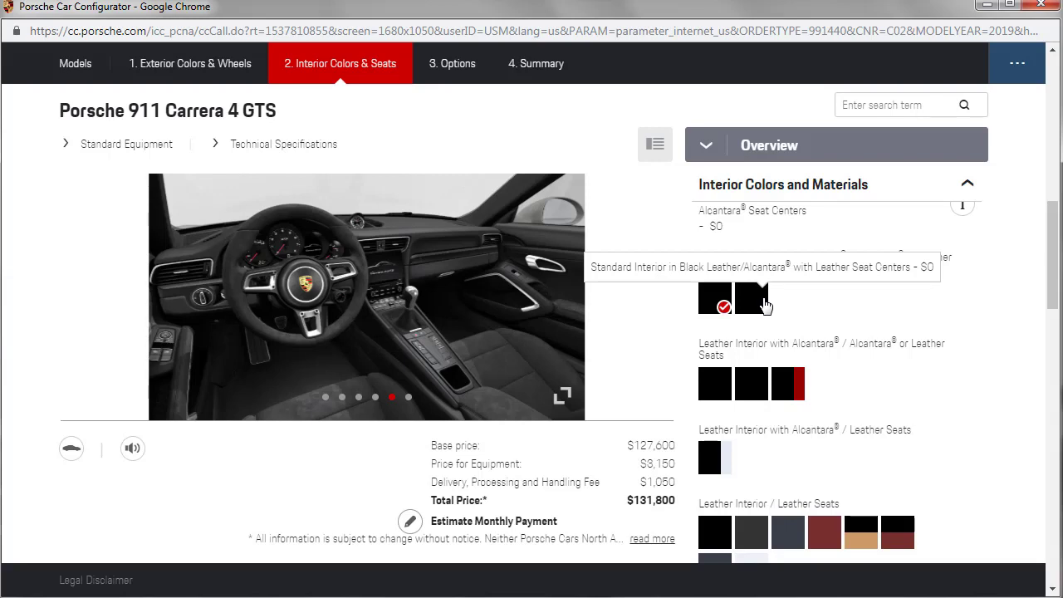
left_click(783, 395)
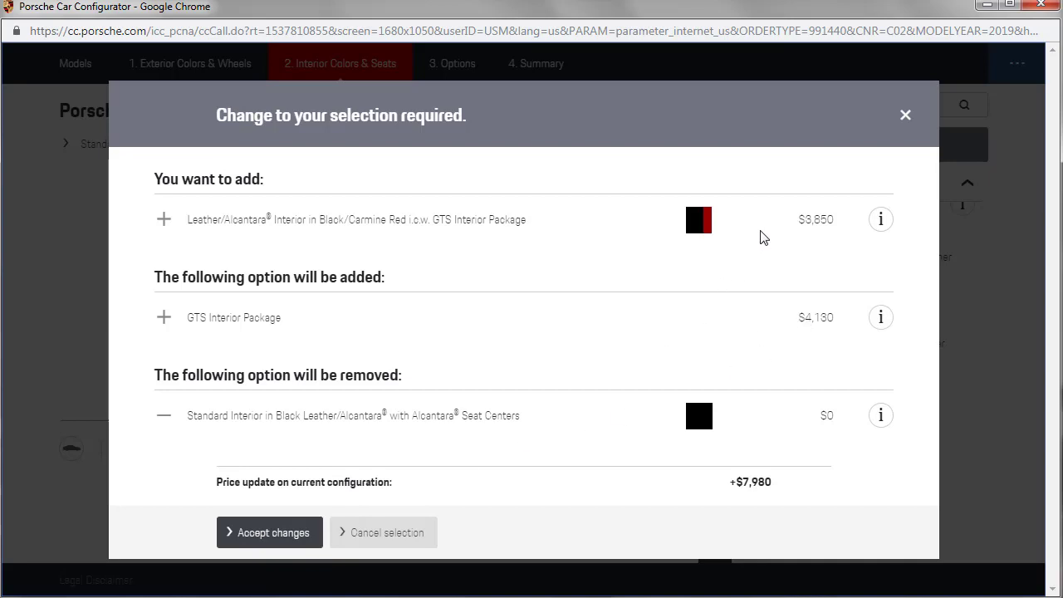
left_click(284, 538)
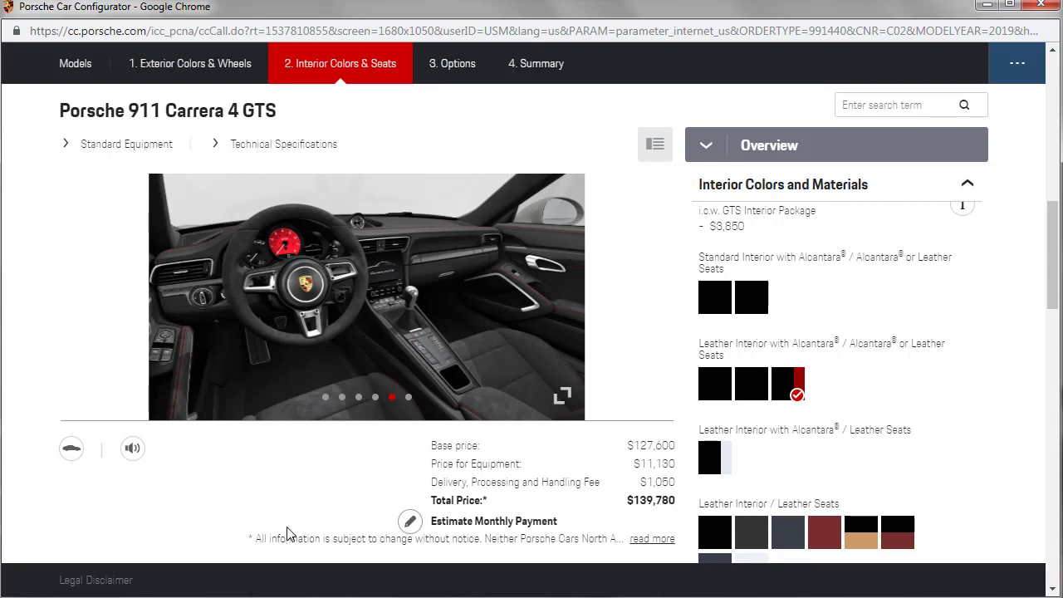
- Examine the Carmine Red accents in the dashboard and seat previews
mouse_move(392, 371)
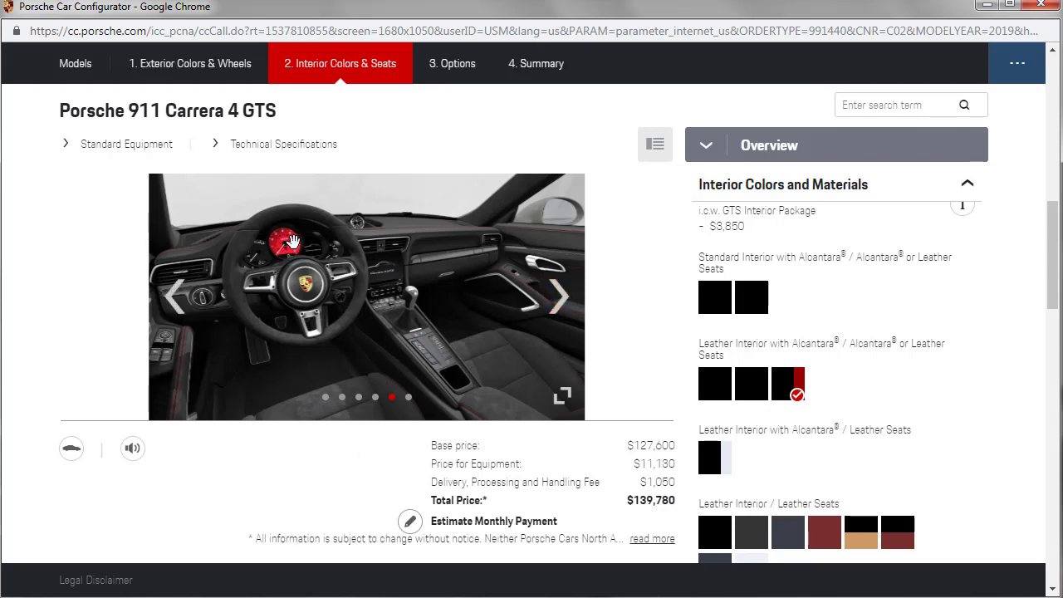
left_click(556, 295)
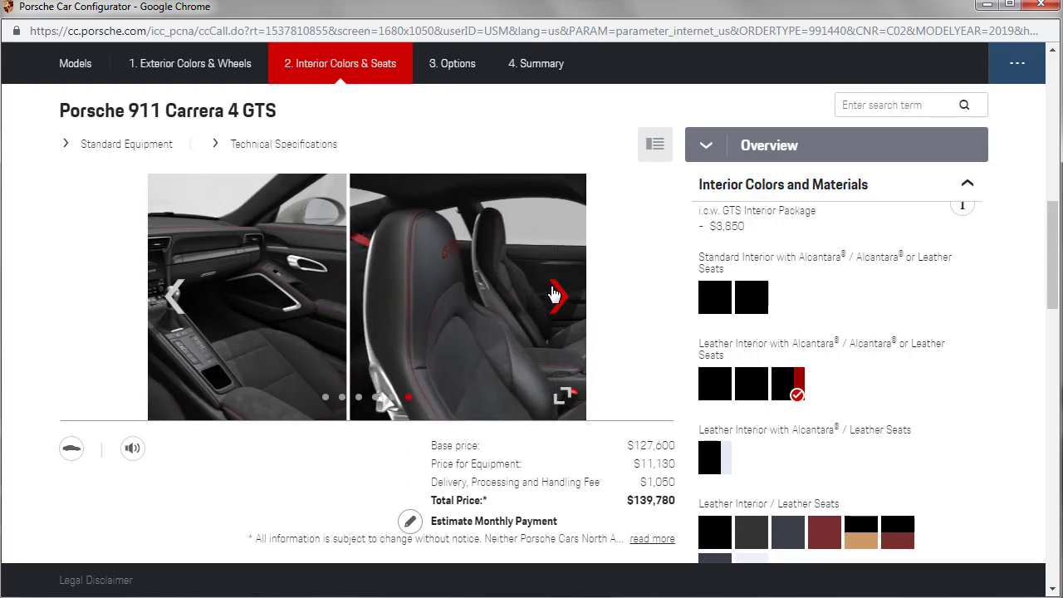
left_click(555, 295)
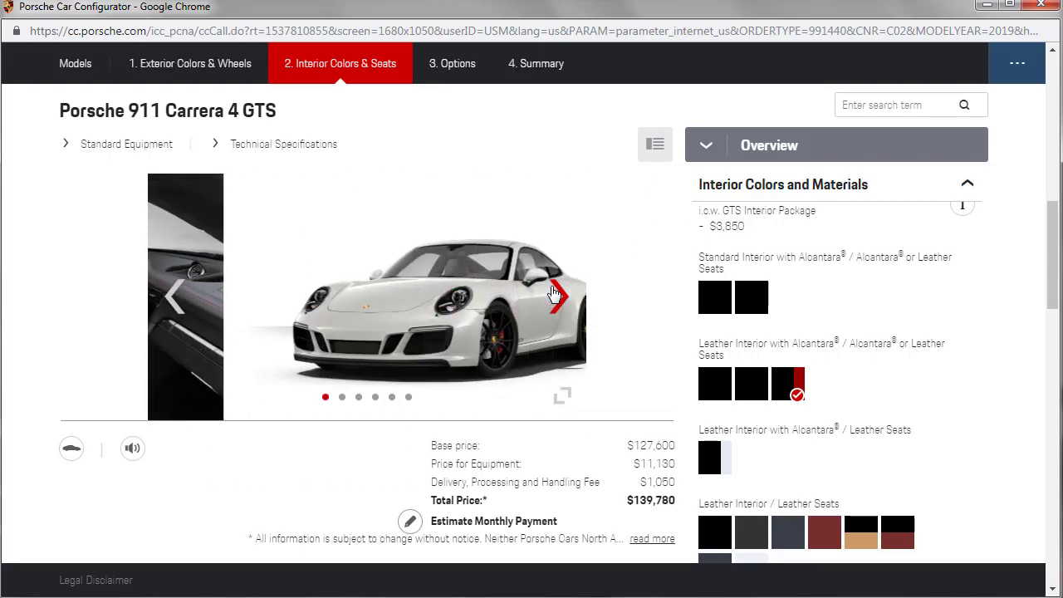
left_click(175, 309)
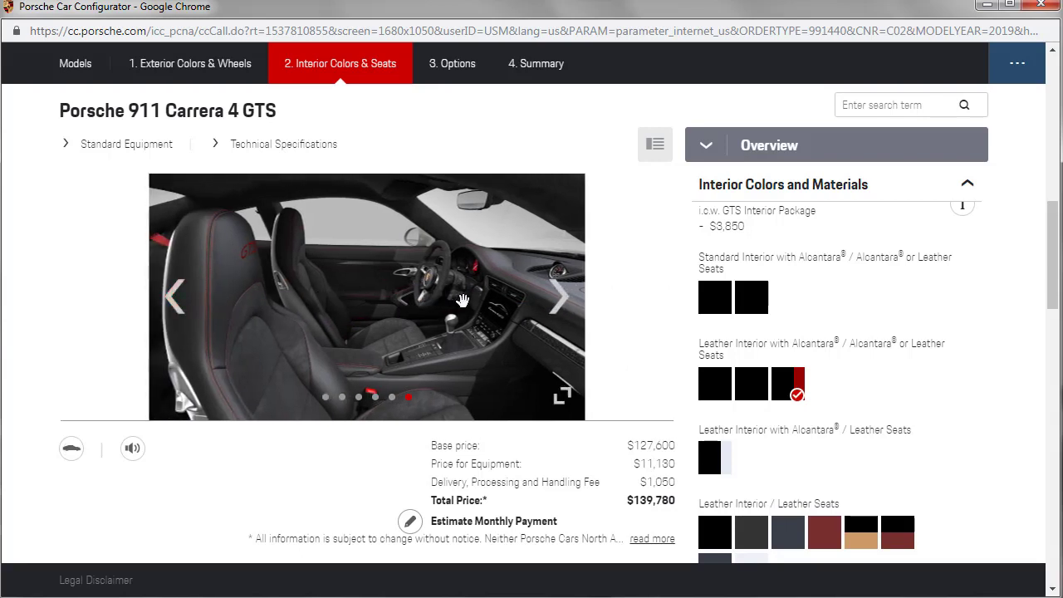
- Try the Leather Interior in Black/Bordeaux Red with the Steering Wheel in Leather, accepting the required option changes
scroll(886, 362, "down", 2)
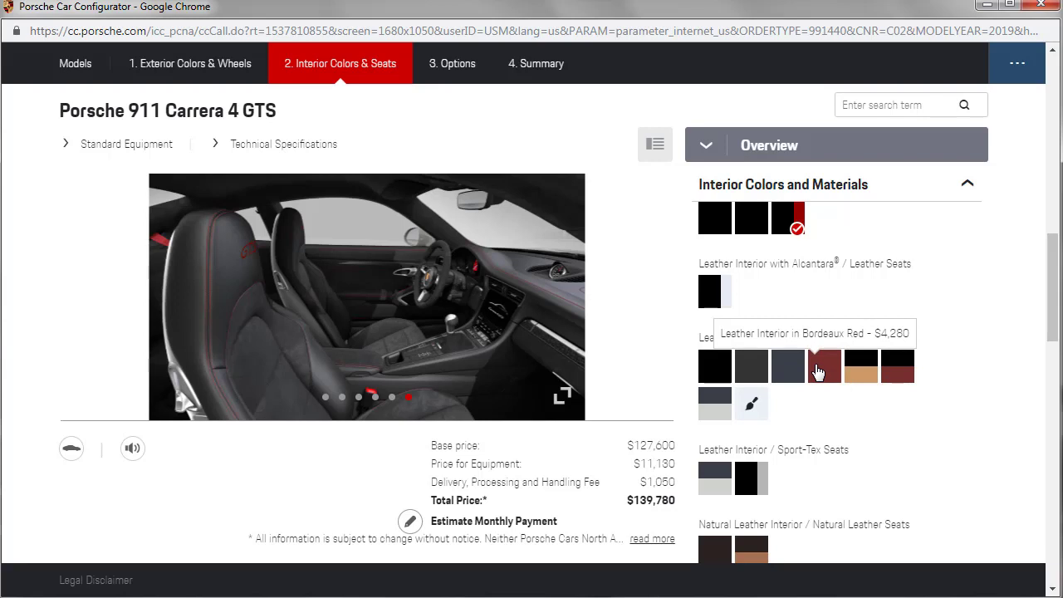
left_click(895, 371)
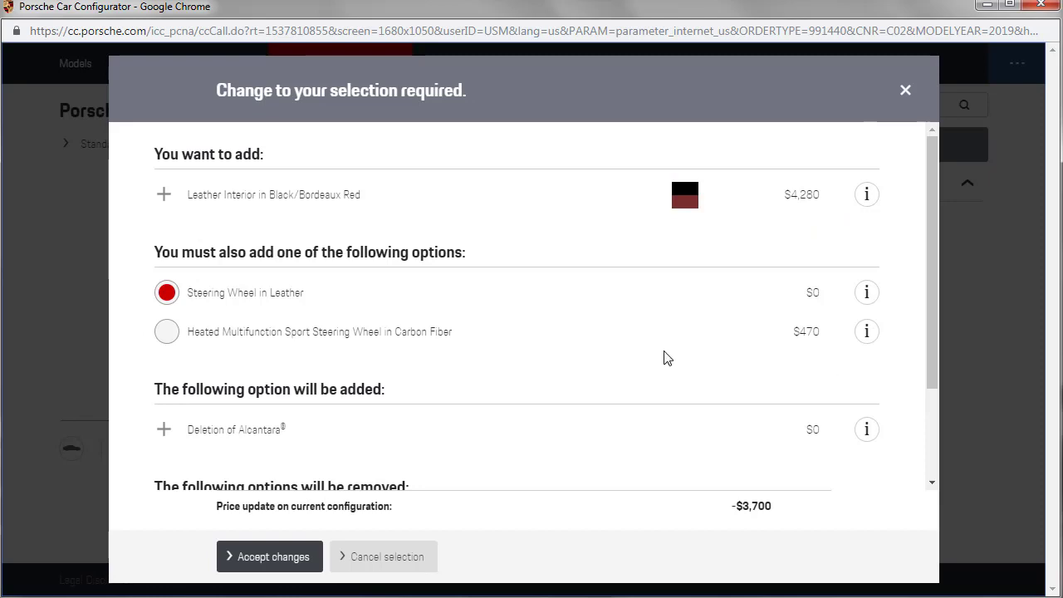
scroll(664, 357, "down", 2)
left_click(280, 555)
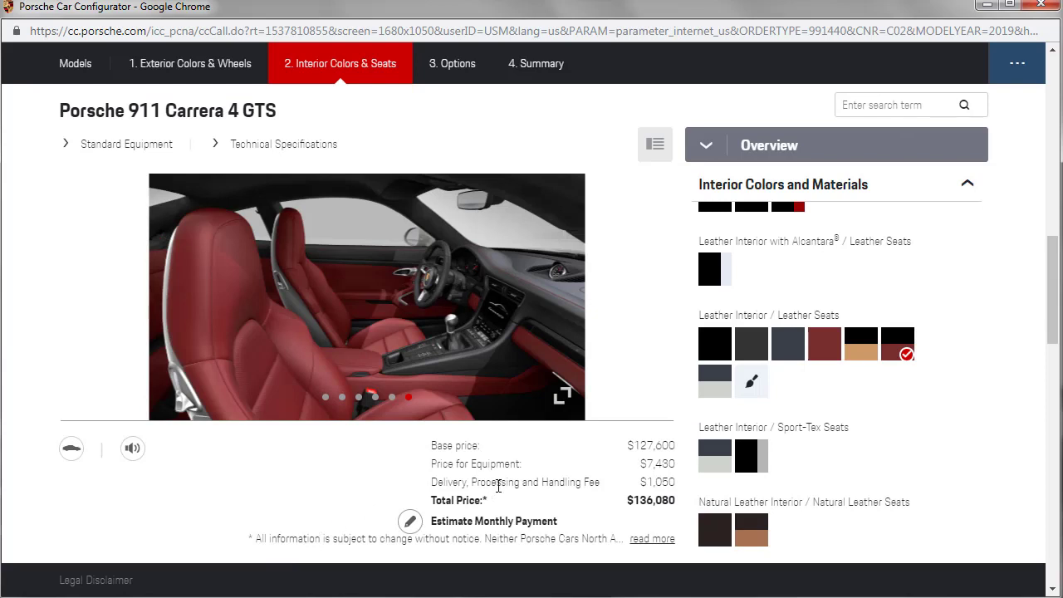
- Return to the Black/Carmine Red Leather/Alcantara interior and accept the GTS Interior Package again
scroll(781, 290, "up", 1)
left_click(789, 280)
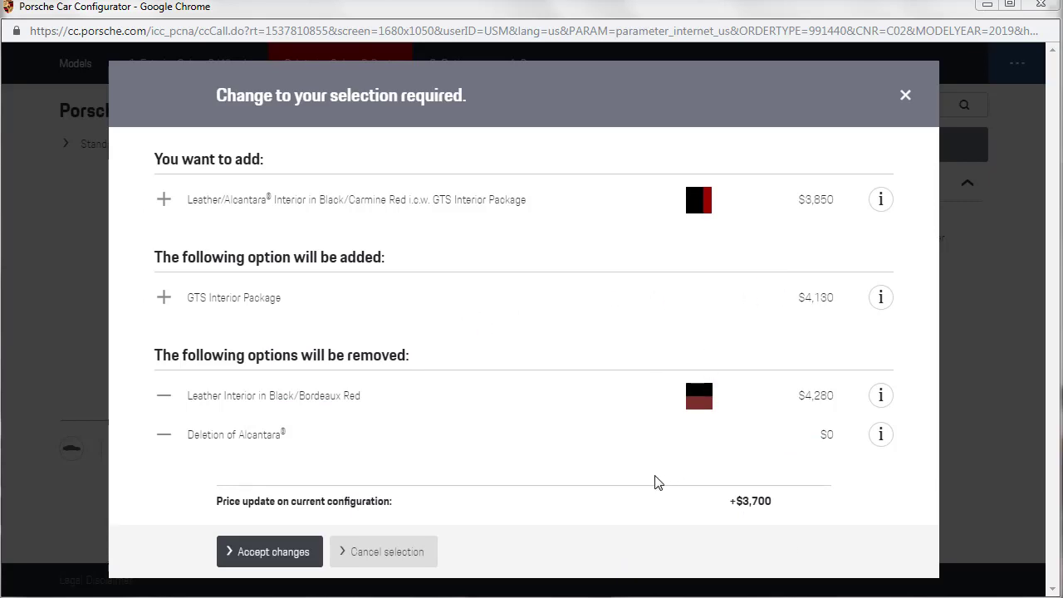
left_click(294, 553)
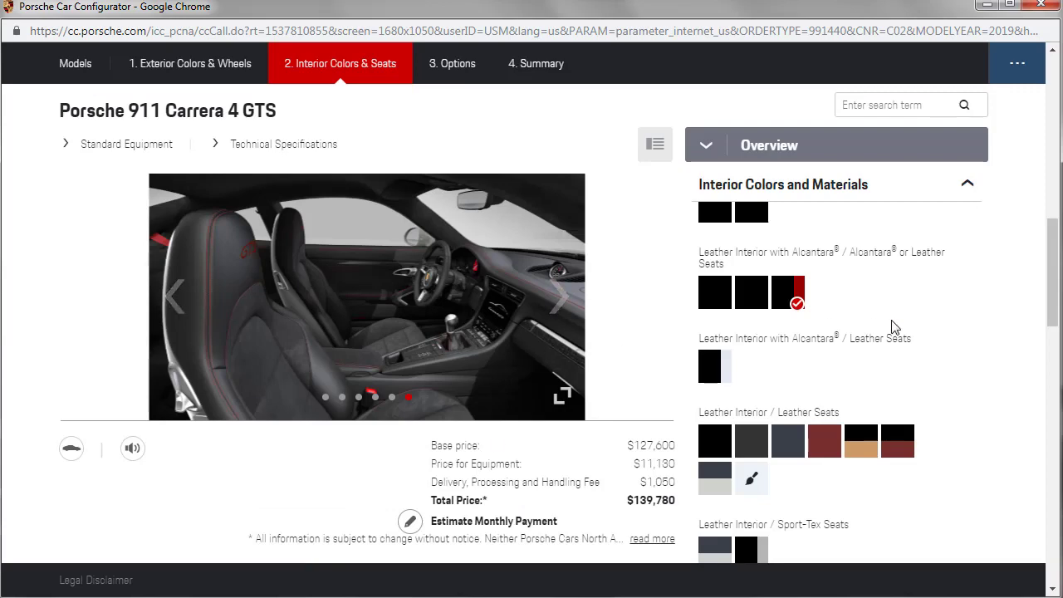
- Select the Adaptive Sport Seats Plus (18-way) with Memory Package and collapse the seat choices
scroll(992, 357, "down", 2)
scroll(993, 355, "down", 2)
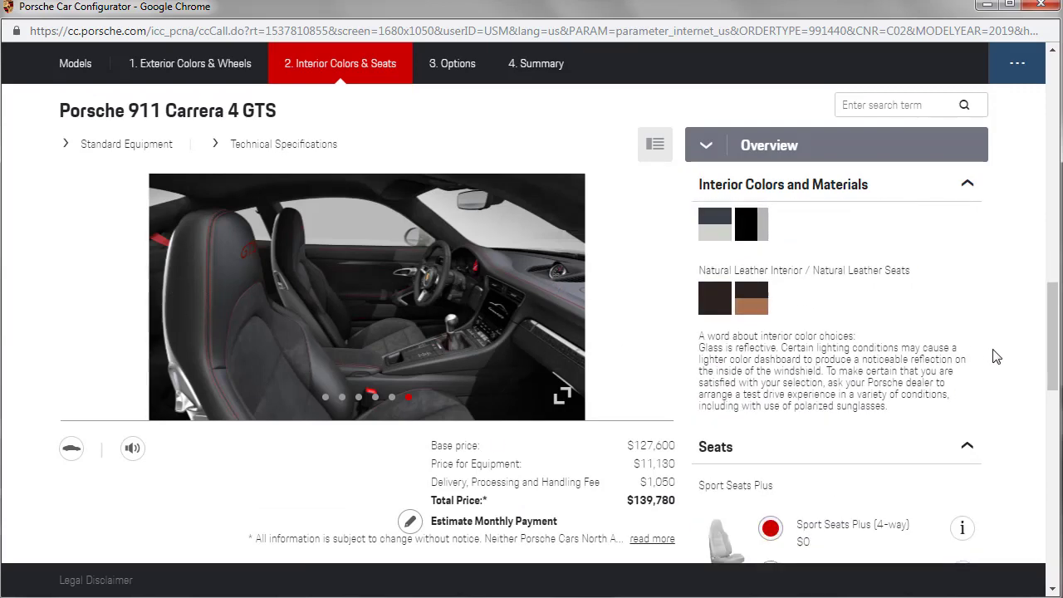
scroll(993, 355, "up", 2)
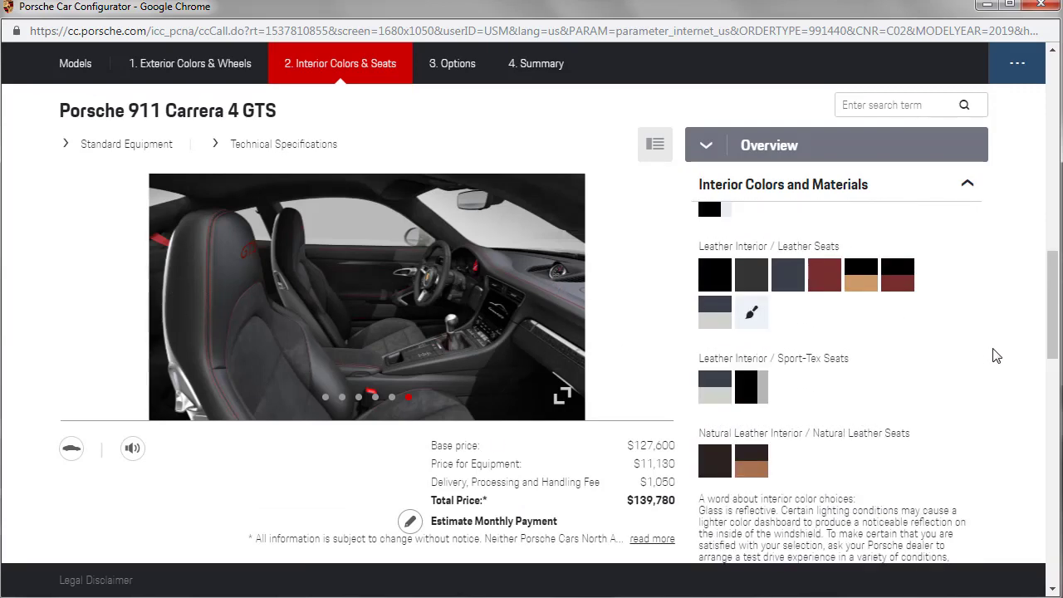
left_click(962, 186)
scroll(1013, 293, "up", 2)
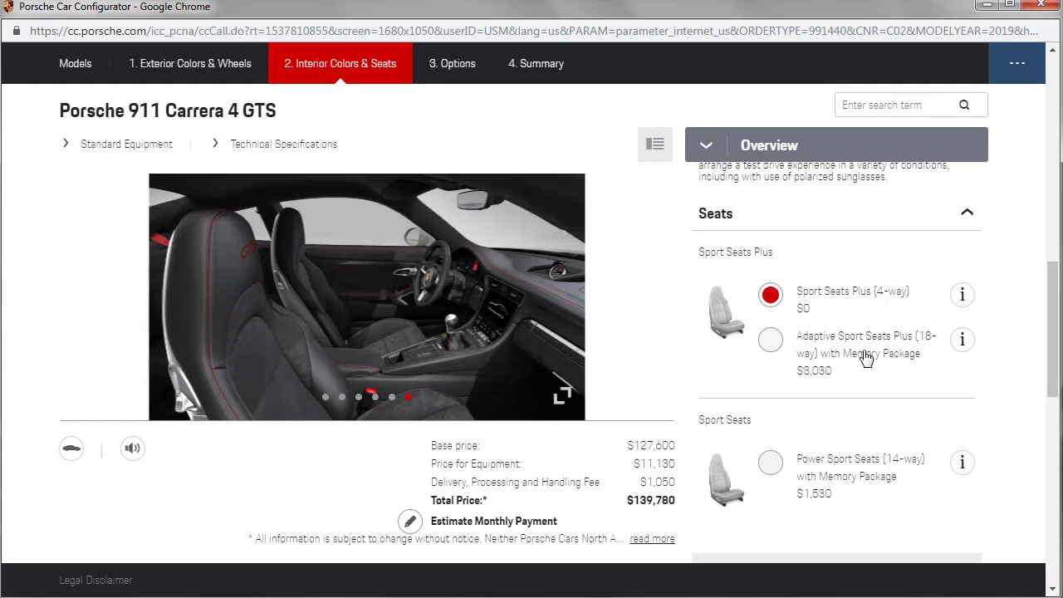
left_click(767, 349)
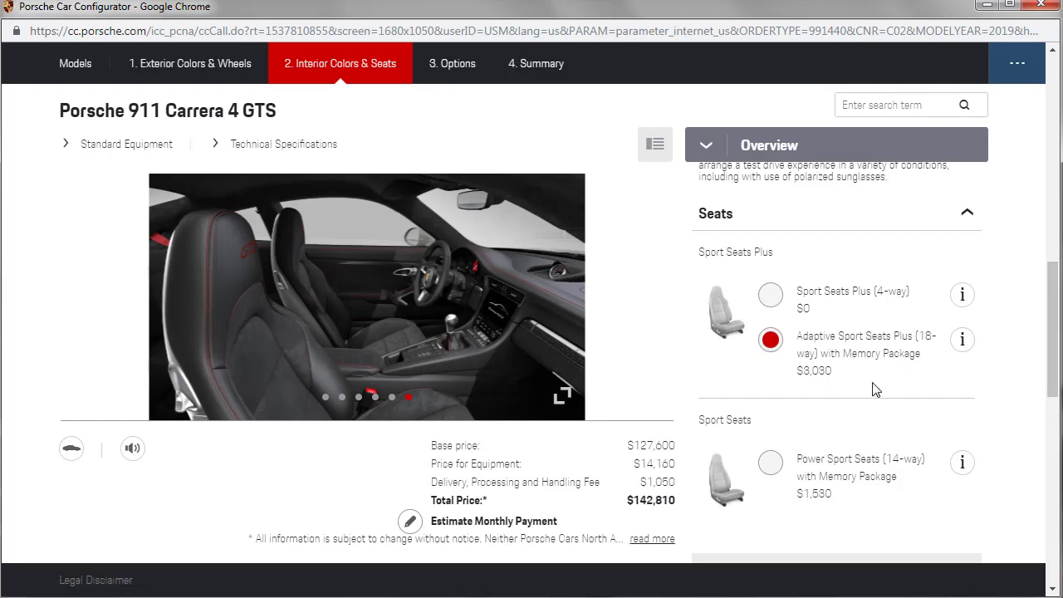
scroll(972, 364, "down", 3)
scroll(974, 364, "up", 1)
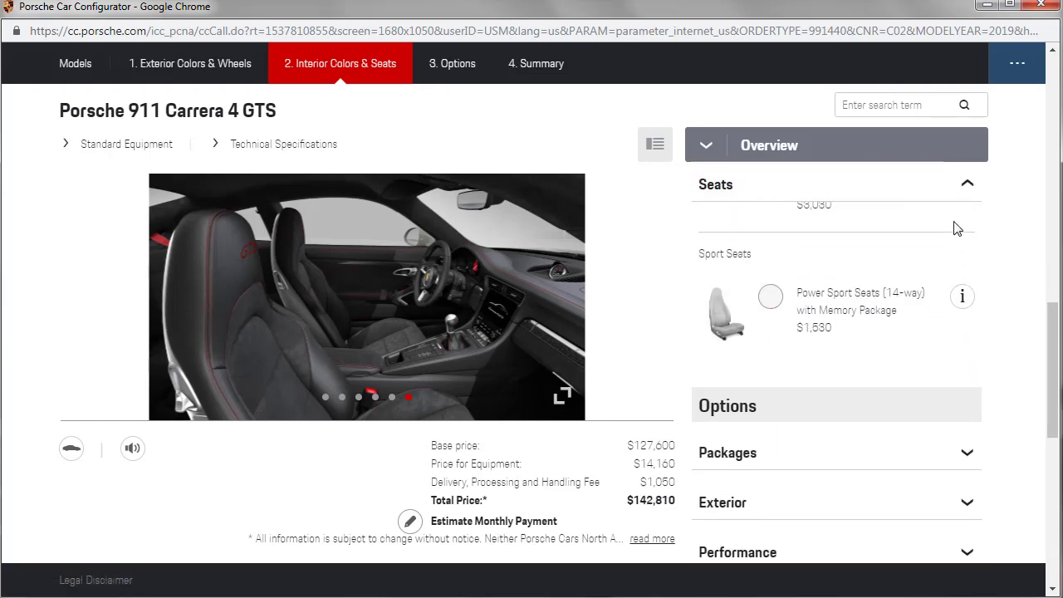
left_click(965, 186)
scroll(1008, 301, "up", 2)
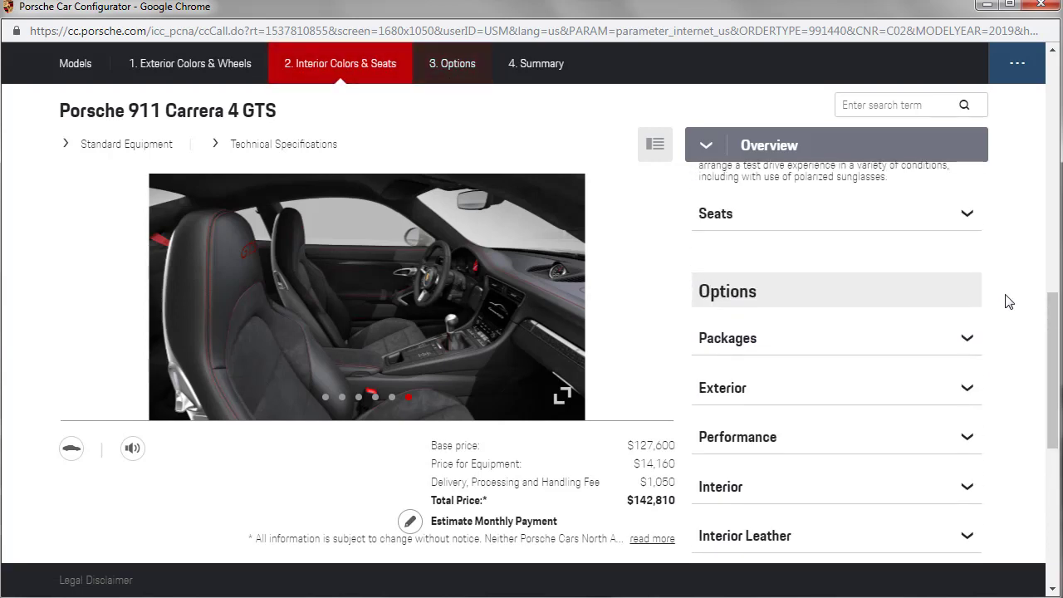
- Review the Premium Package options and collapse the package list
left_click(967, 338)
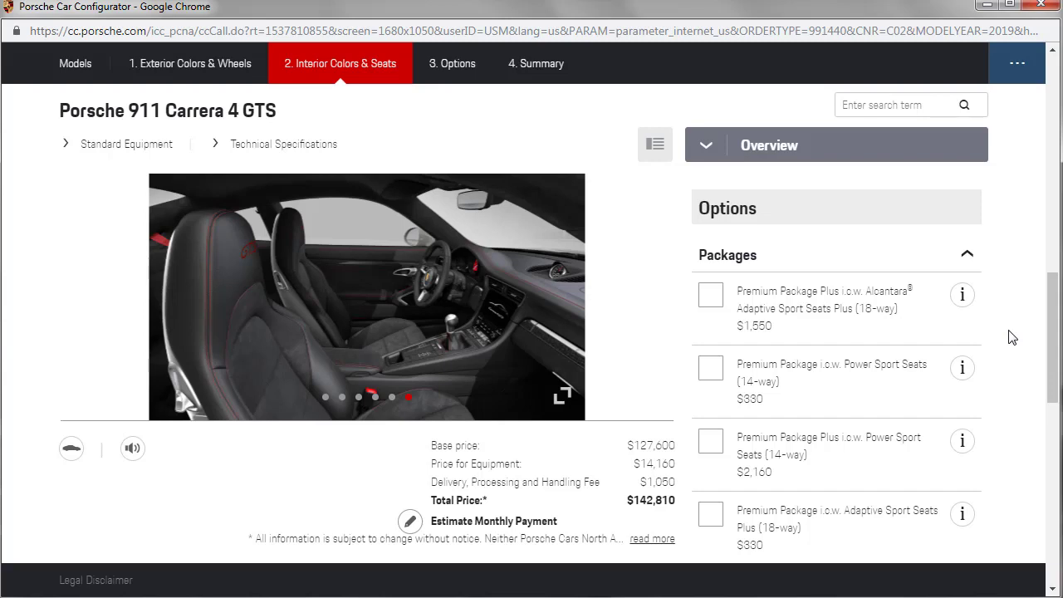
scroll(1001, 342, "down", 3)
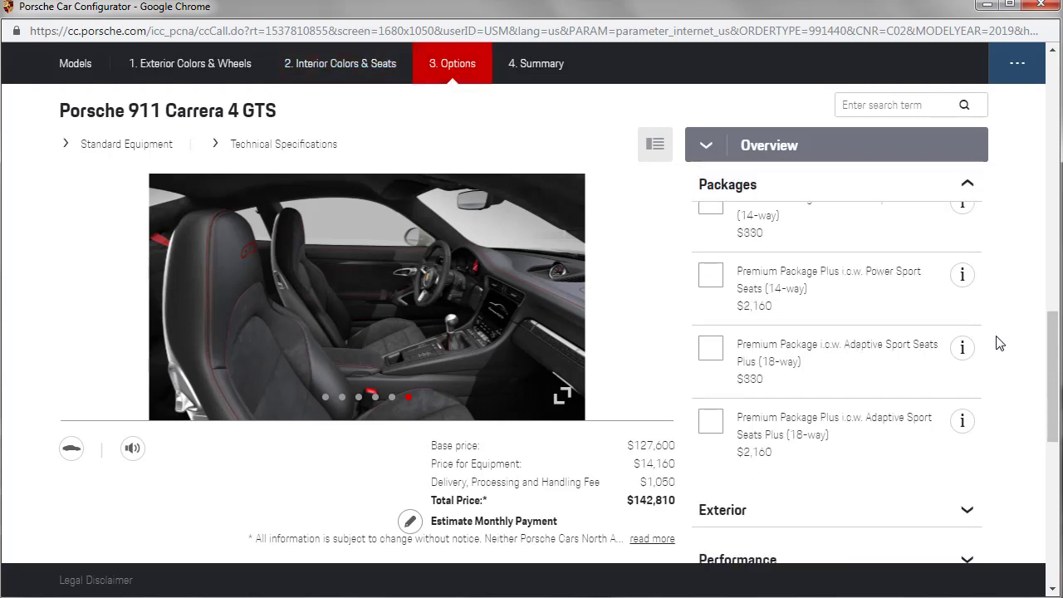
left_click(969, 188)
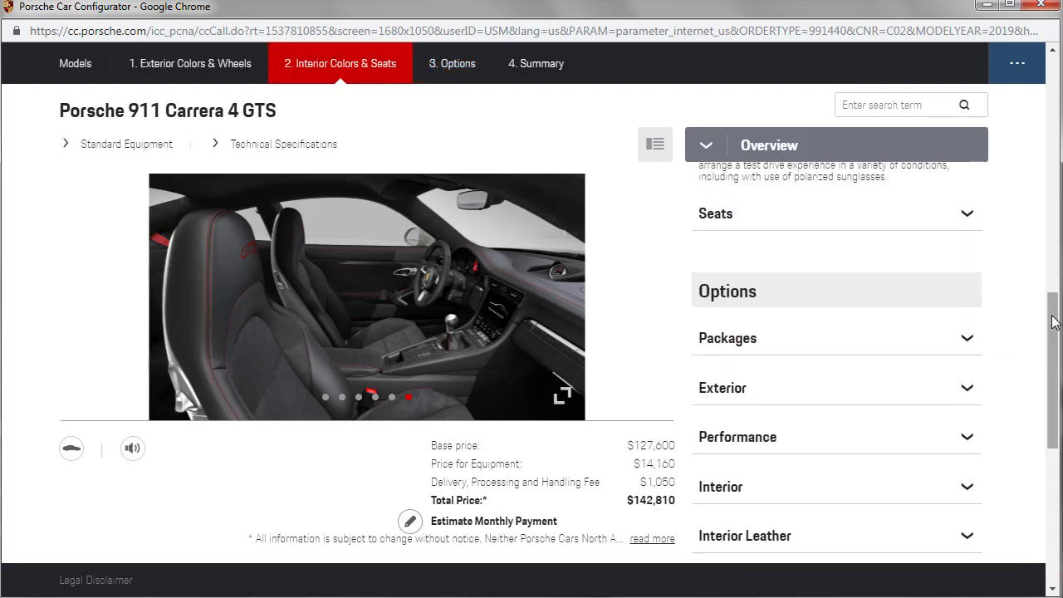
- Go through the exterior options, review the Porsche Entry & Drive details, and select Porsche Entry & Drive
left_click(966, 388)
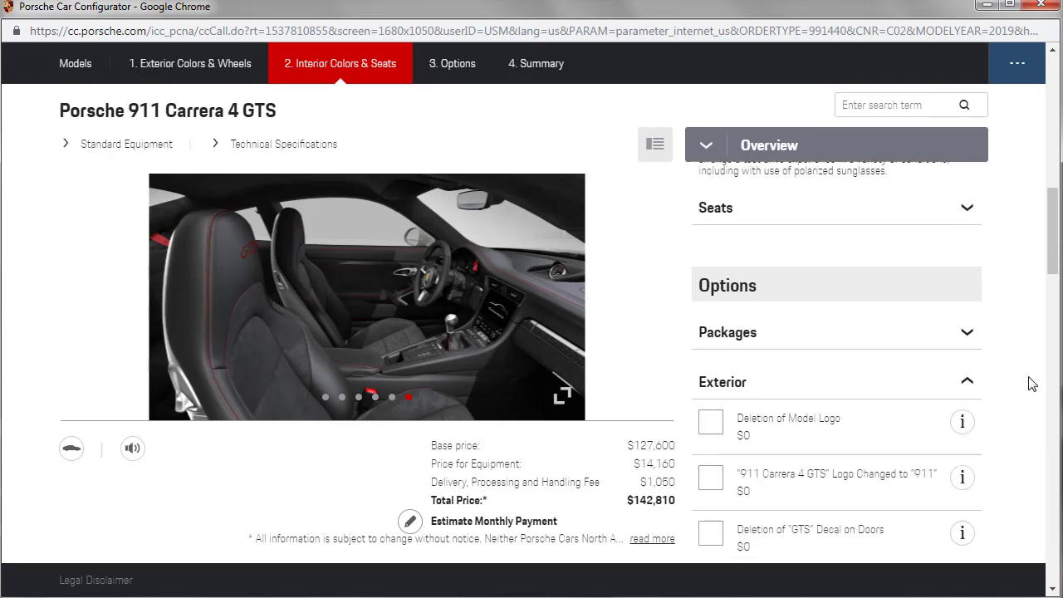
scroll(1036, 381, "down", 1)
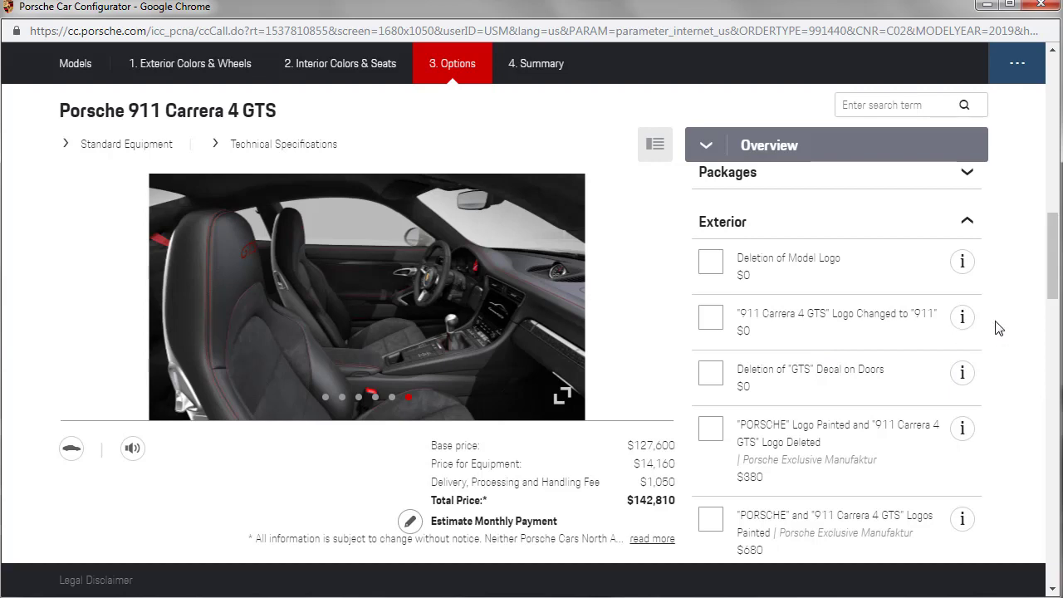
scroll(980, 327, "down", 2)
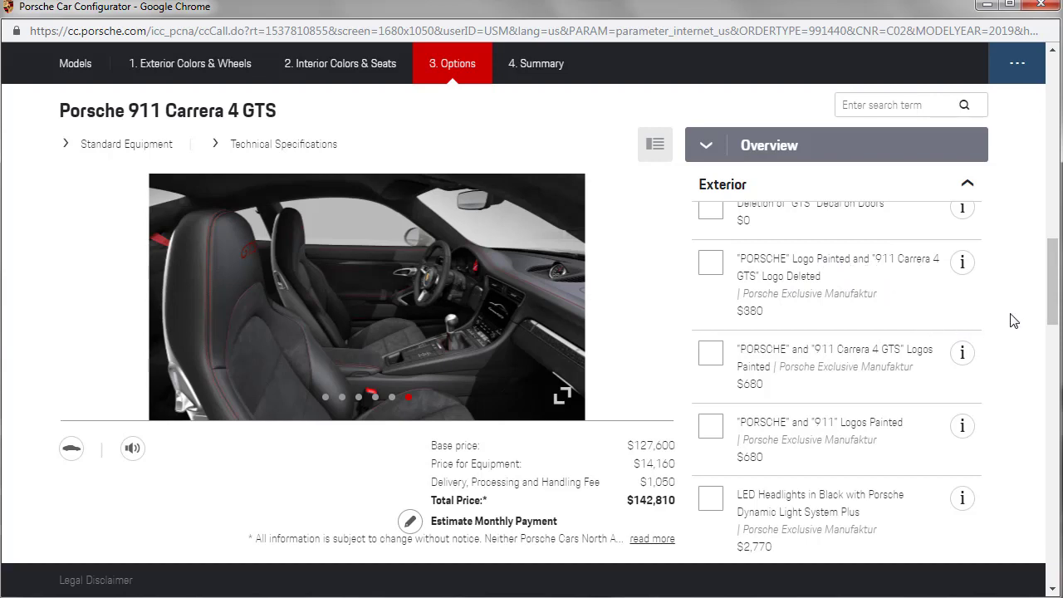
left_click_drag(1053, 284, 1052, 300)
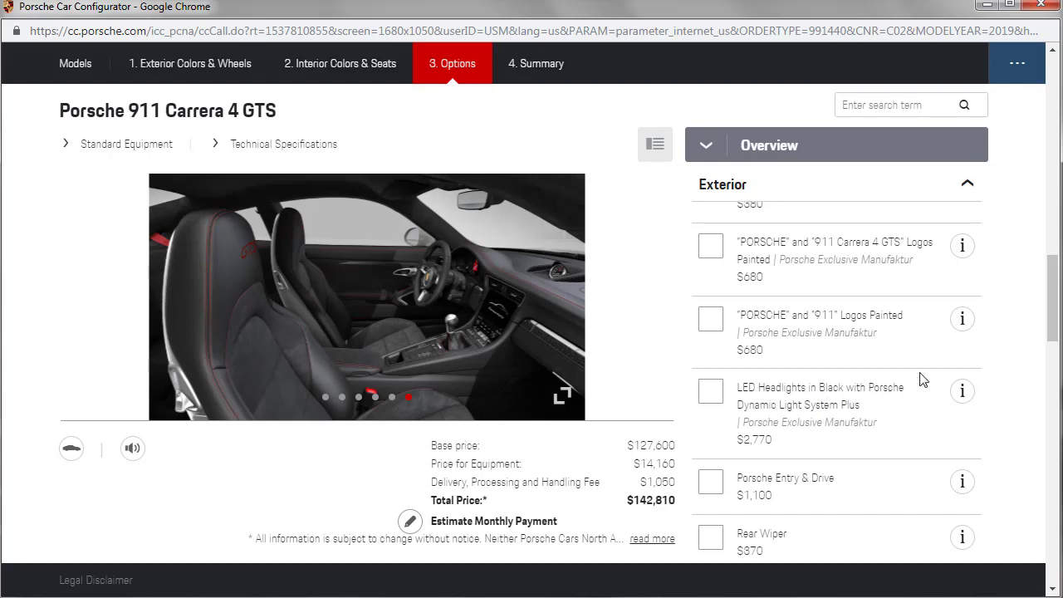
left_click_drag(1058, 318, 1049, 342)
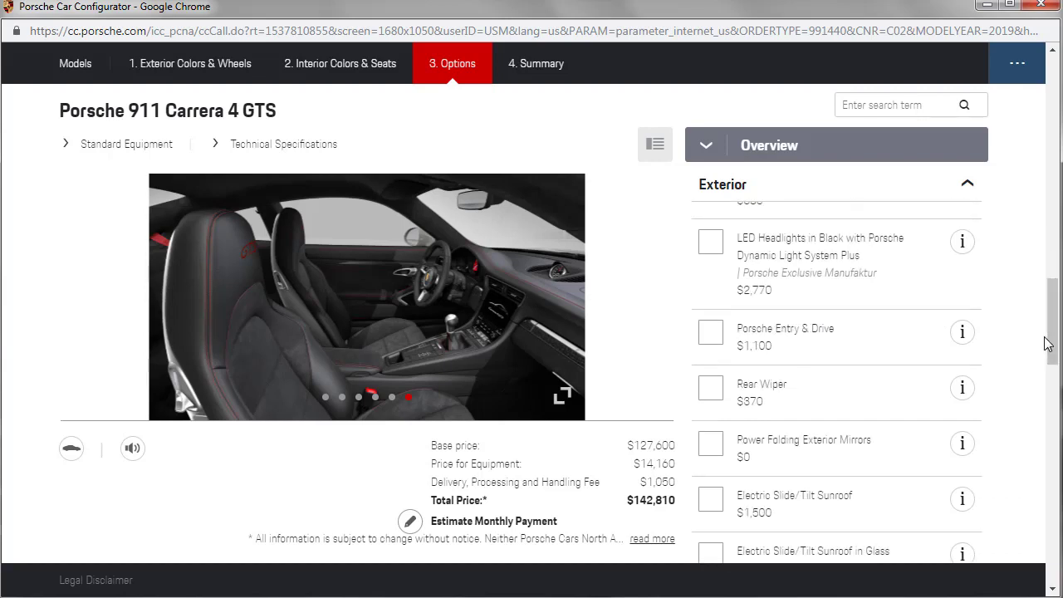
left_click(963, 334)
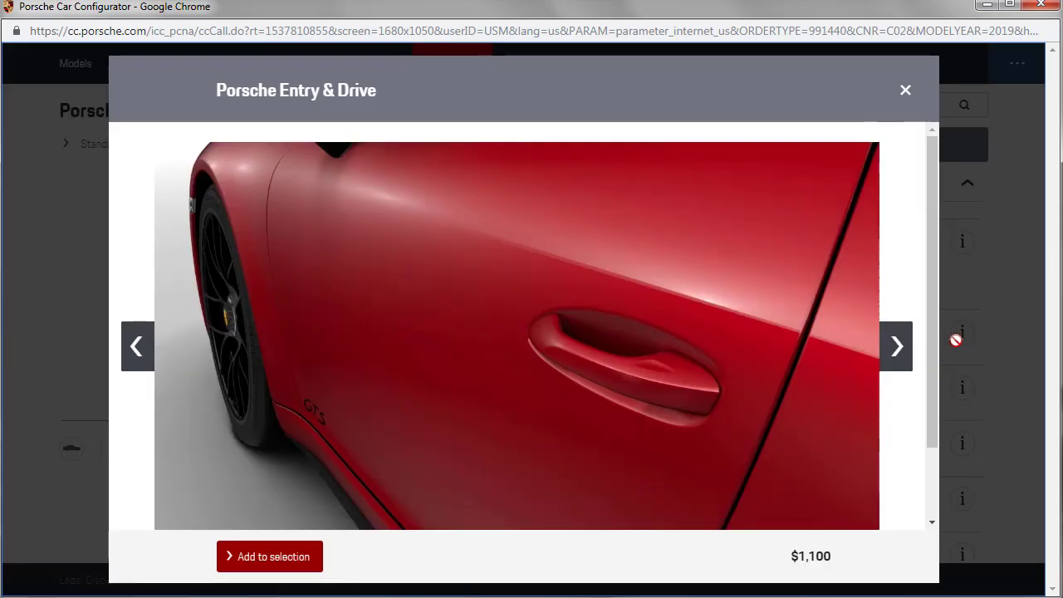
scroll(839, 321, "down", 2)
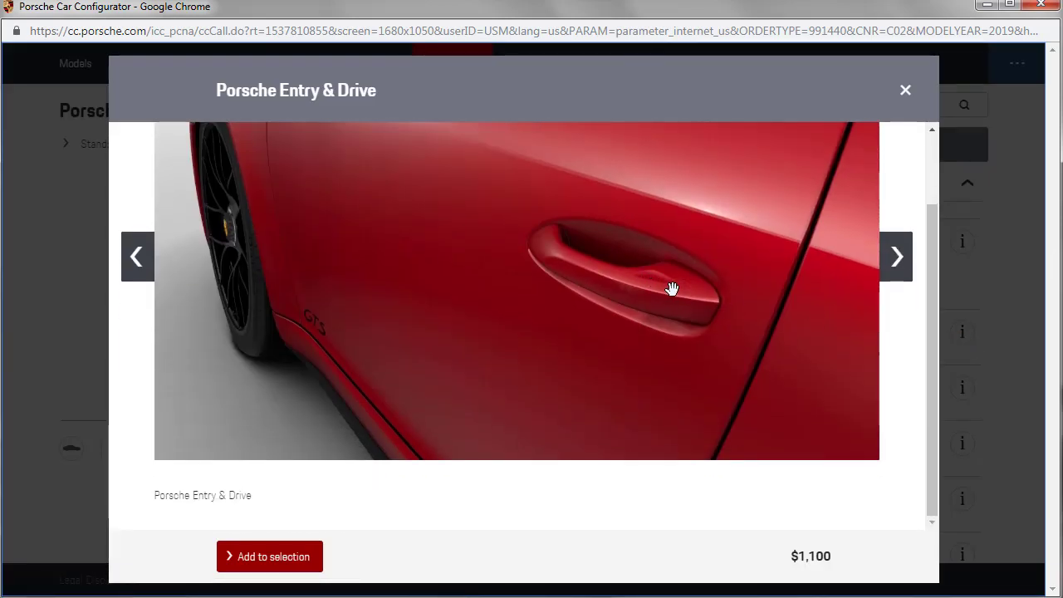
left_click(904, 91)
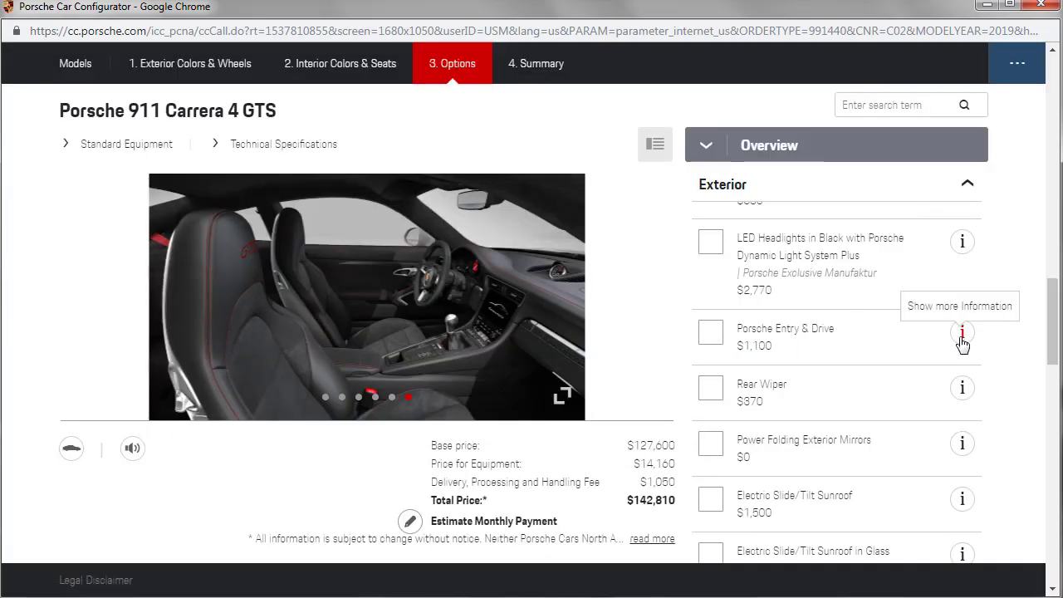
left_click(712, 340)
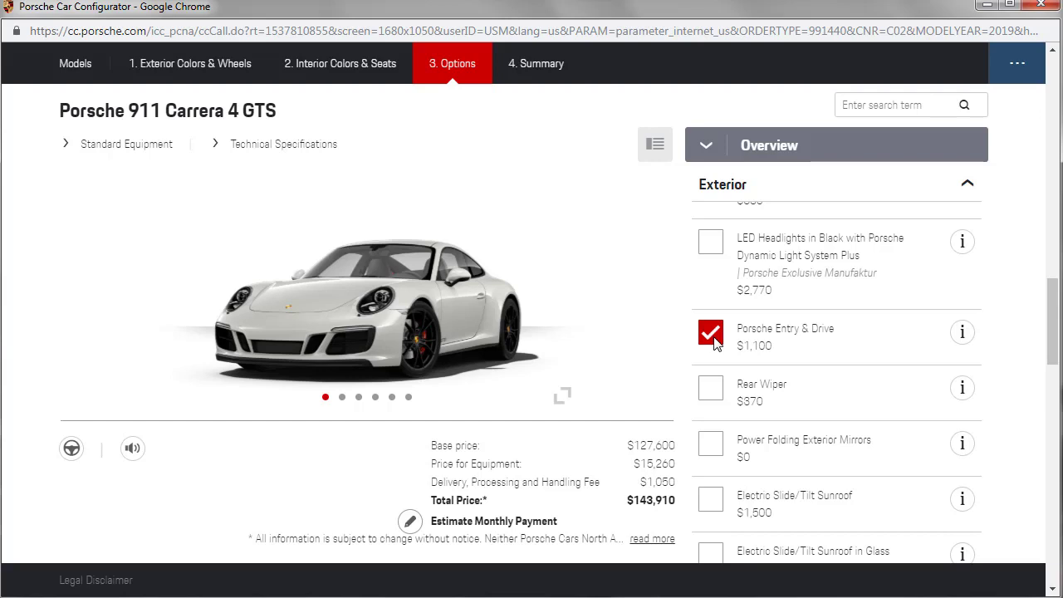
- Select the Rear Wiper, Power Folding Exterior Mirrors and Electric Slide/Tilt Sunroof in Glass exterior options
left_click(712, 388)
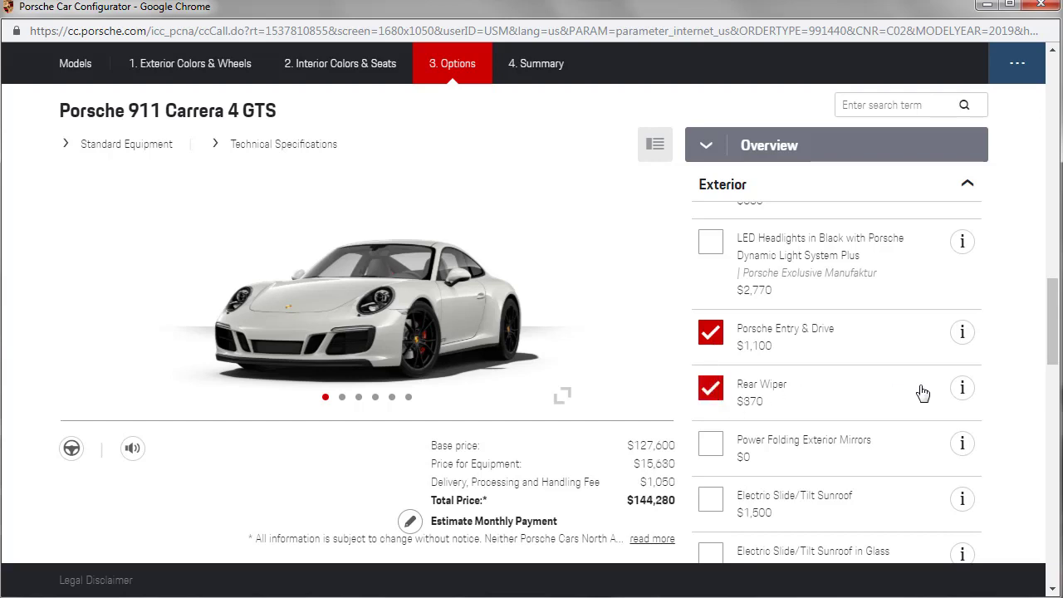
left_click(710, 444)
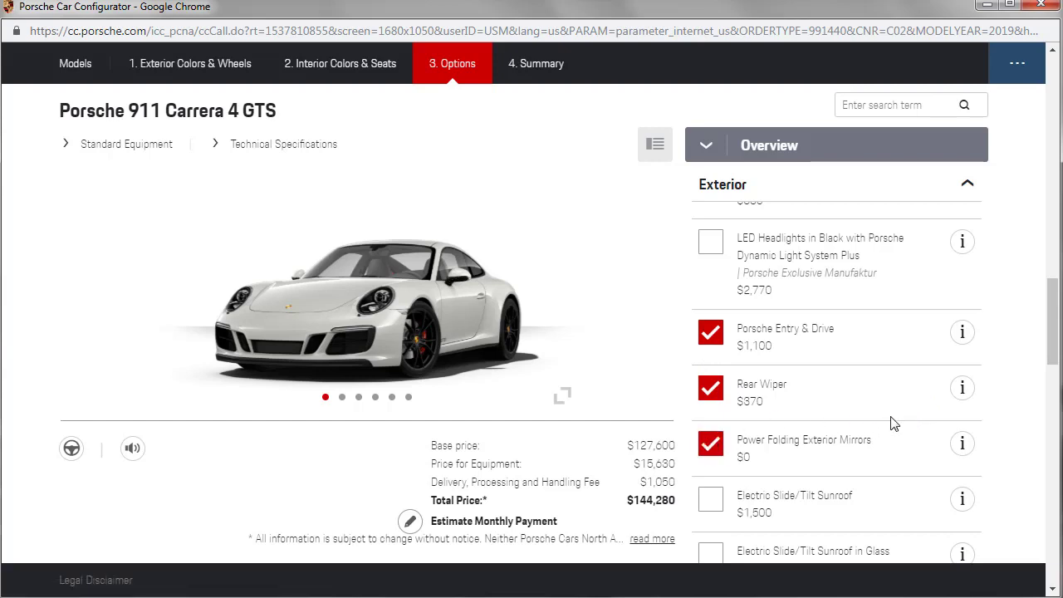
scroll(892, 424, "down", 1)
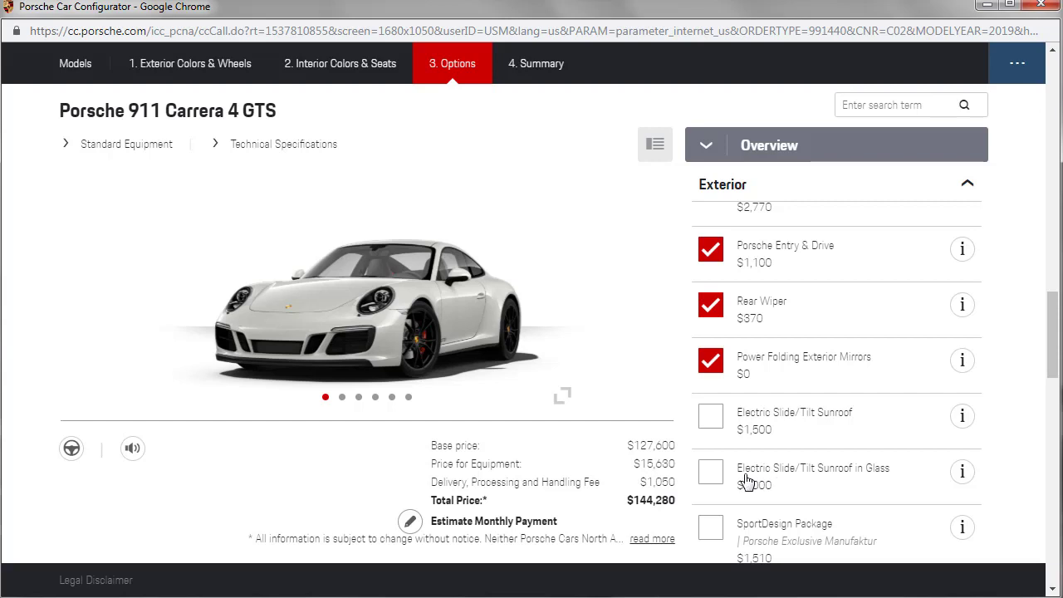
left_click(715, 478)
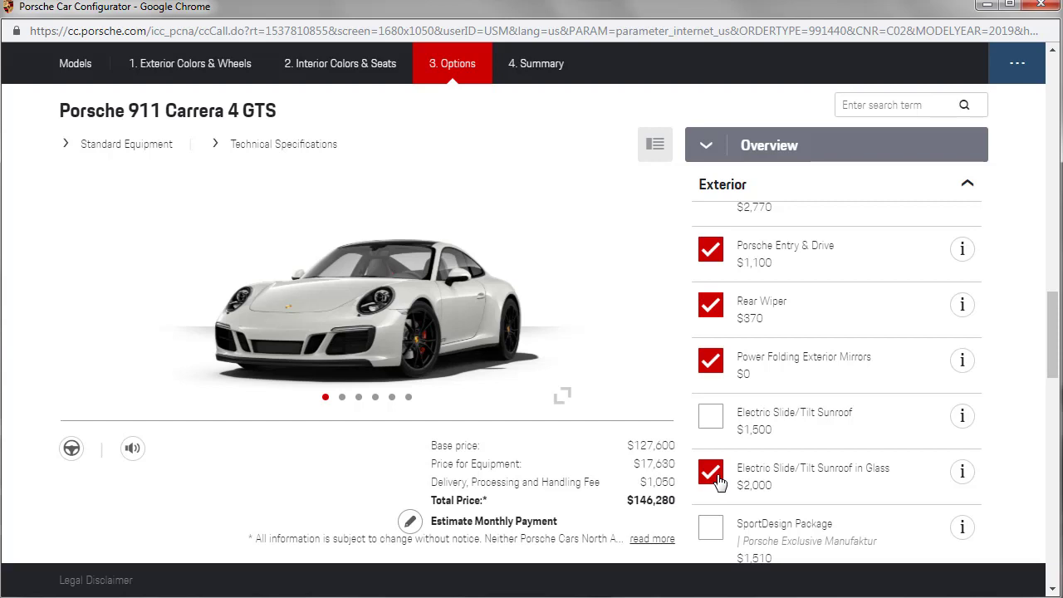
- Review the SportDesign Package details, close them, and select the SportDesign Package
scroll(980, 420, "down", 2)
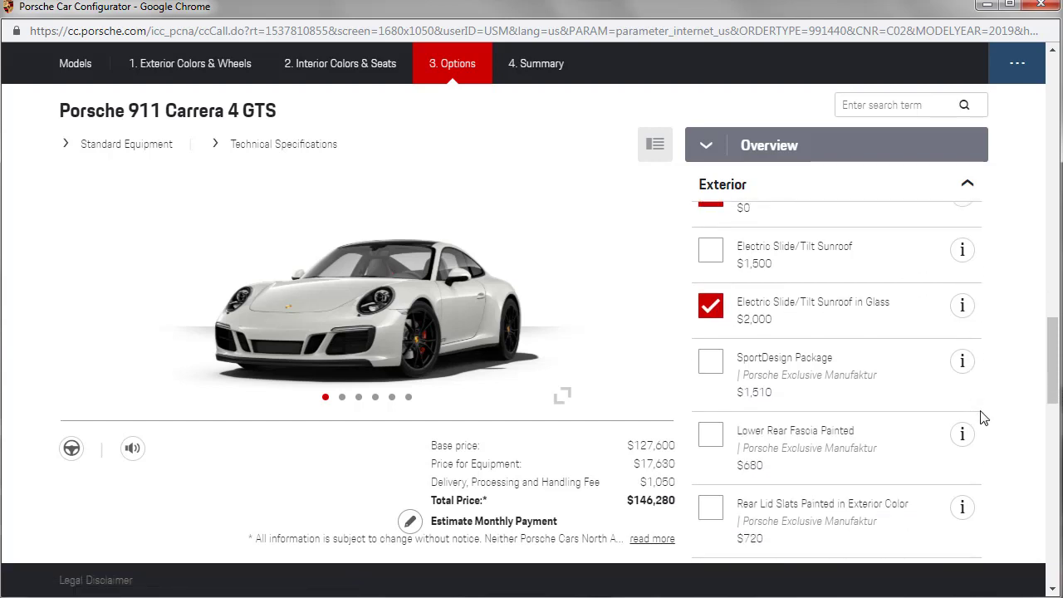
left_click(961, 363)
scroll(807, 331, "down", 2)
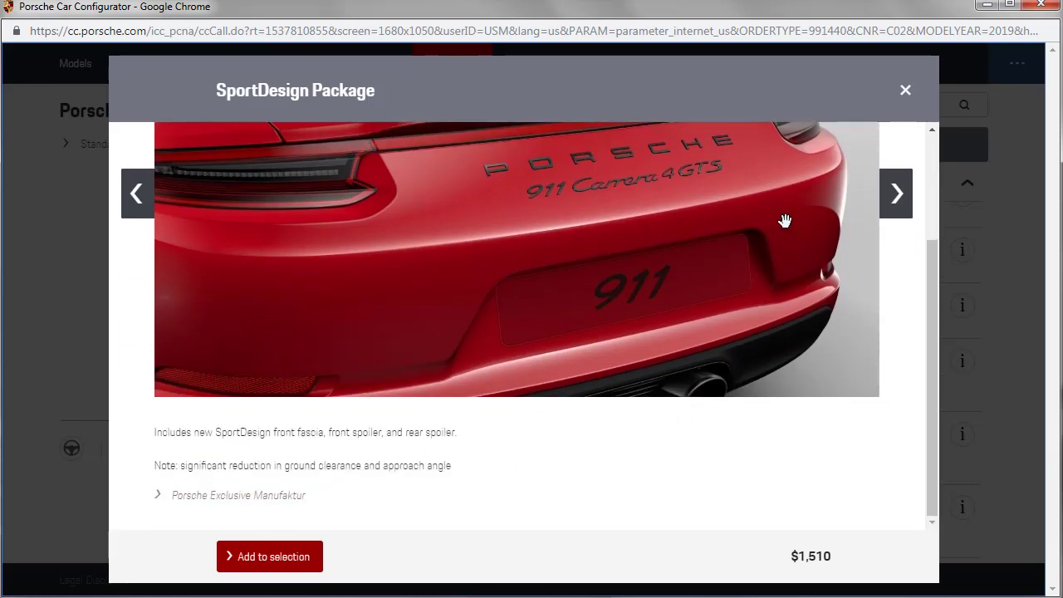
left_click(905, 92)
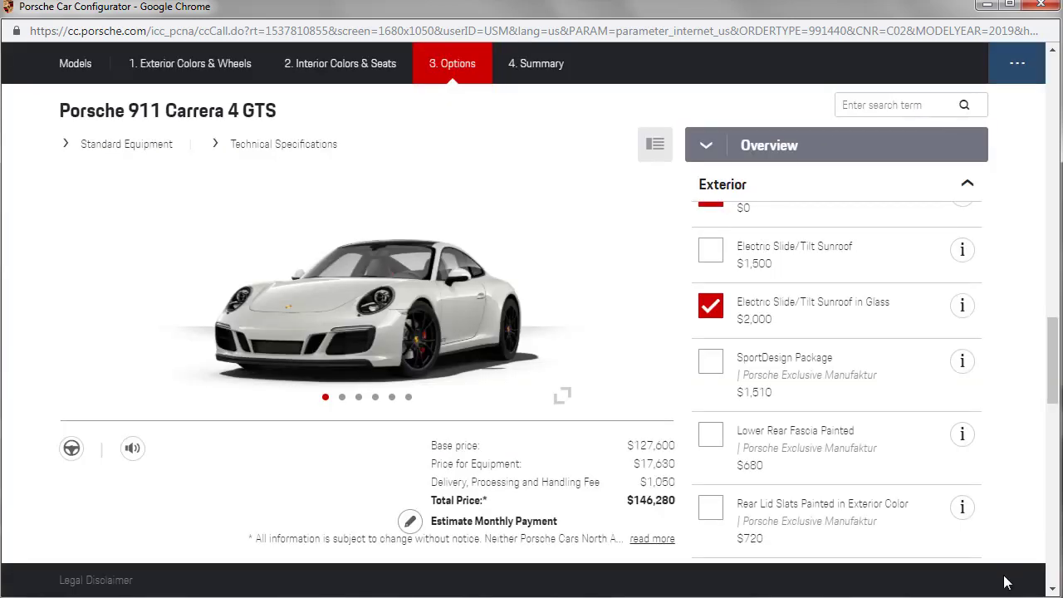
left_click(704, 371)
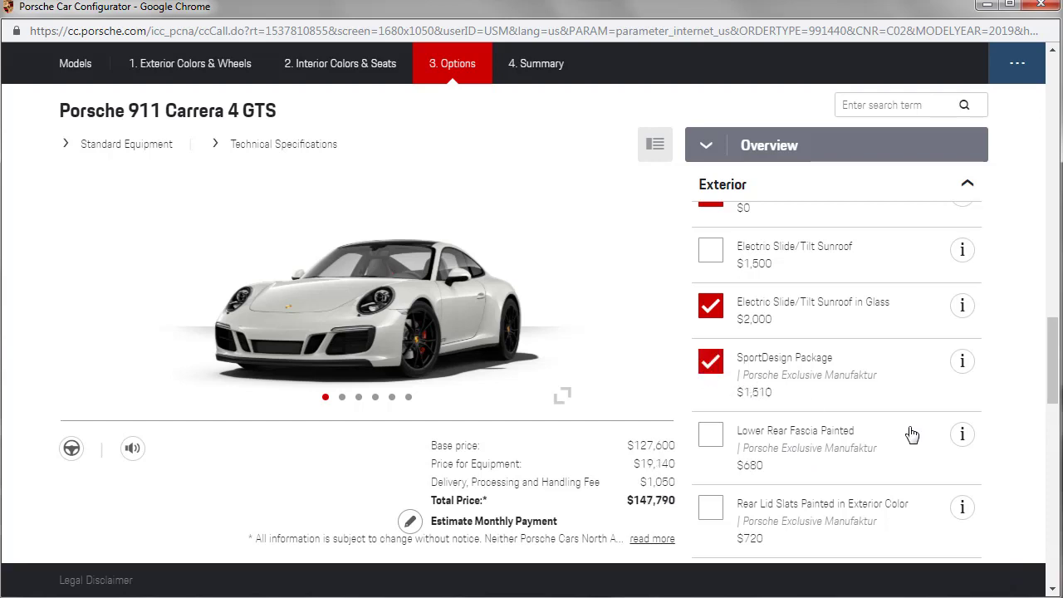
- Show the car from the rear and select Side Skirts Painted in Exterior Color and Lower Rear Fascia Painted
scroll(928, 438, "down", 1)
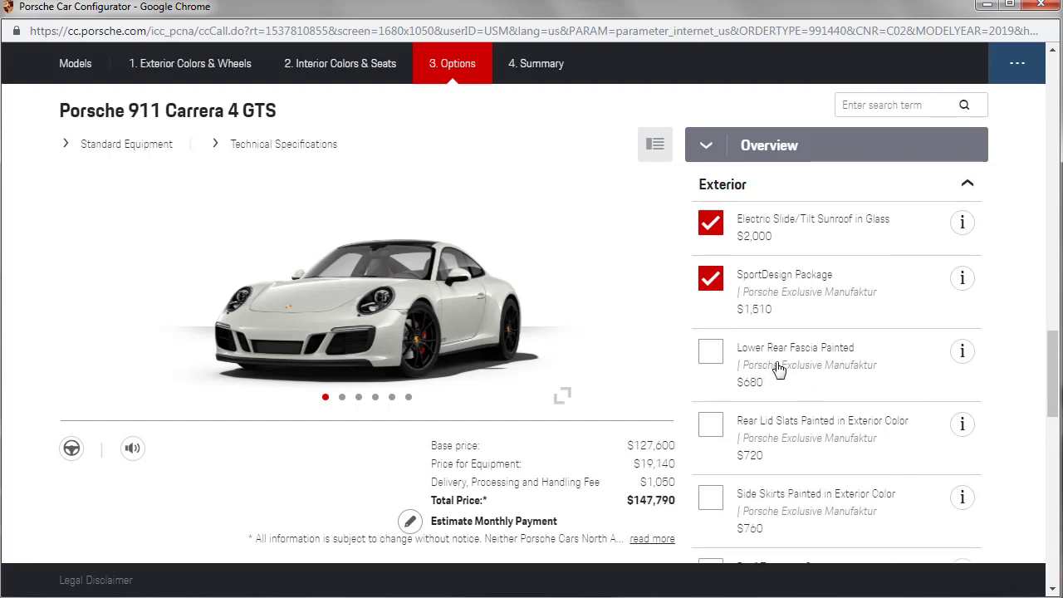
scroll(825, 481, "down", 2)
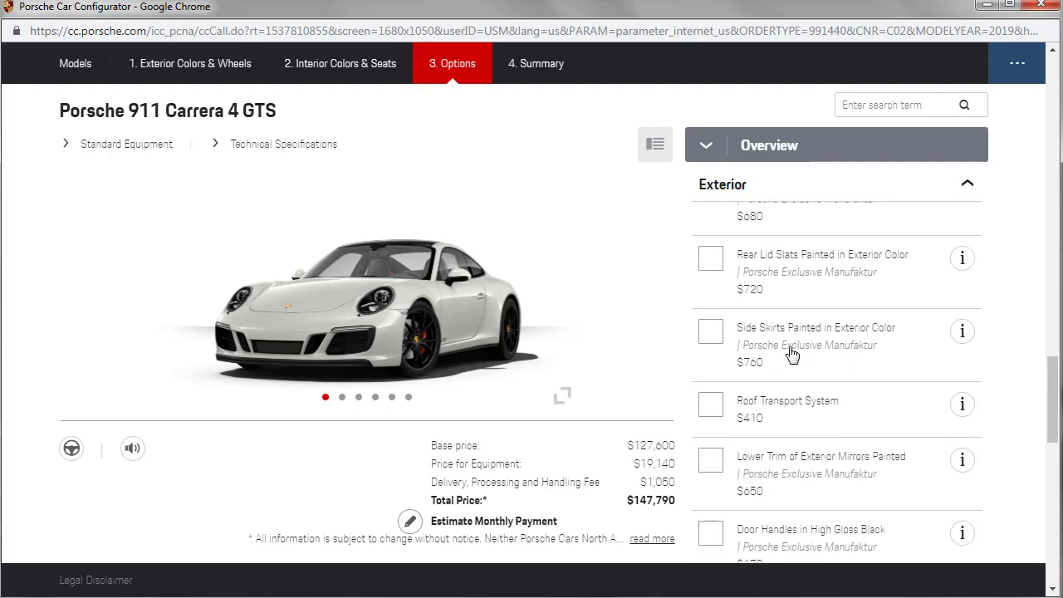
left_click(568, 311)
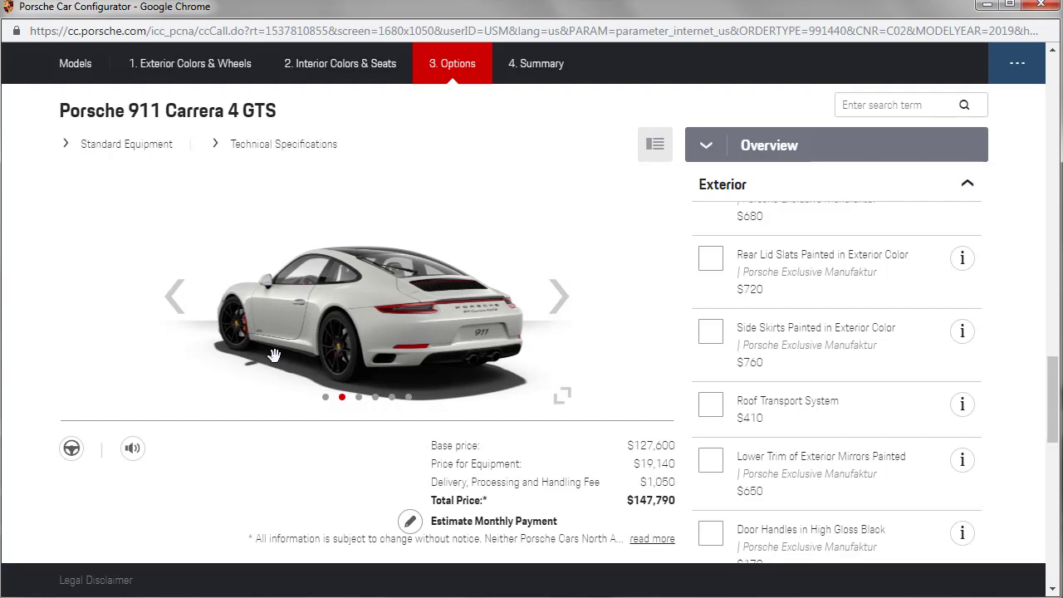
left_click(712, 340)
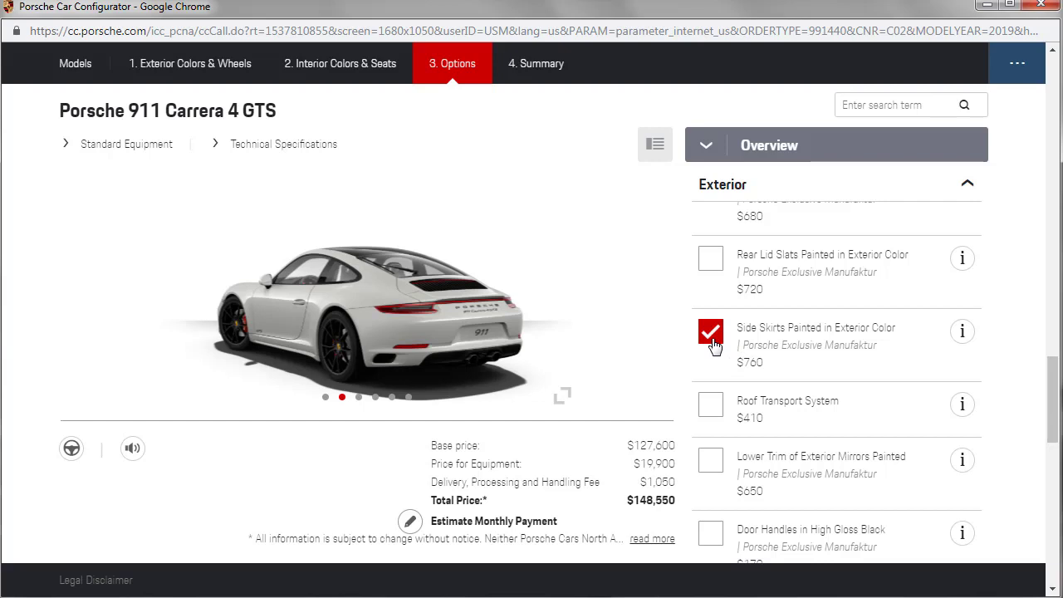
scroll(758, 337, "up", 2)
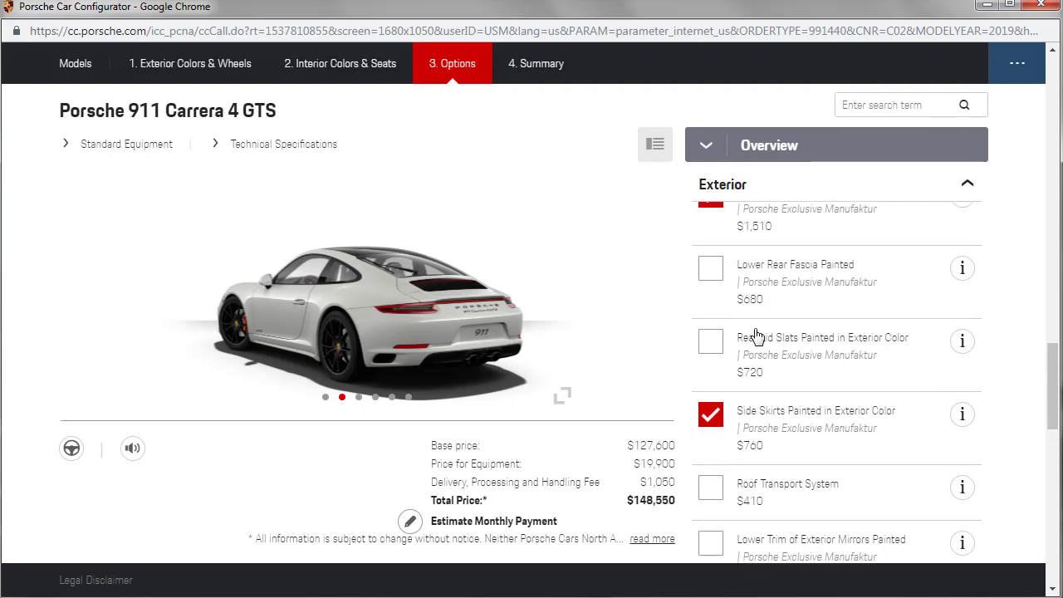
left_click(710, 269)
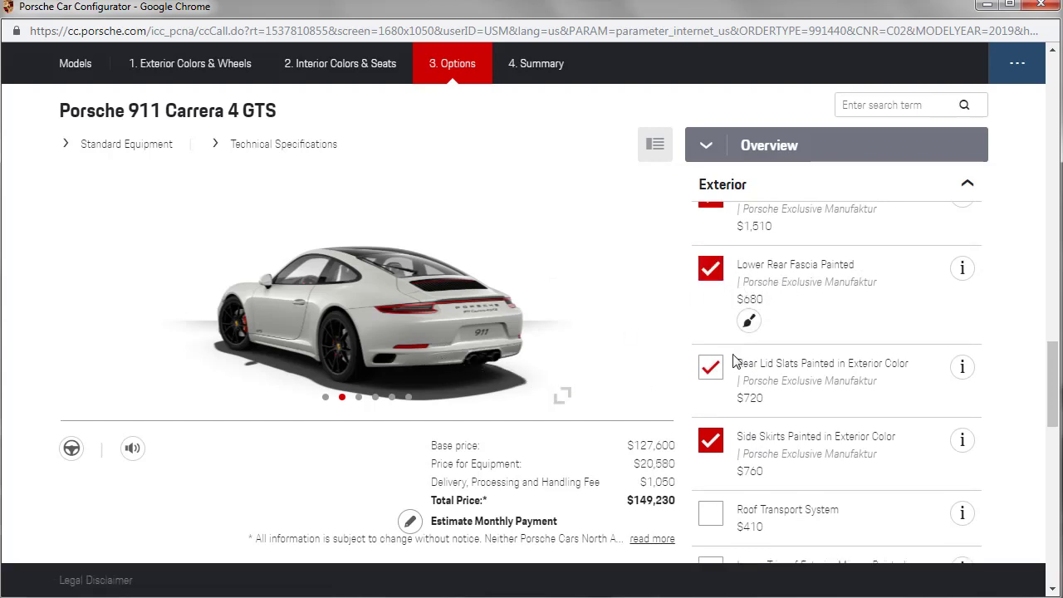
- Show the car from the front and try Lower Trim of Exterior Mirrors Painted and Door Handles in High Gloss Black
scroll(731, 362, "up", 2)
scroll(745, 362, "up", 2)
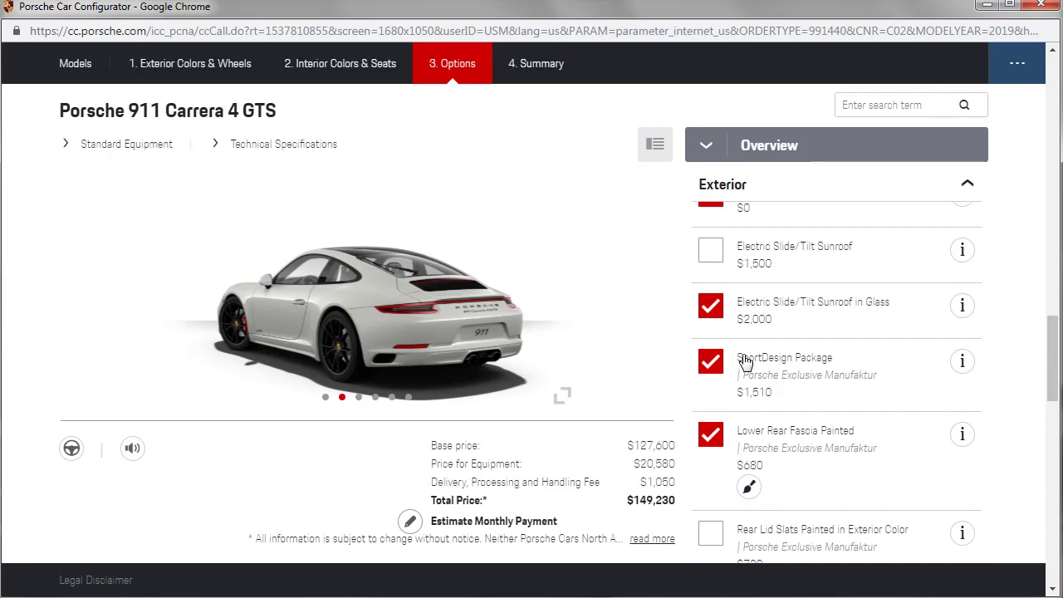
scroll(745, 362, "down", 2)
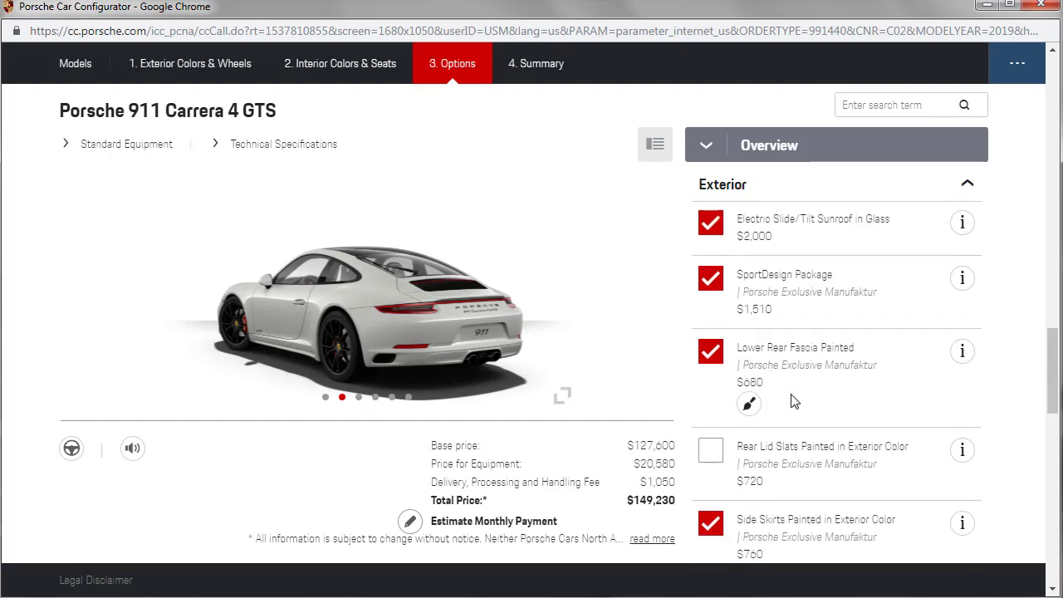
scroll(793, 402, "down", 2)
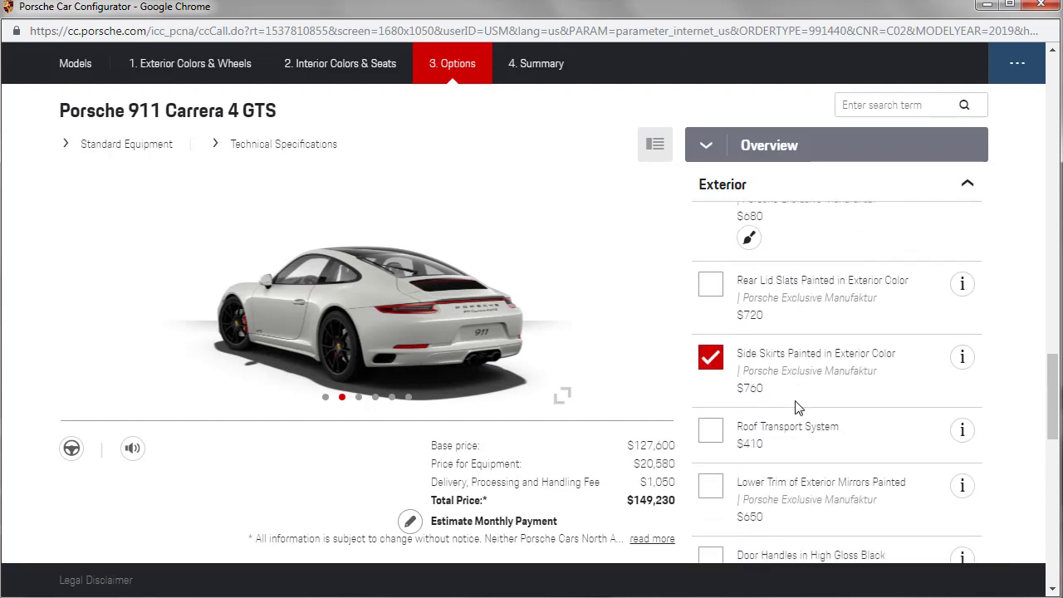
scroll(795, 407, "down", 2)
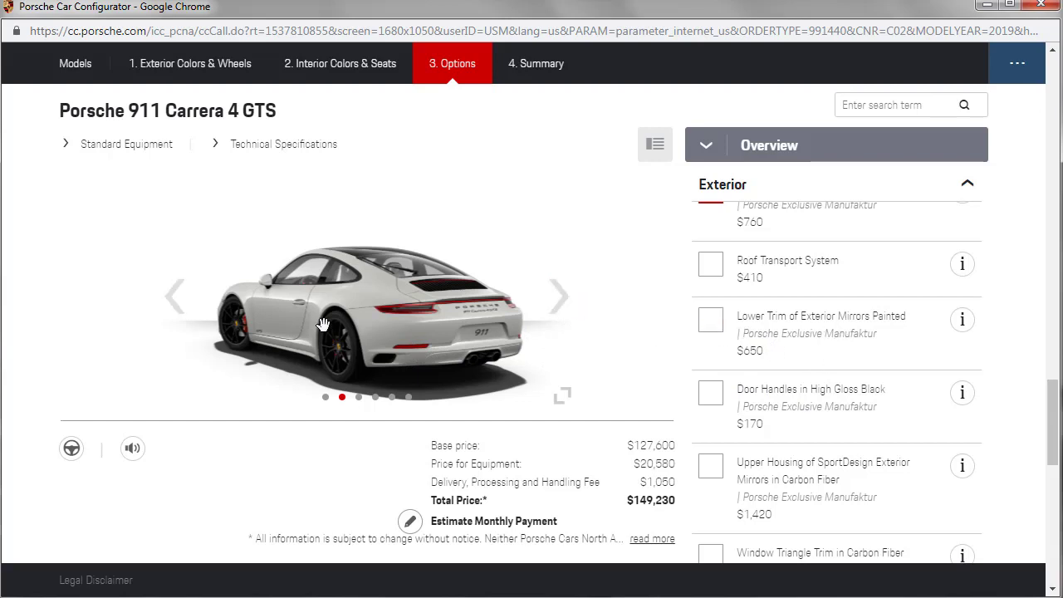
left_click(174, 299)
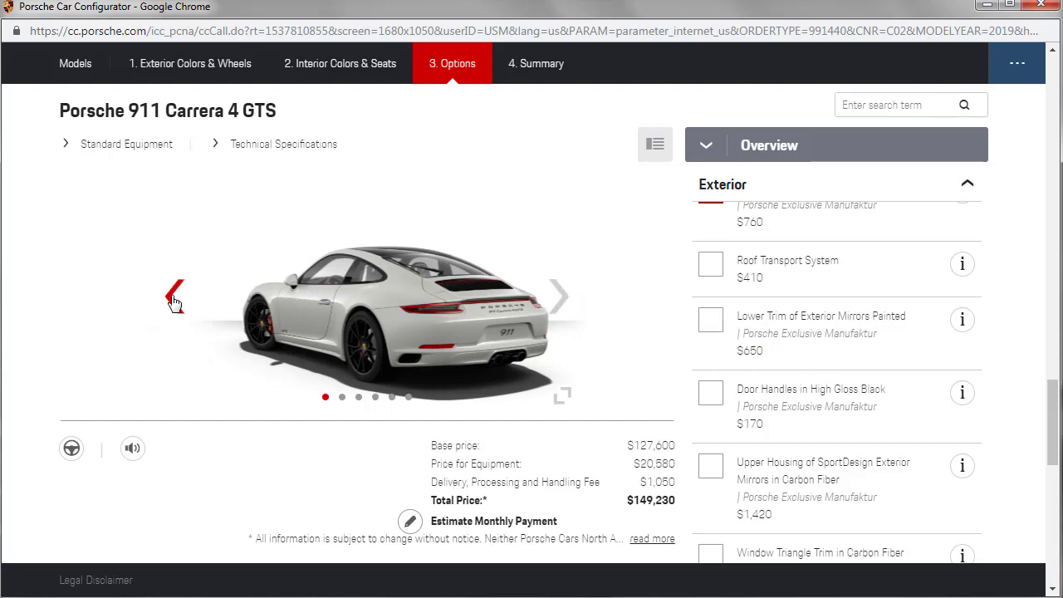
left_click(713, 325)
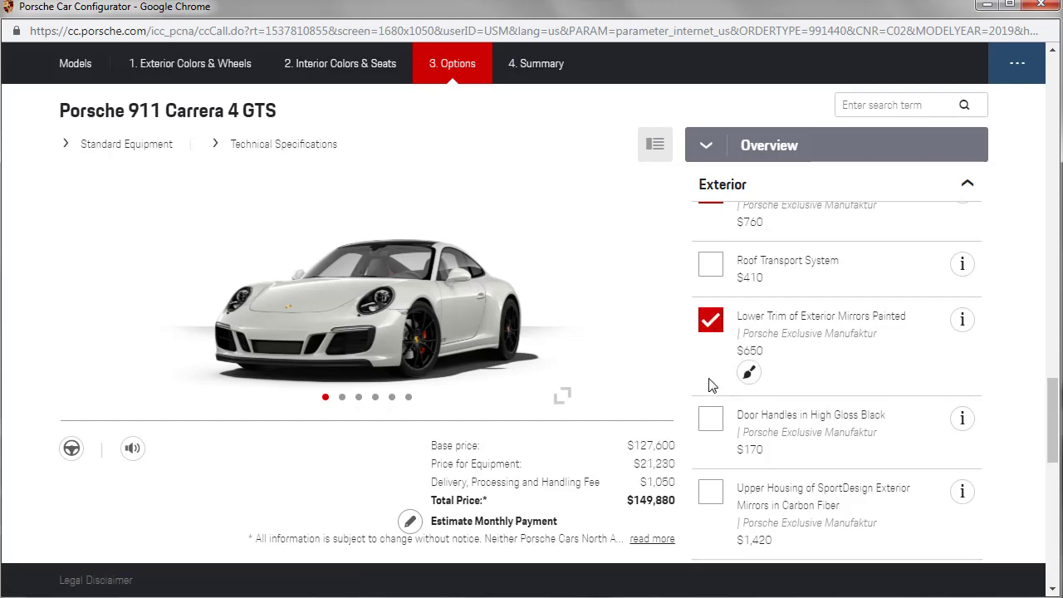
left_click(710, 421)
left_click(707, 422)
- Select the Upper Housing of SportDesign Exterior Mirrors in Carbon Fiber and accept the required option changes
scroll(809, 406, "down", 1)
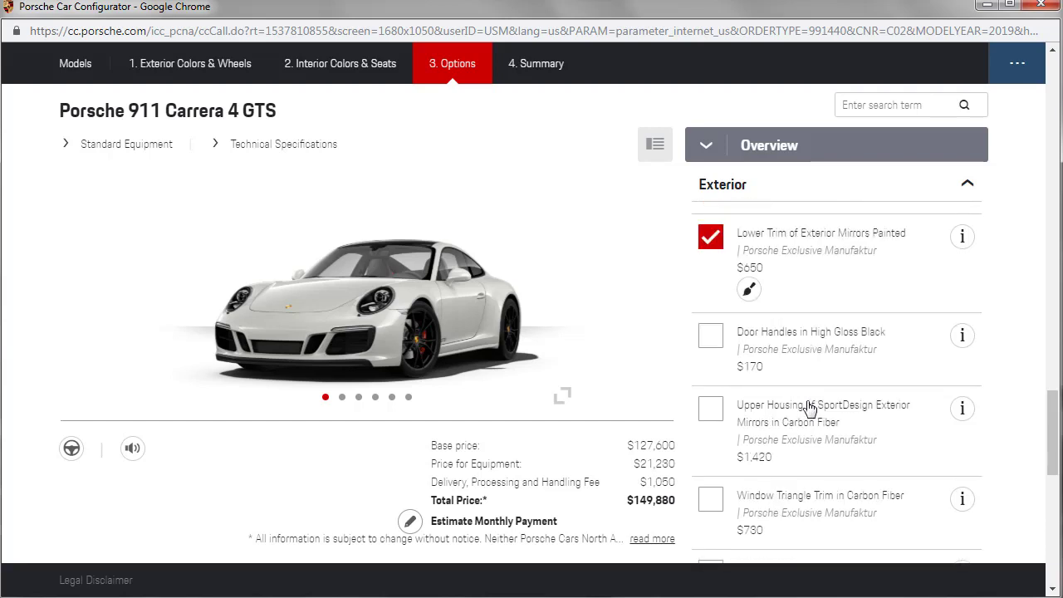
left_click(715, 415)
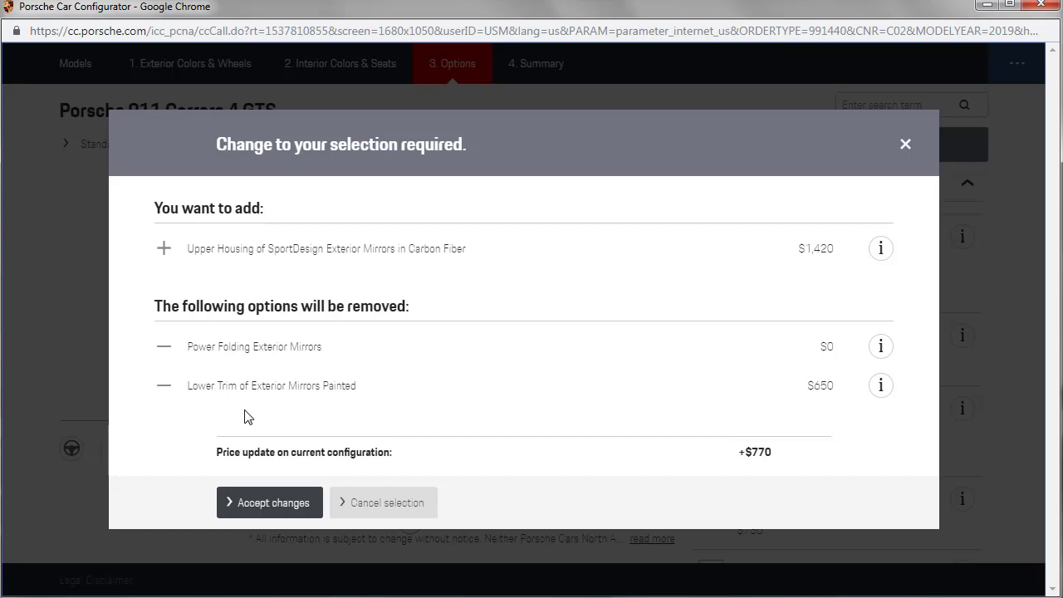
left_click(266, 508)
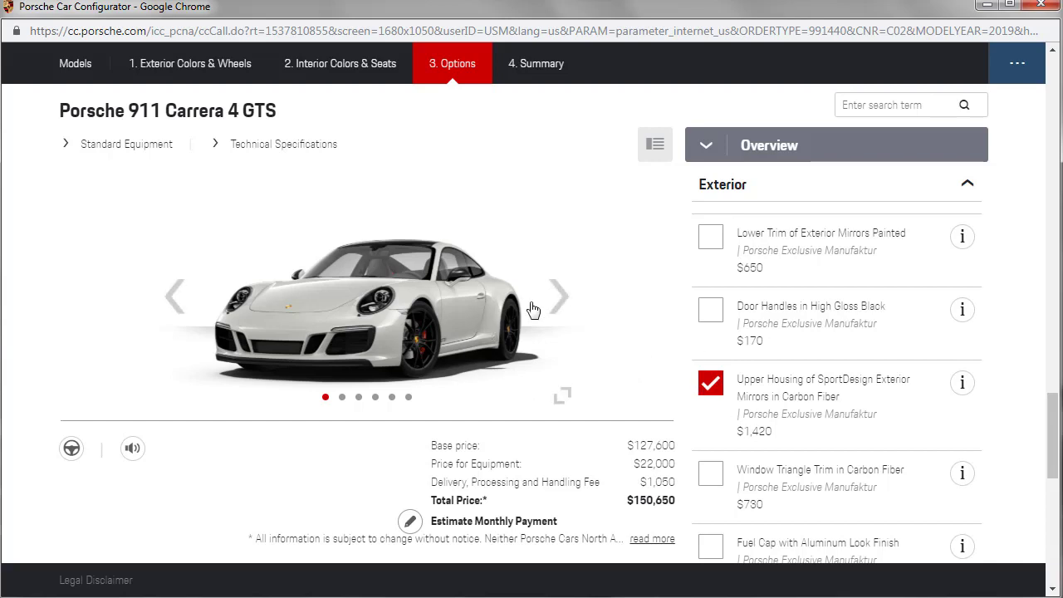
- Show the car from the rear, review the Window Triangle Trim in Carbon Fiber details, and add that trim to the configuration
left_click(556, 295)
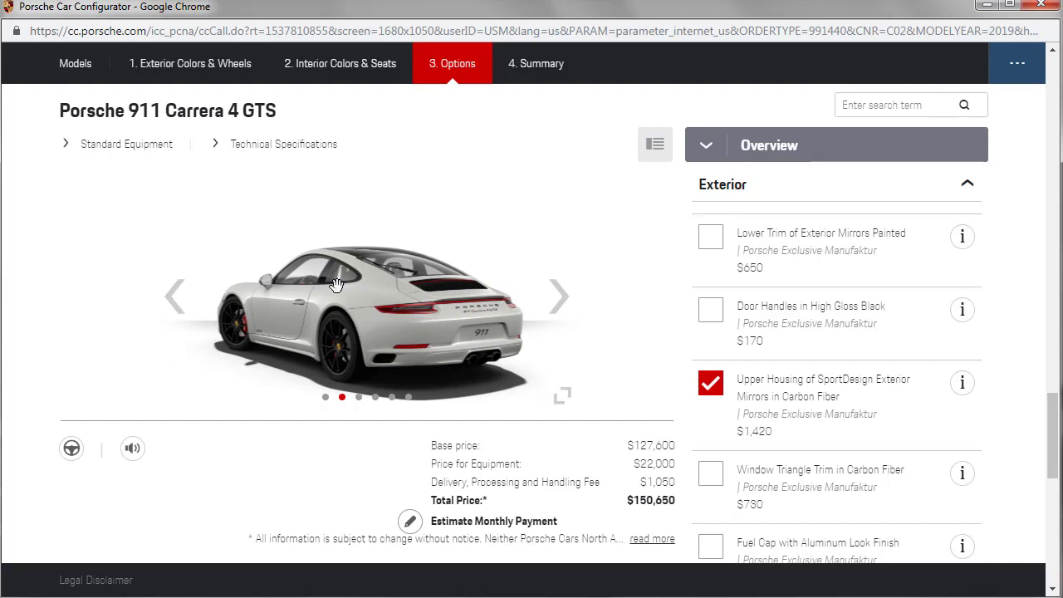
left_click(961, 474)
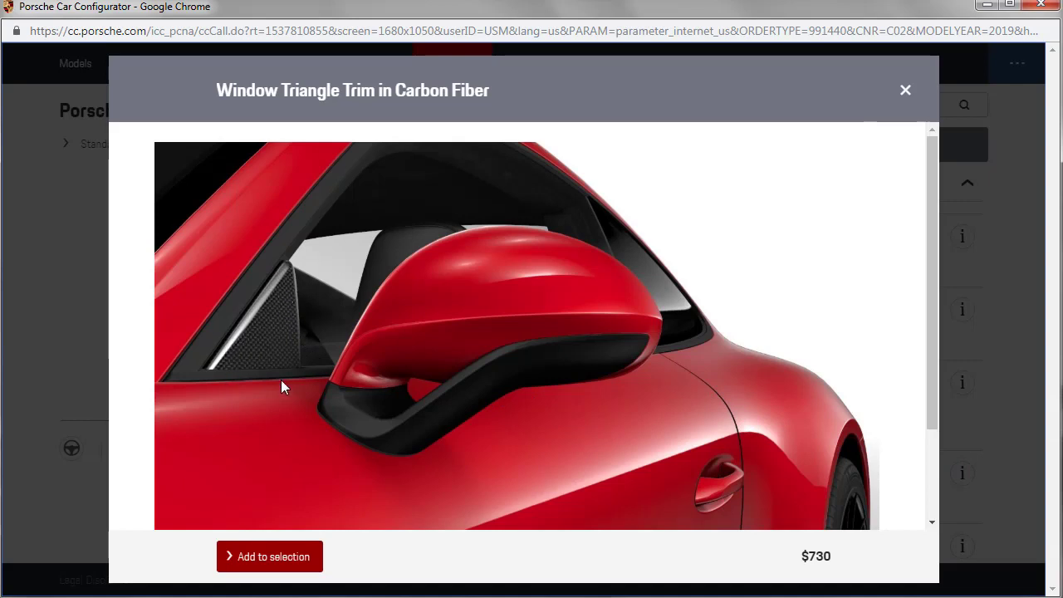
scroll(719, 415, "down", 2)
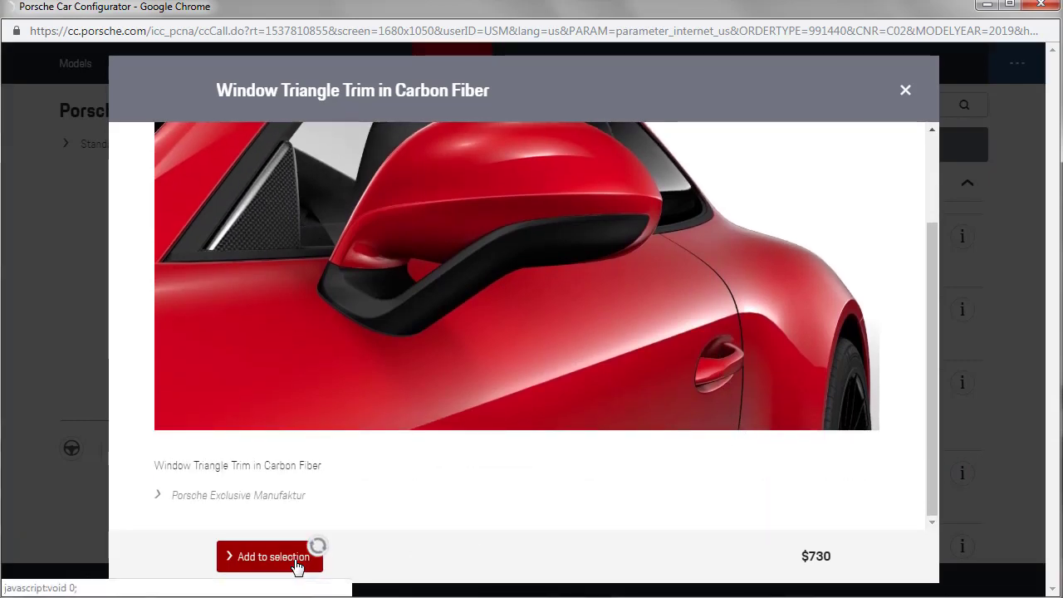
left_click(296, 564)
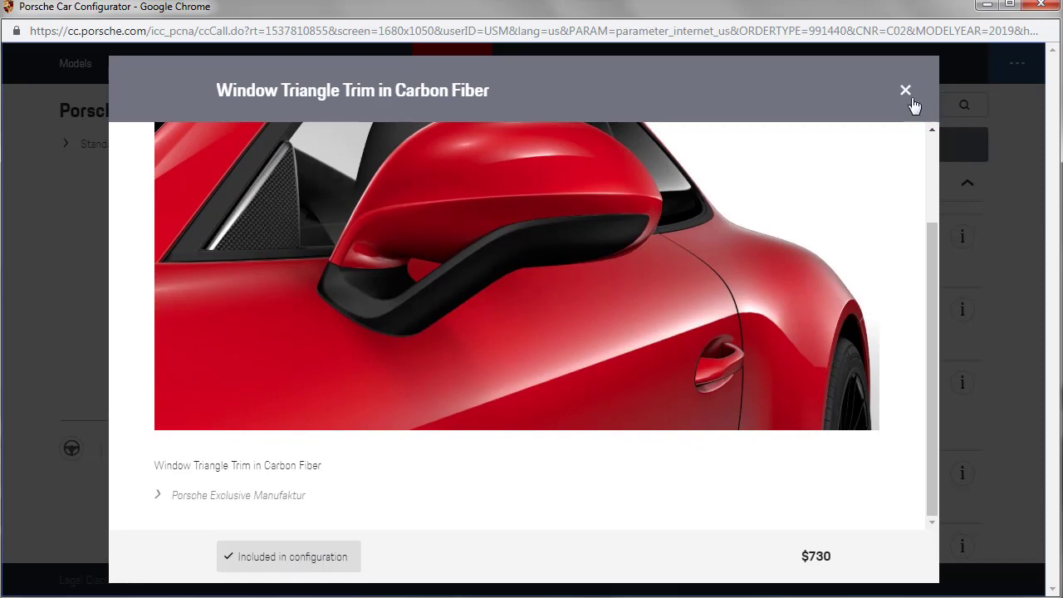
key("Escape")
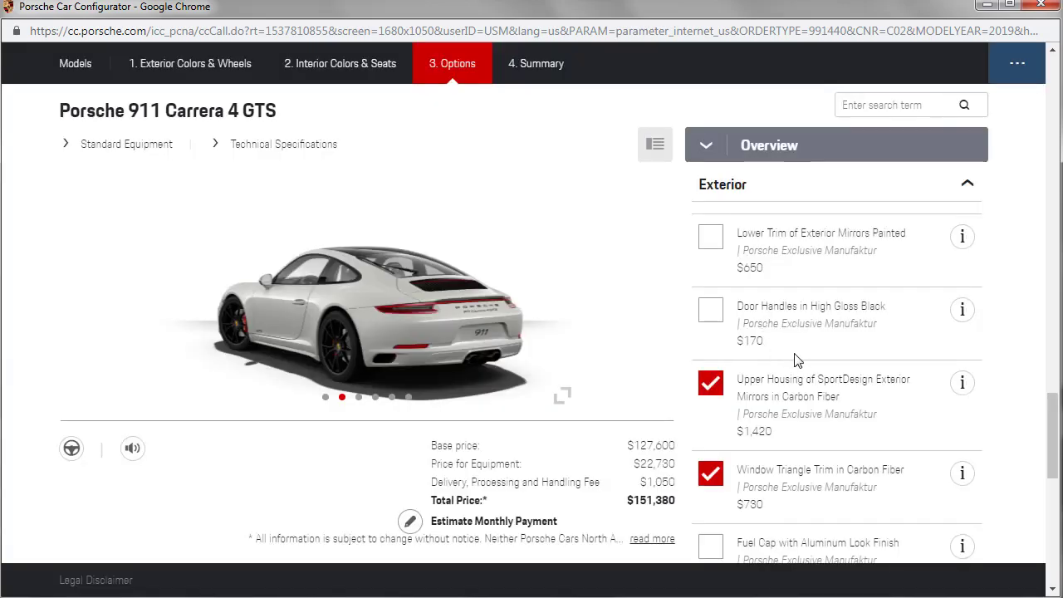
- Show the car from the side, review the Fuel Cap with Aluminum Look Finish details, and add the cap to the configuration
scroll(951, 432, "down", 1)
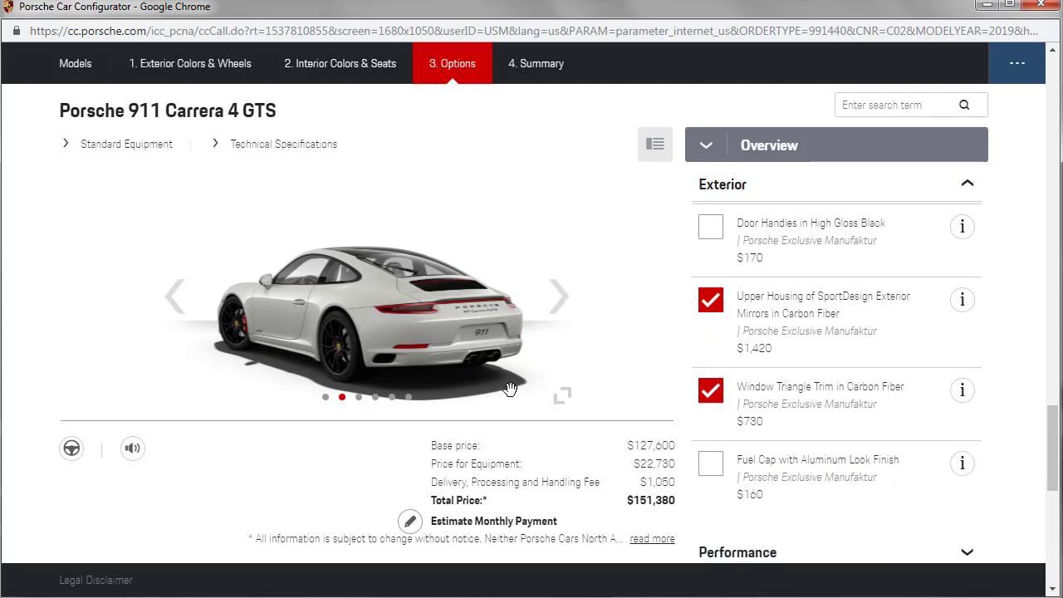
left_click(558, 293)
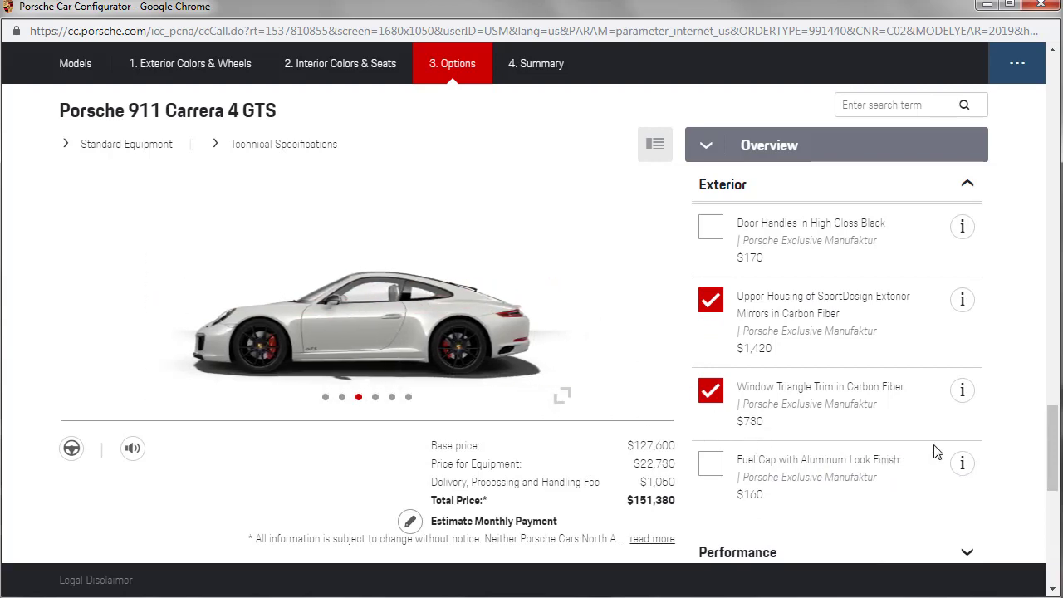
left_click(961, 464)
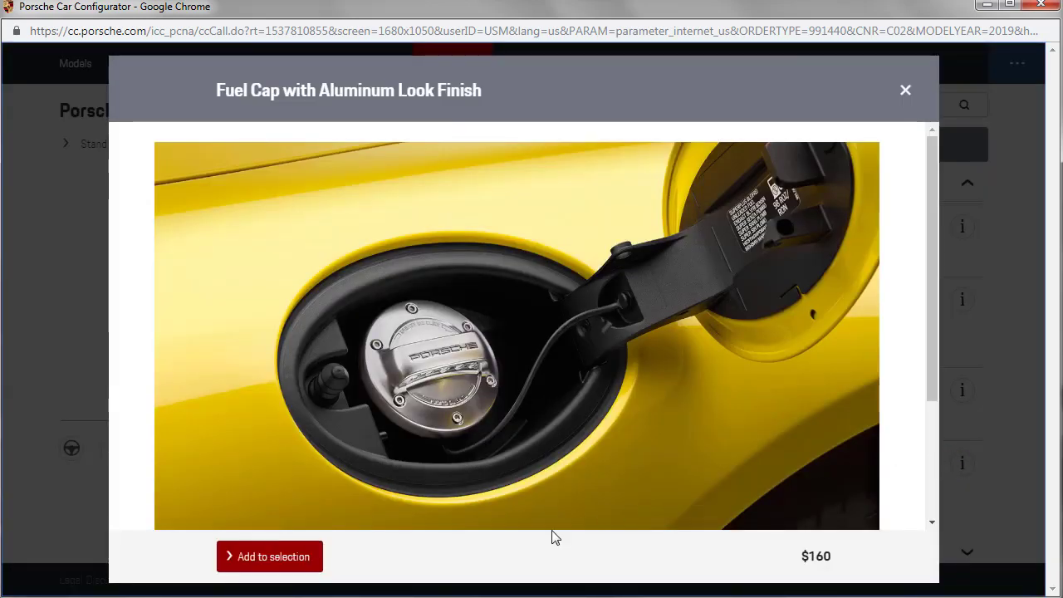
left_click(308, 562)
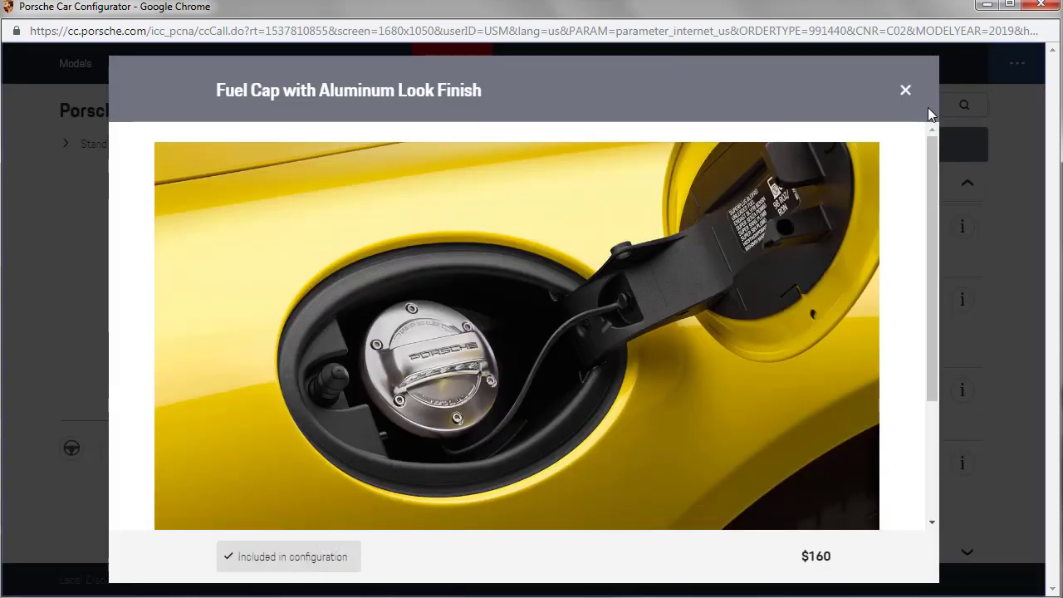
left_click(962, 351)
- Expand the Performance options and select the 7-speed Porsche Doppelkupplung (PDK) transmission
scroll(955, 374, "down", 3)
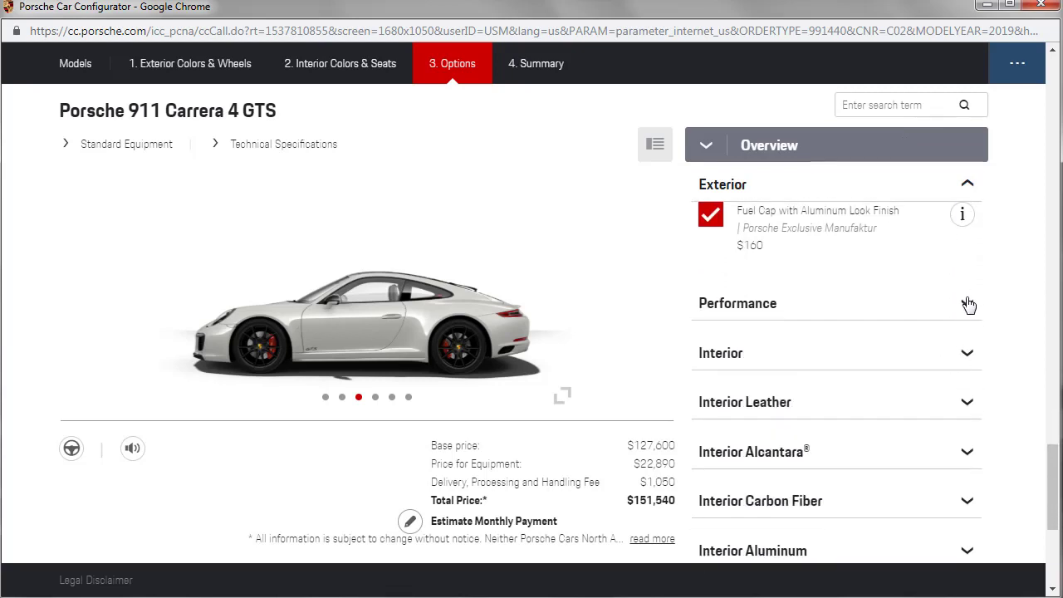
left_click(968, 304)
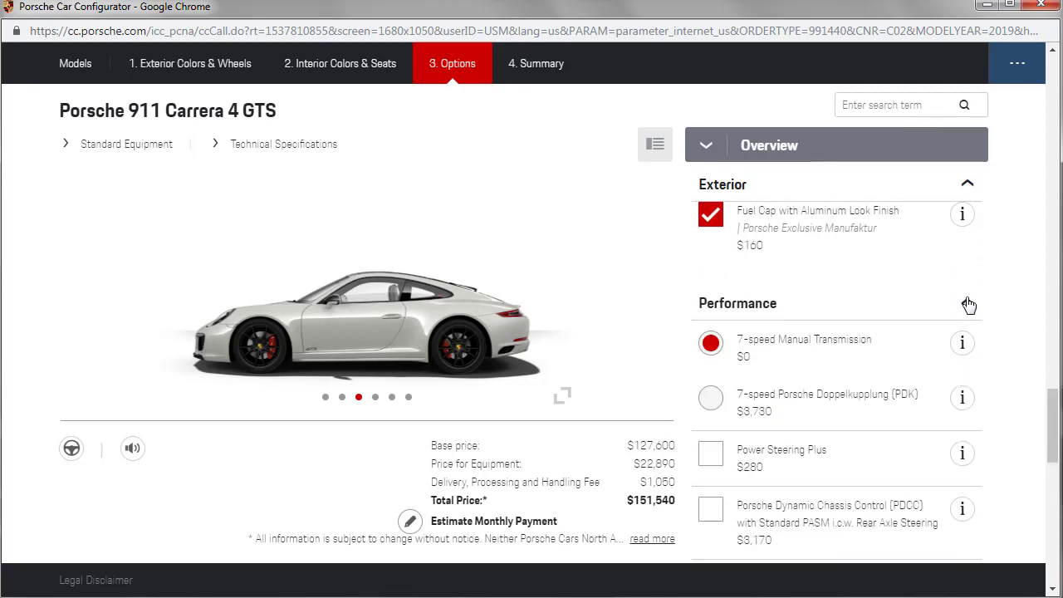
left_click(714, 400)
- Select the Front Axle Lift System and Standard Porsche Active Suspension Management (PASM) (Lowered 10 mm) among the Performance options
scroll(895, 365, "down", 1)
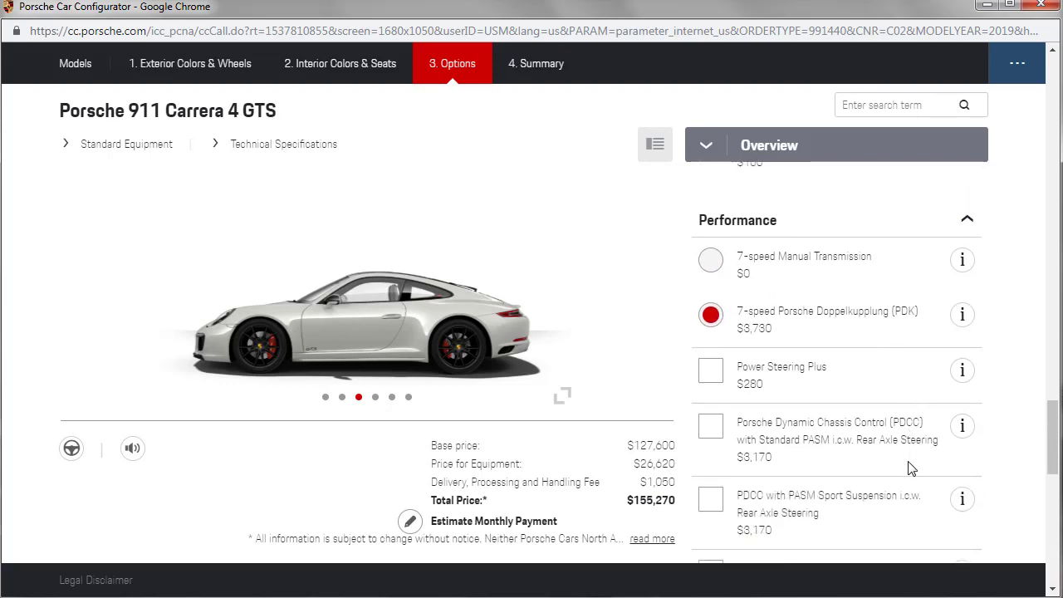
scroll(910, 469, "down", 2)
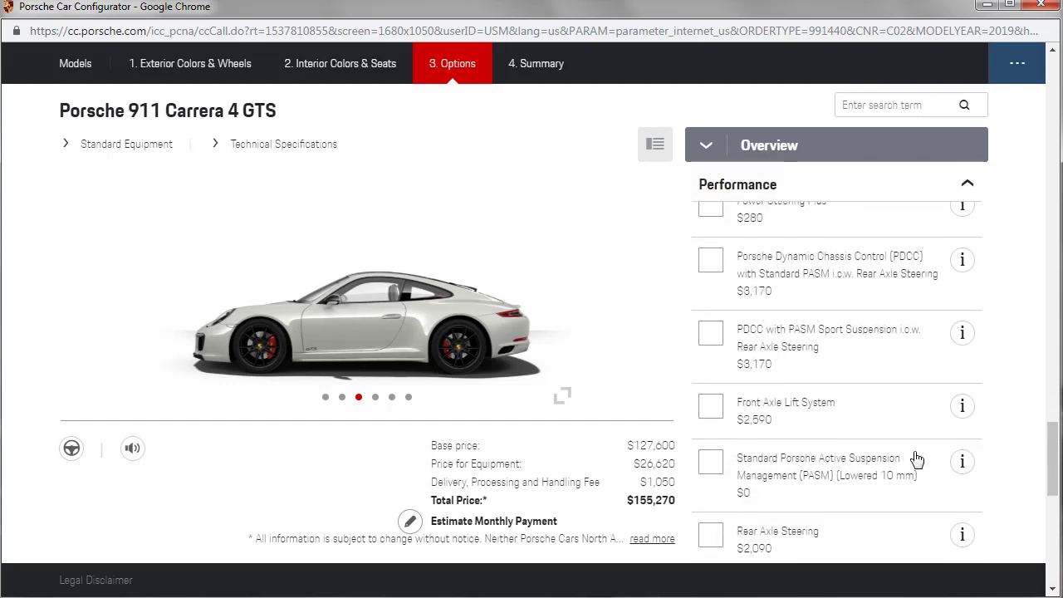
left_click(714, 415)
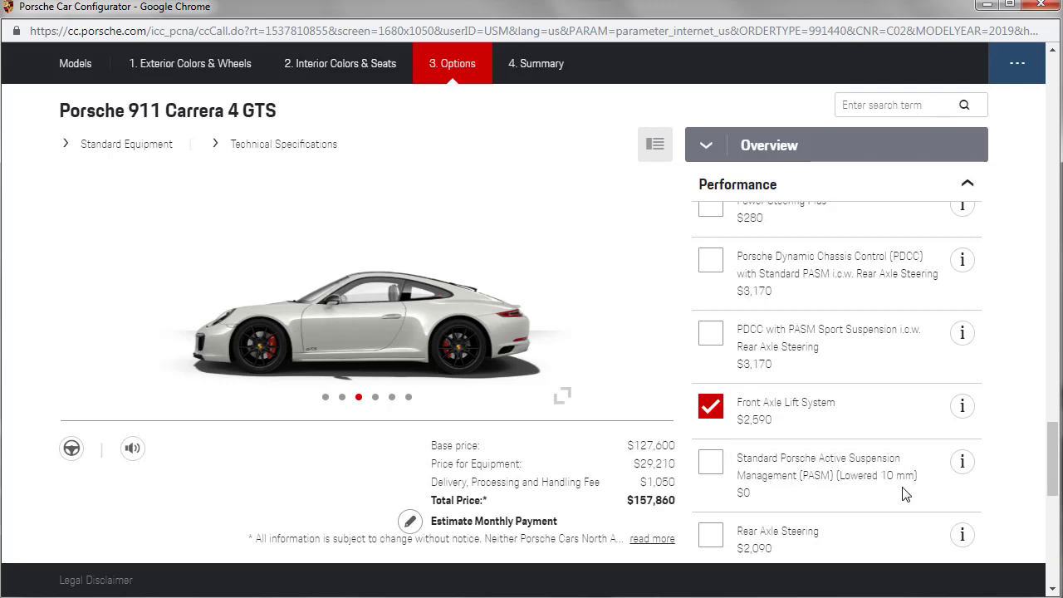
scroll(905, 494, "down", 1)
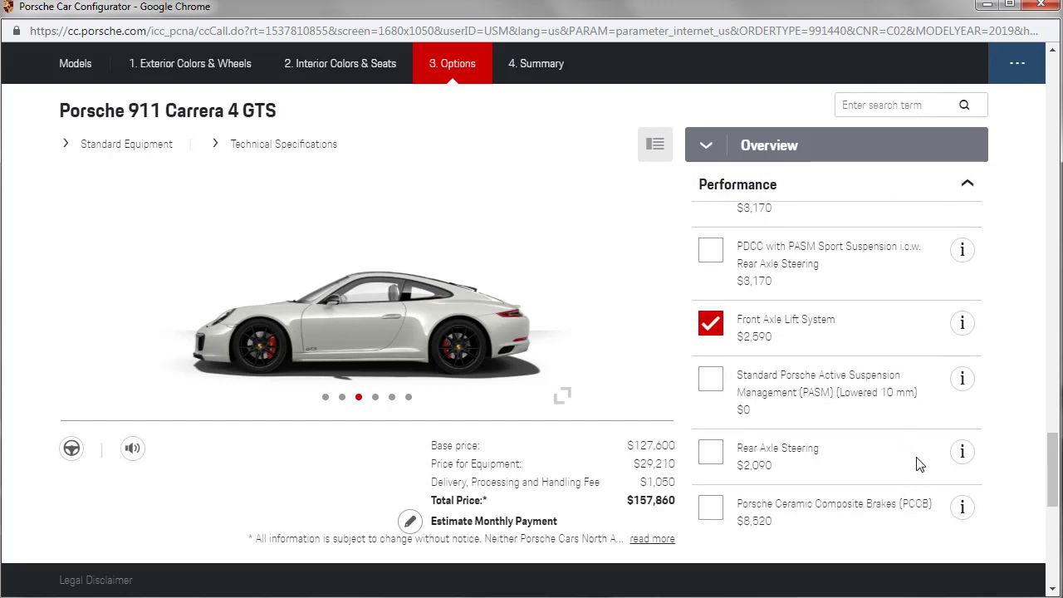
scroll(918, 463, "down", 1)
left_click(711, 298)
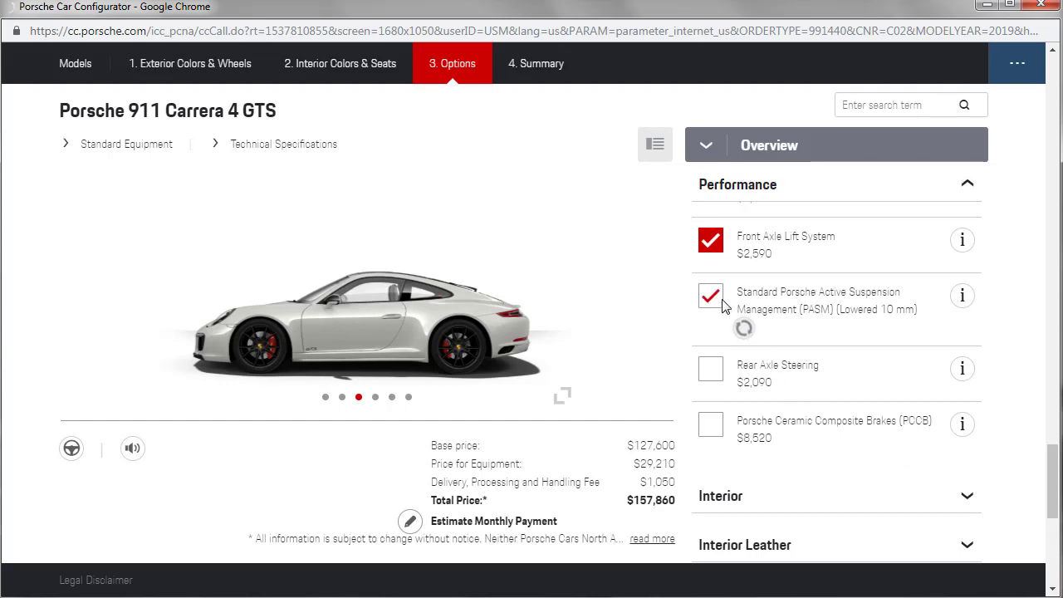
- Review the details of the Power Steering Plus option and close them without adding it
scroll(845, 369, "up", 2)
scroll(845, 369, "up", 2)
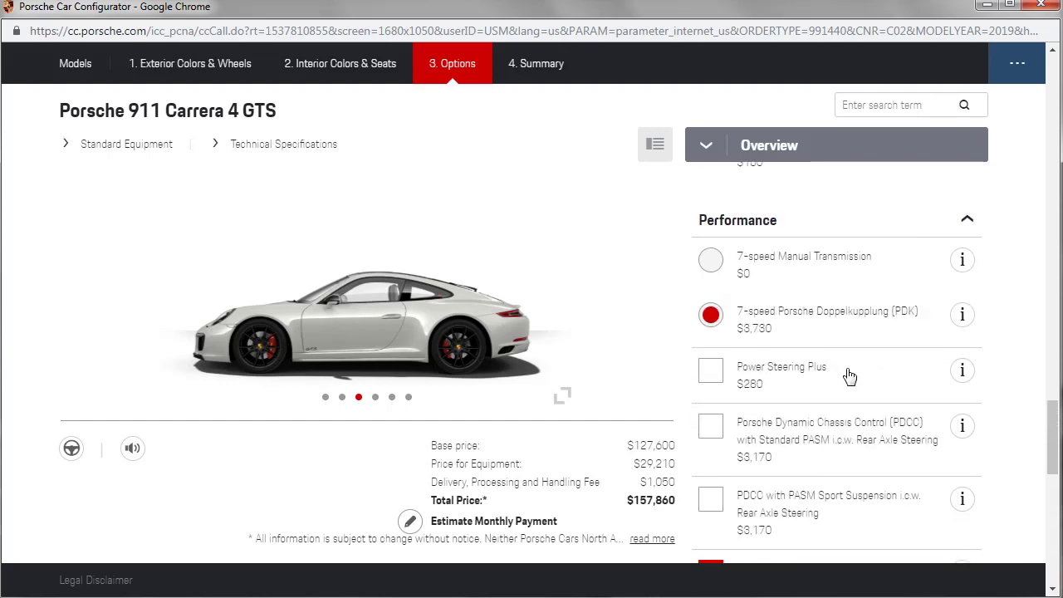
left_click(961, 371)
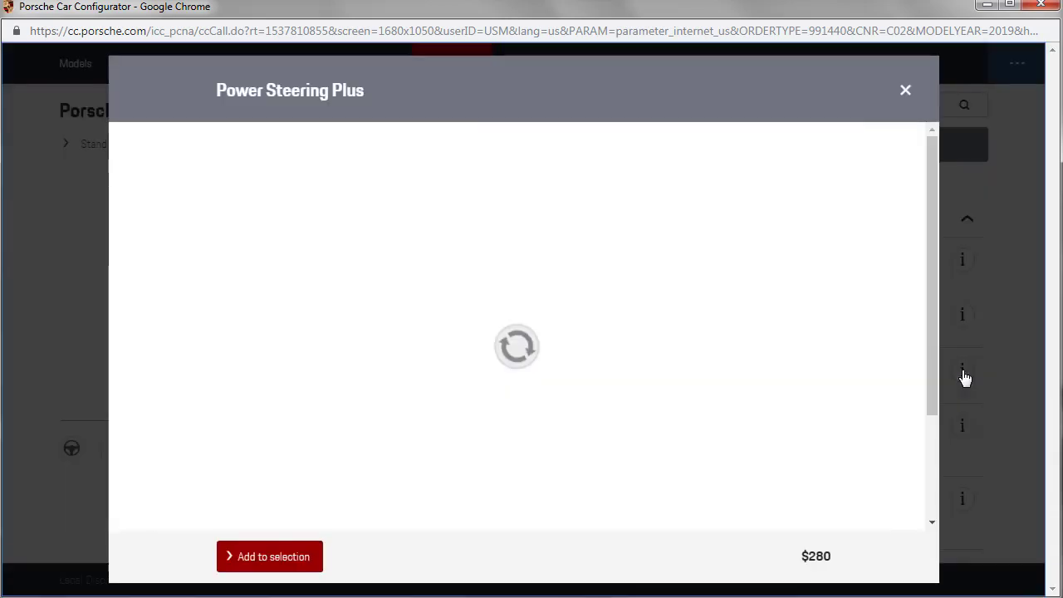
scroll(510, 392, "down", 2)
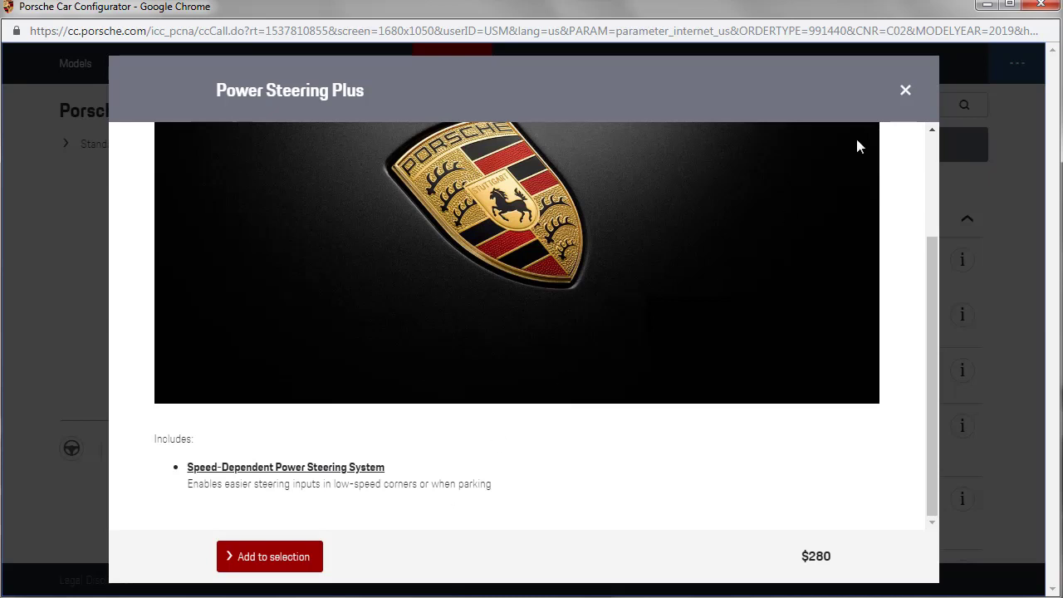
left_click(906, 90)
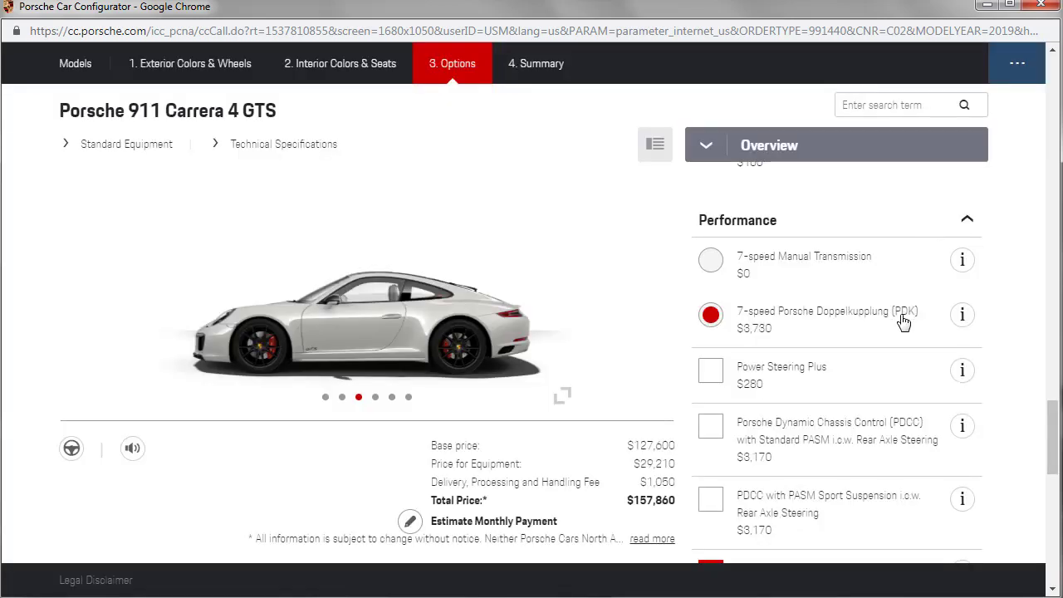
- Expand the Interior options and select Lane Change Assist (LCA) and Automatically Dimming Mirrors
scroll(880, 328, "down", 5)
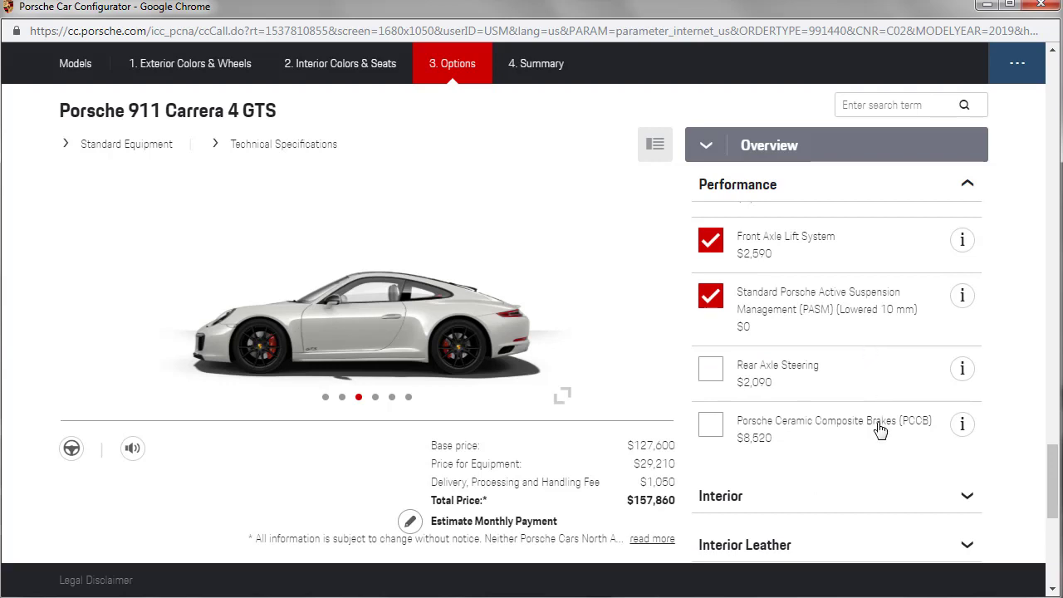
scroll(901, 426, "down", 1)
left_click(967, 424)
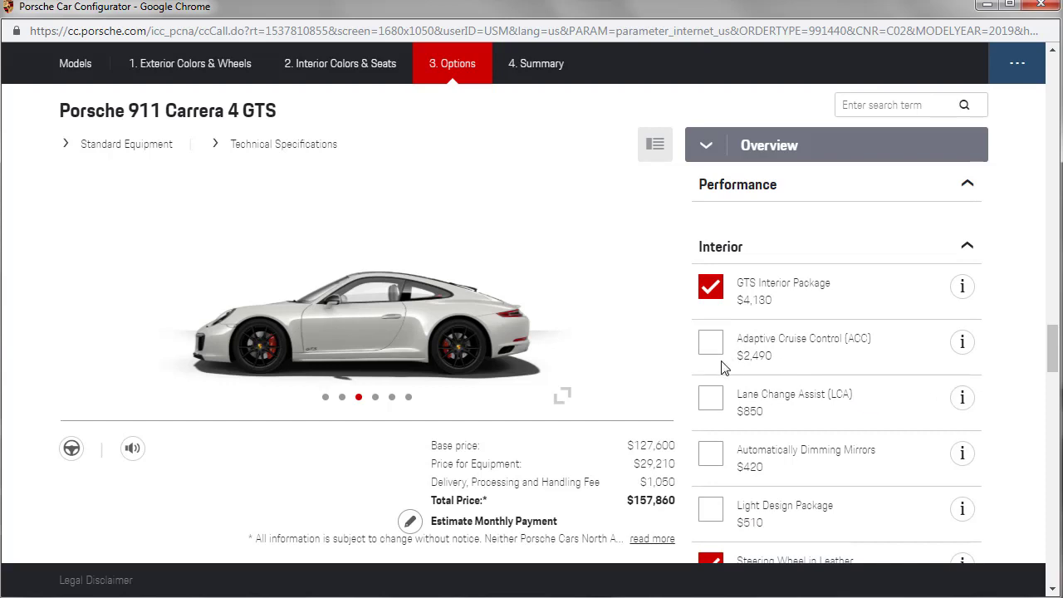
left_click(714, 397)
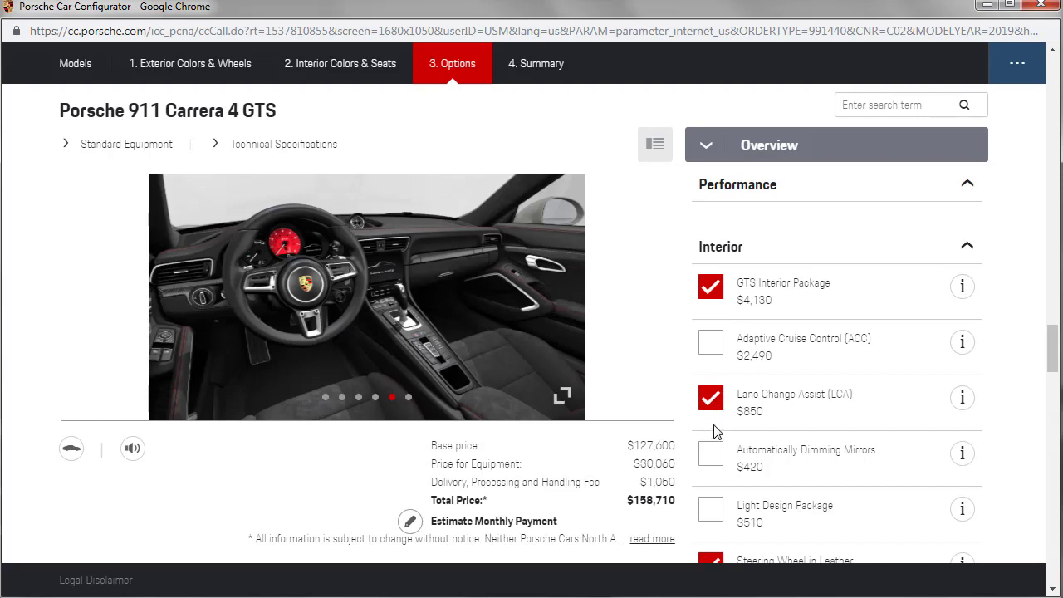
left_click(702, 458)
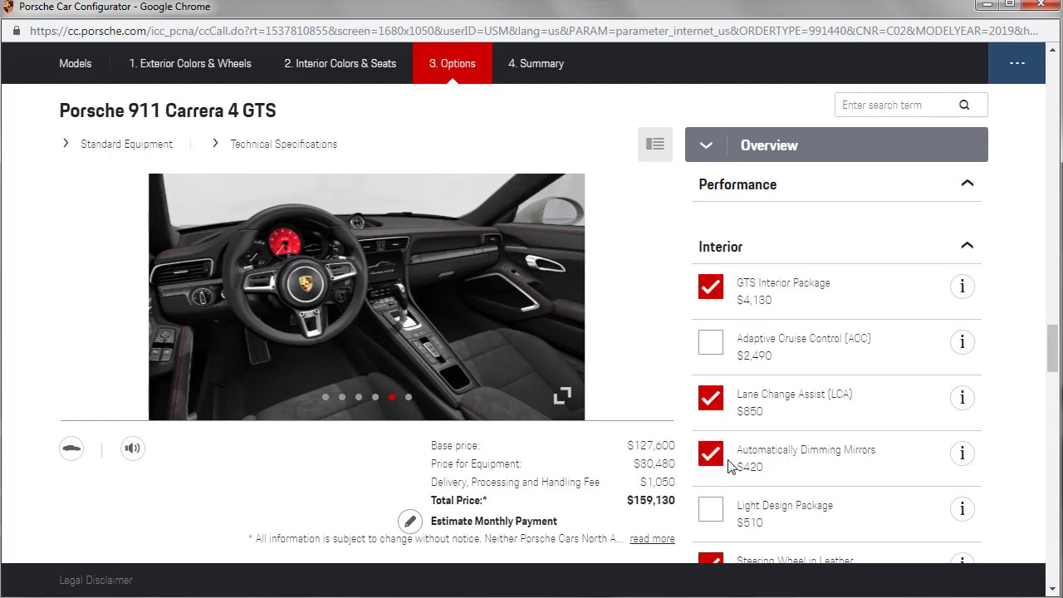
- Review the Light Design Package details, add the package to the configuration, and close the details
left_click(959, 510)
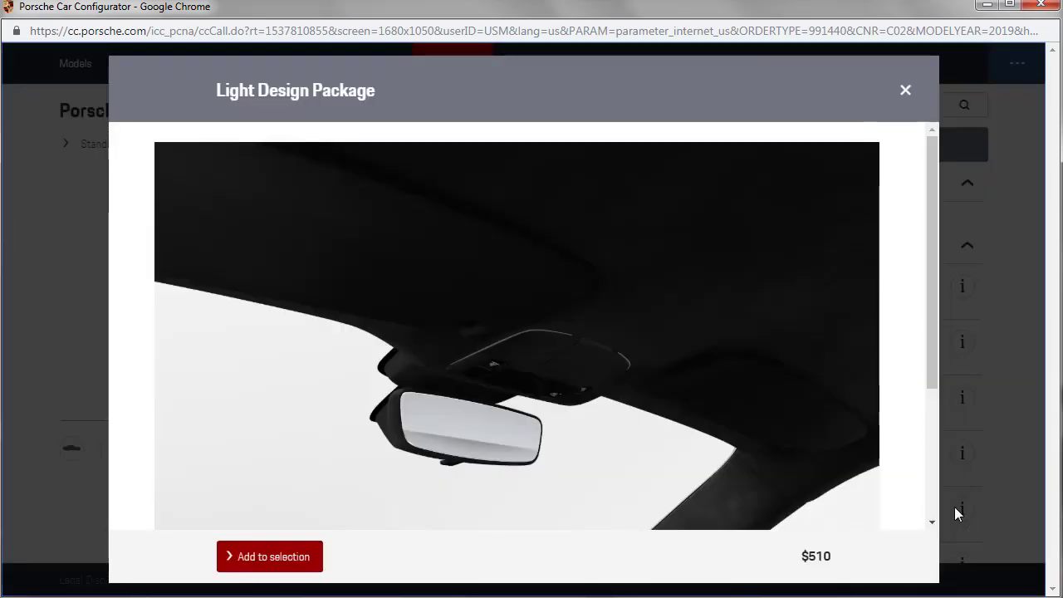
scroll(830, 407, "down", 3)
scroll(835, 409, "down", 1)
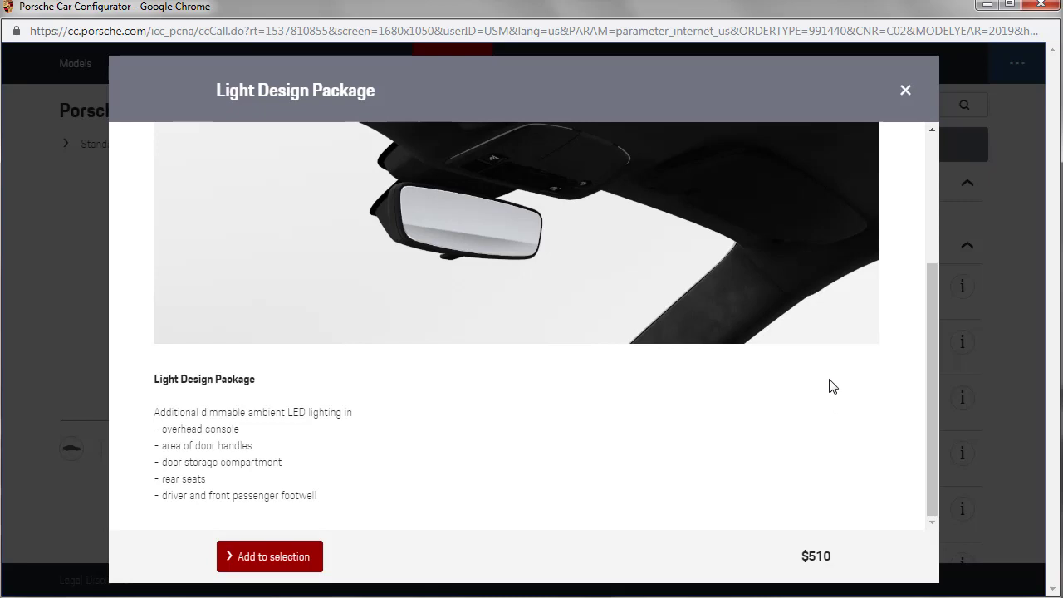
left_click(275, 554)
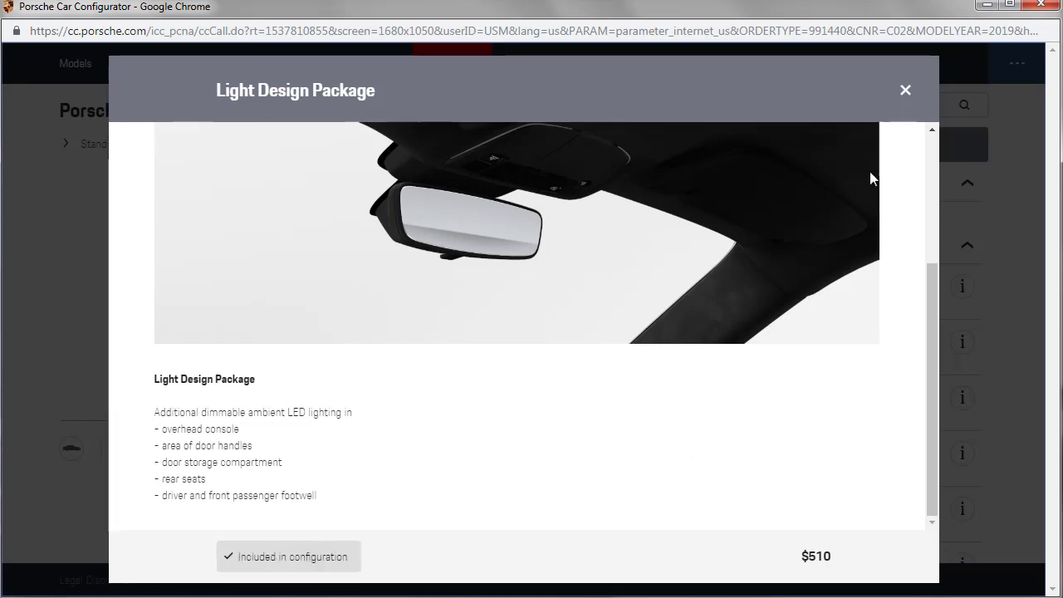
left_click(906, 91)
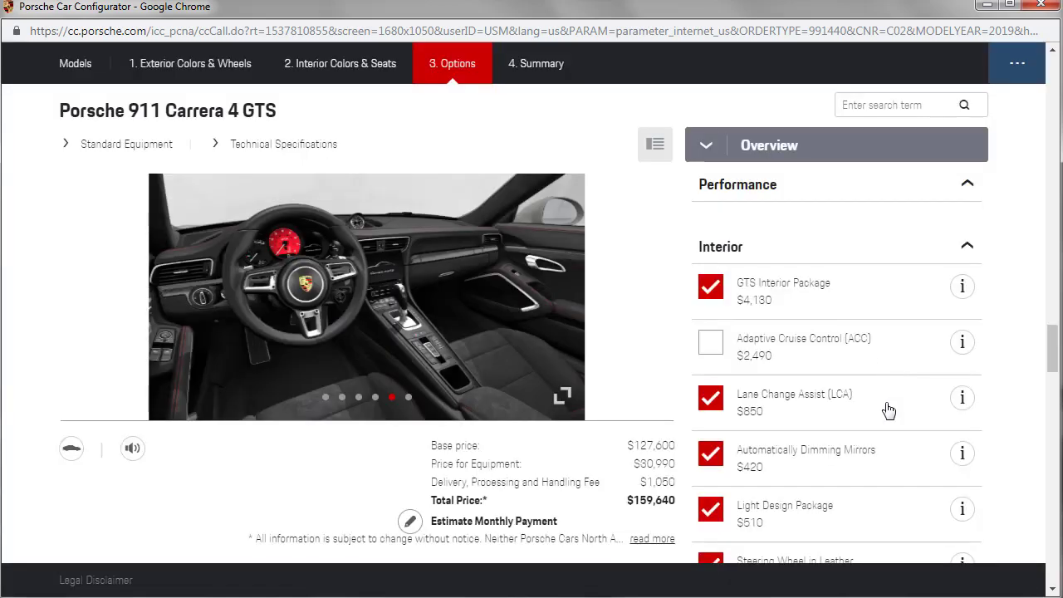
- Select Rear Footwell Lighting among the Interior options
scroll(885, 408, "down", 2)
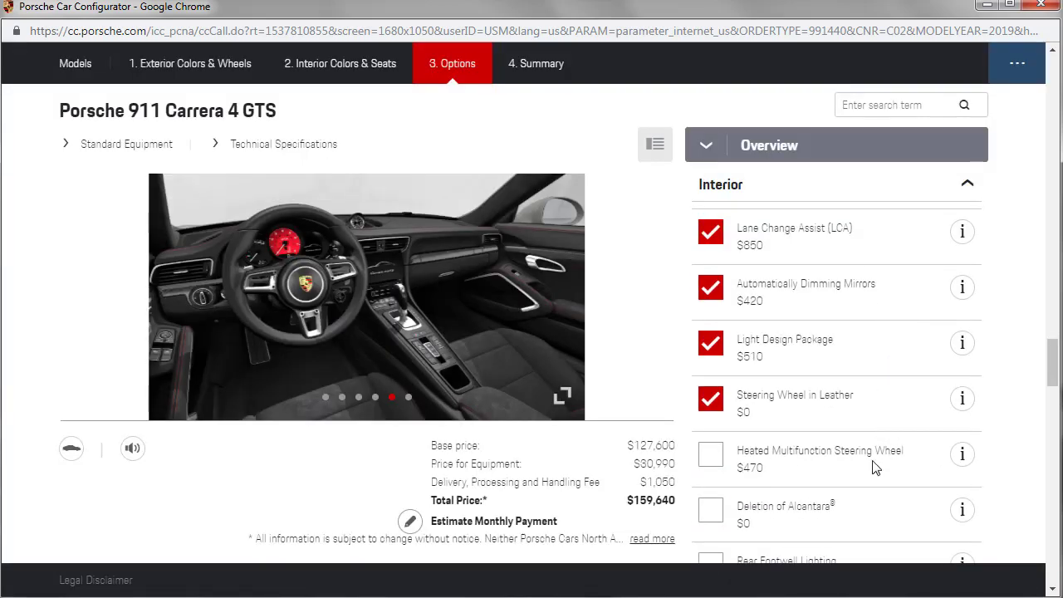
scroll(874, 468, "down", 1)
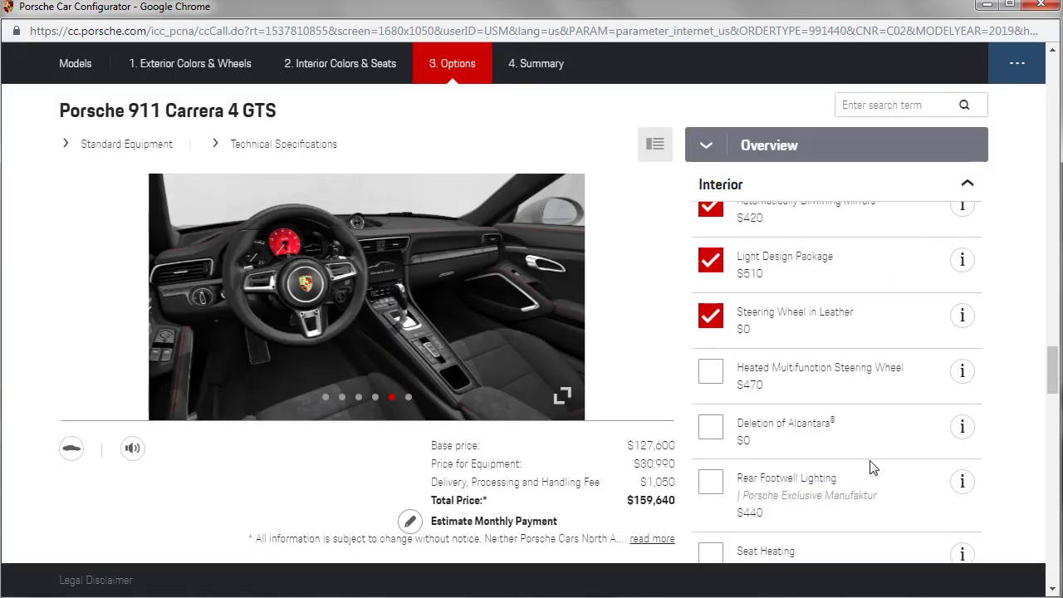
scroll(839, 452, "down", 1)
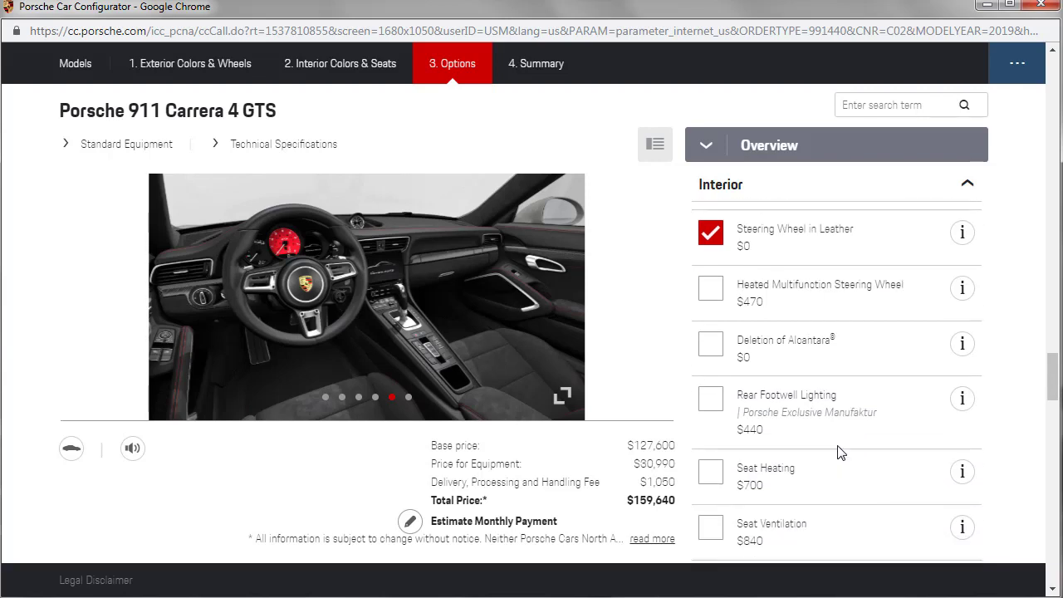
left_click(704, 406)
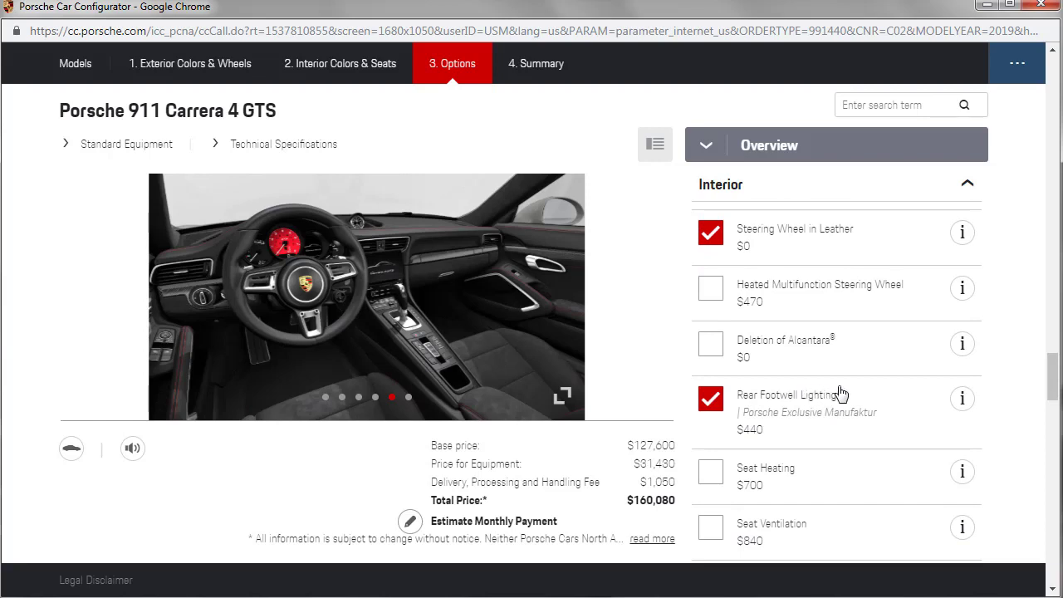
- Select Seat Heating, then try Seat Ventilation and cancel the option changes it requires
scroll(838, 393, "down", 1)
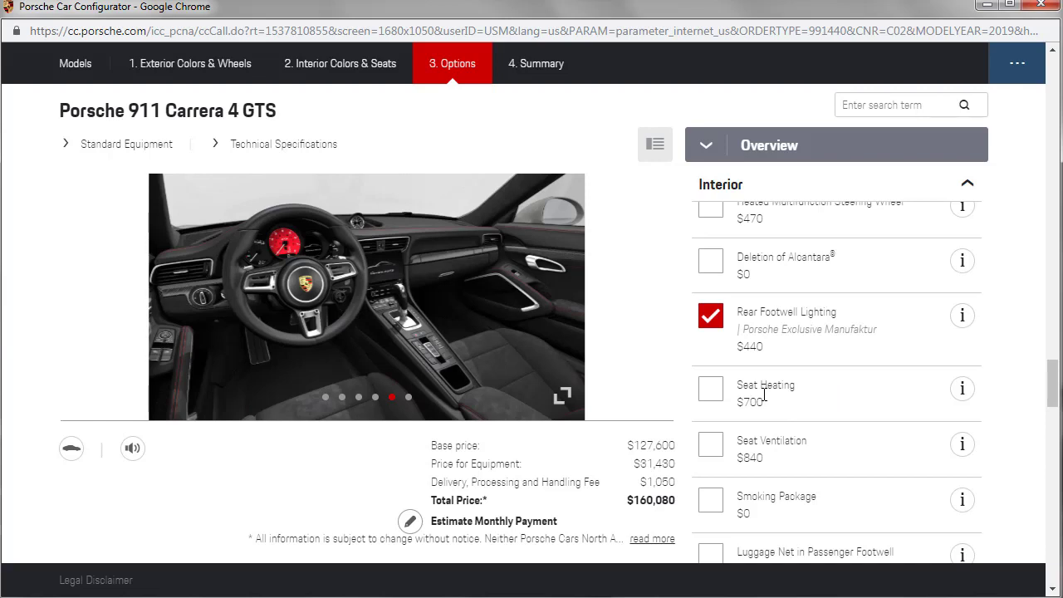
left_click(711, 402)
left_click(710, 455)
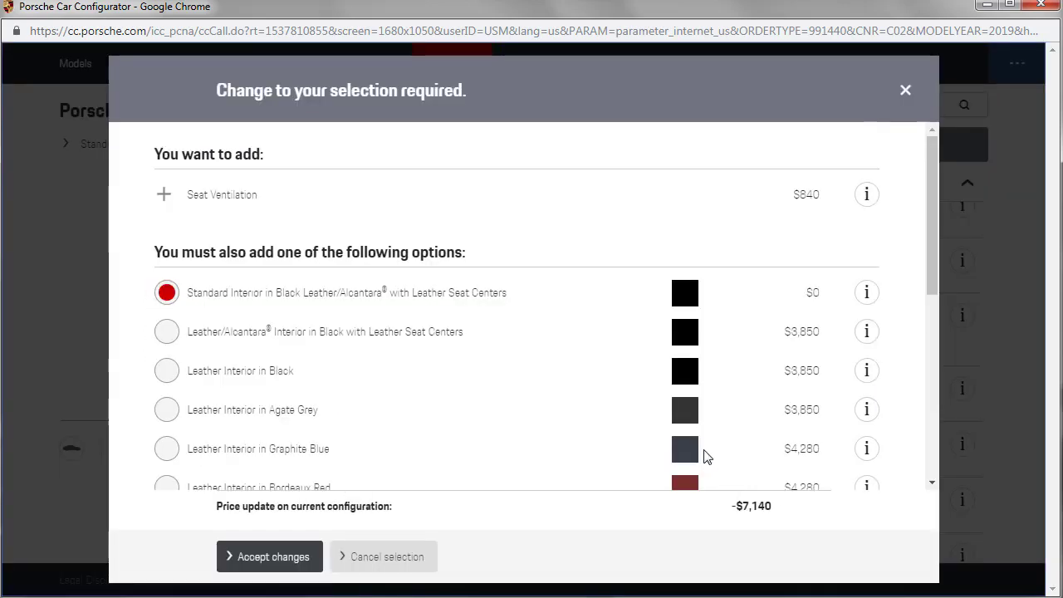
left_click(401, 555)
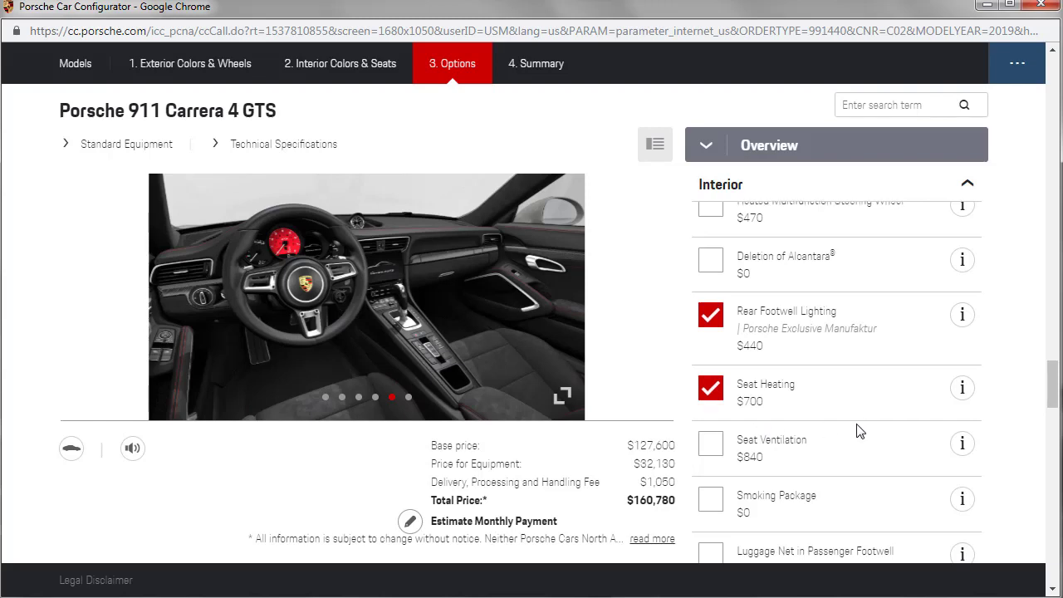
- Review the remaining Interior options, from Seat Ventilation and painted trim to instrument dials and Sport Chrono Stopwatch Dial colors
scroll(860, 430, "down", 1)
scroll(859, 430, "down", 1)
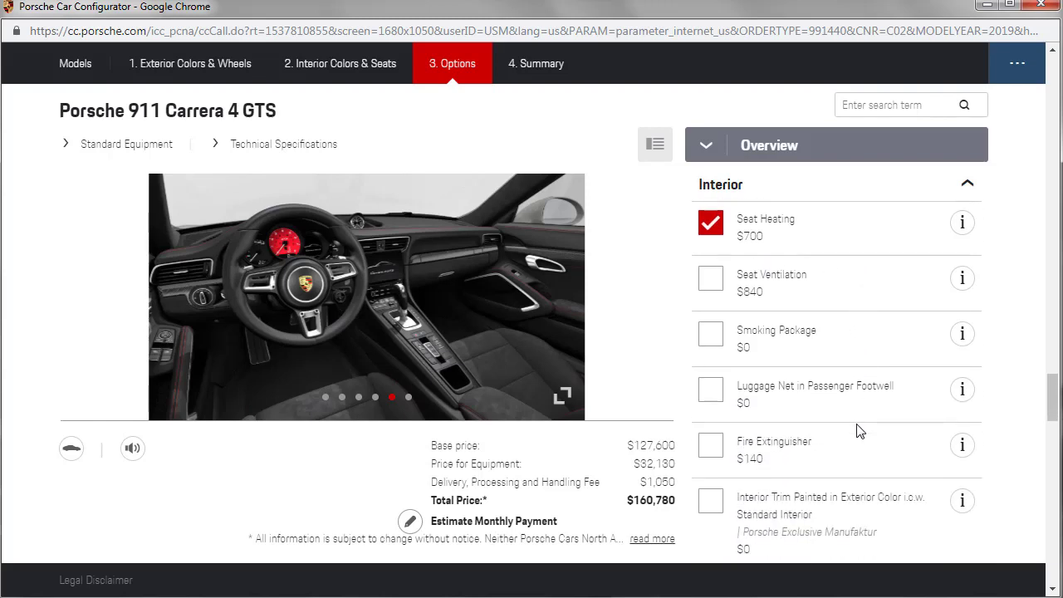
scroll(859, 430, "down", 1)
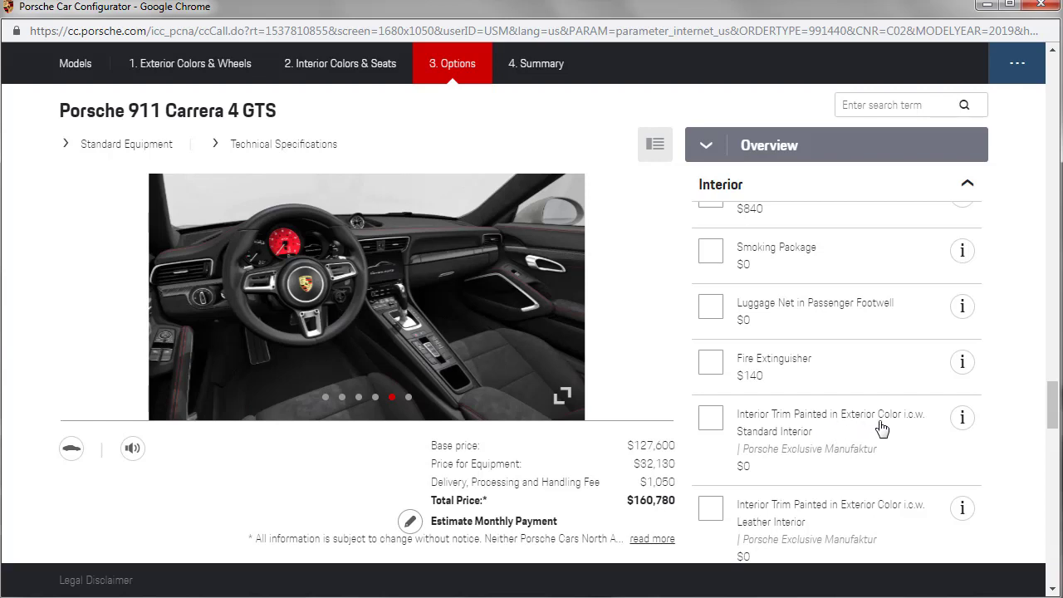
scroll(882, 427, "down", 1)
scroll(882, 427, "down", 1)
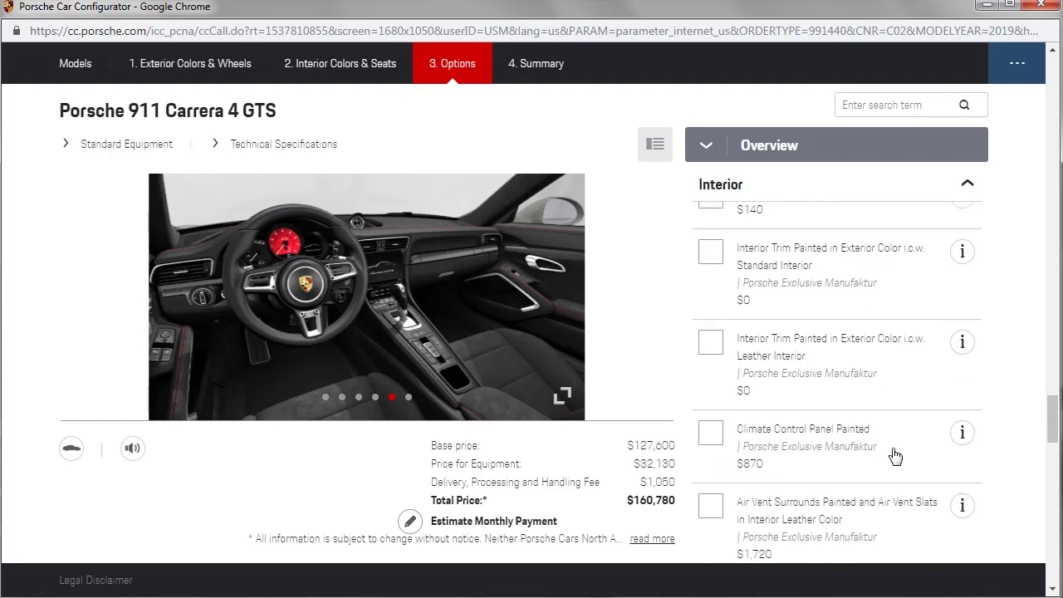
scroll(894, 451, "down", 1)
scroll(894, 456, "down", 4)
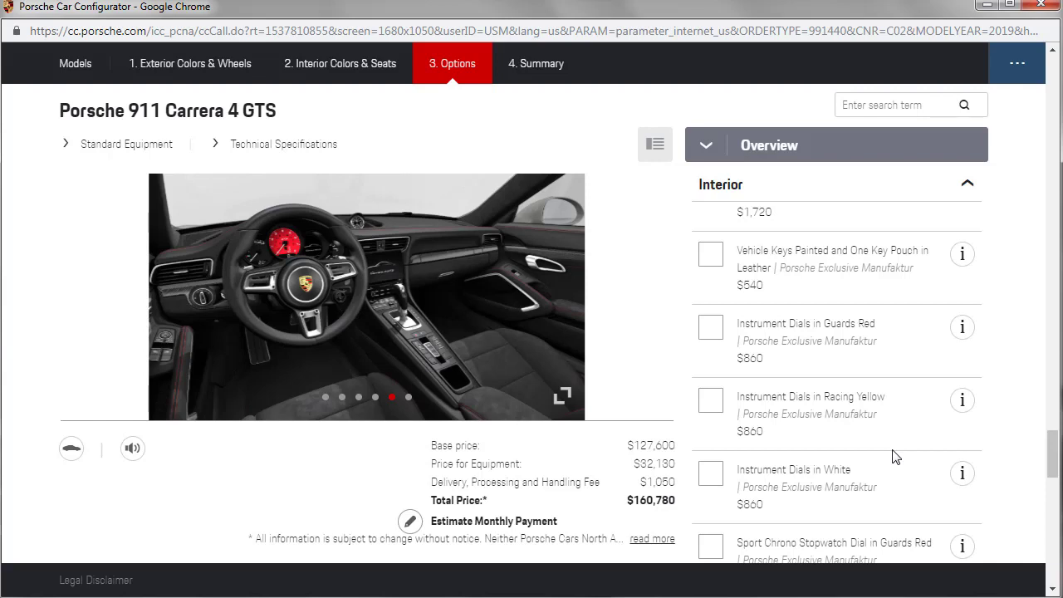
scroll(894, 456, "down", 2)
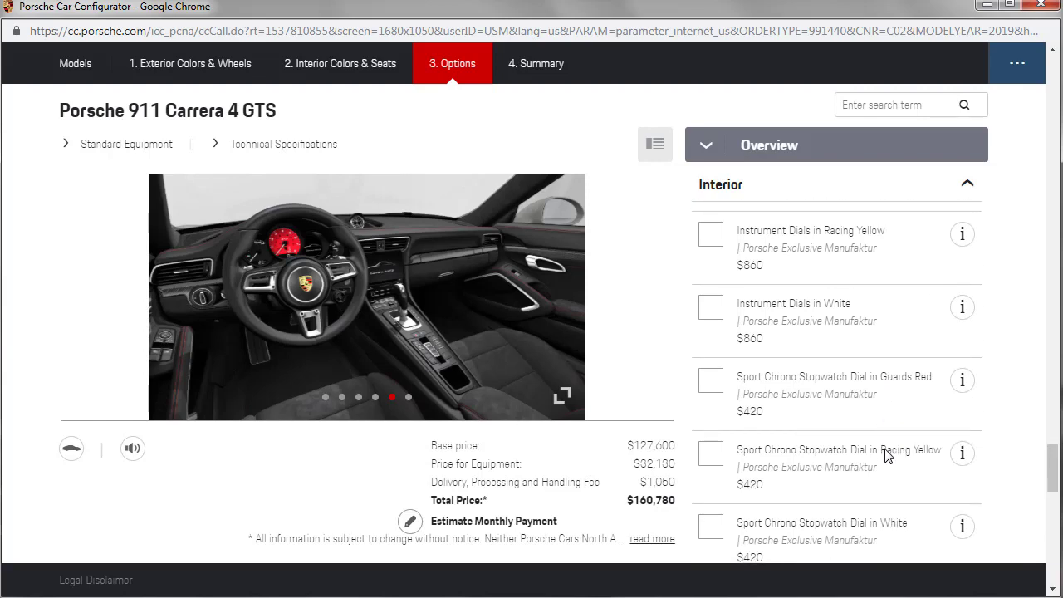
scroll(886, 455, "down", 1)
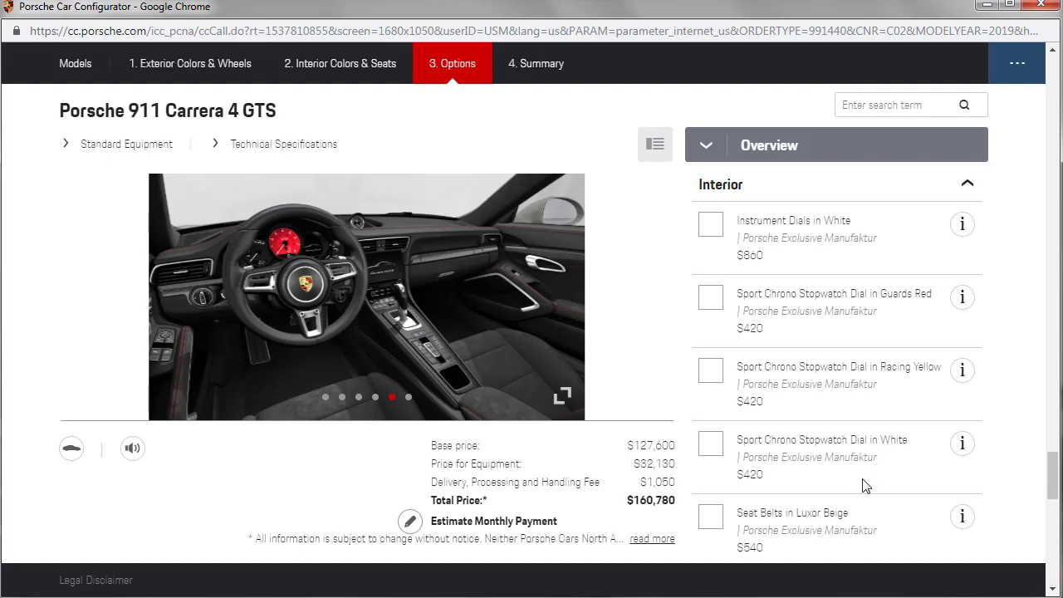
- Try to add the Sport Chrono Stopwatch Dial in Racing Yellow and in Guards Red, cancelling the required changes each time
left_click(711, 372)
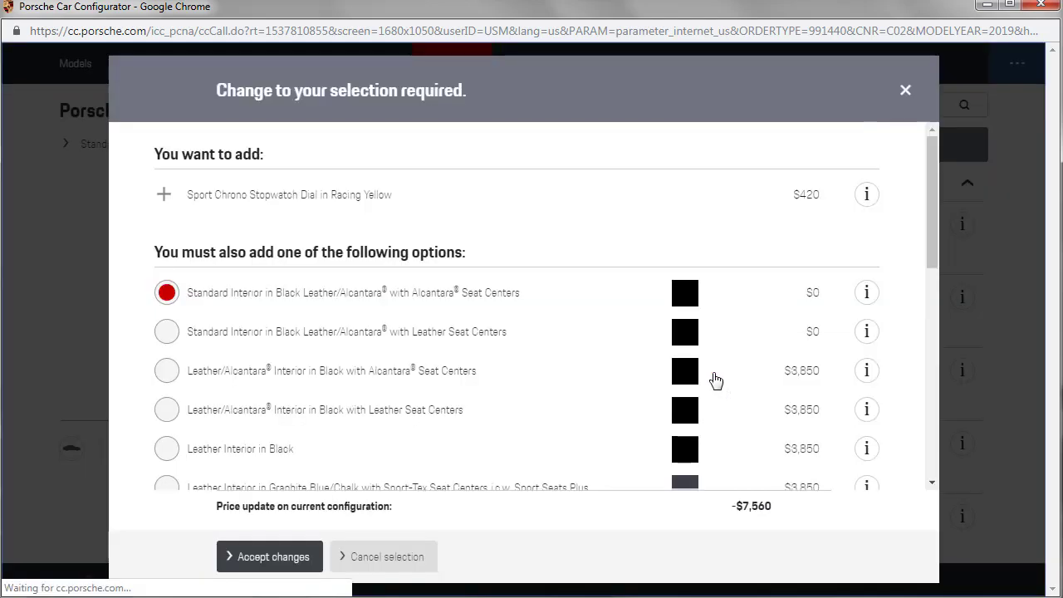
left_click(377, 558)
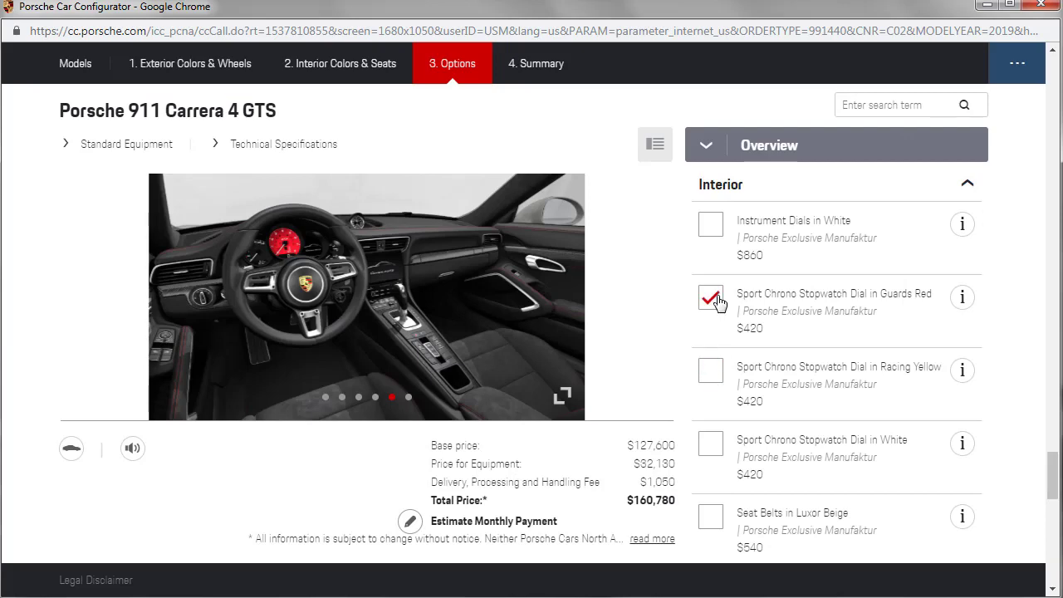
left_click(716, 300)
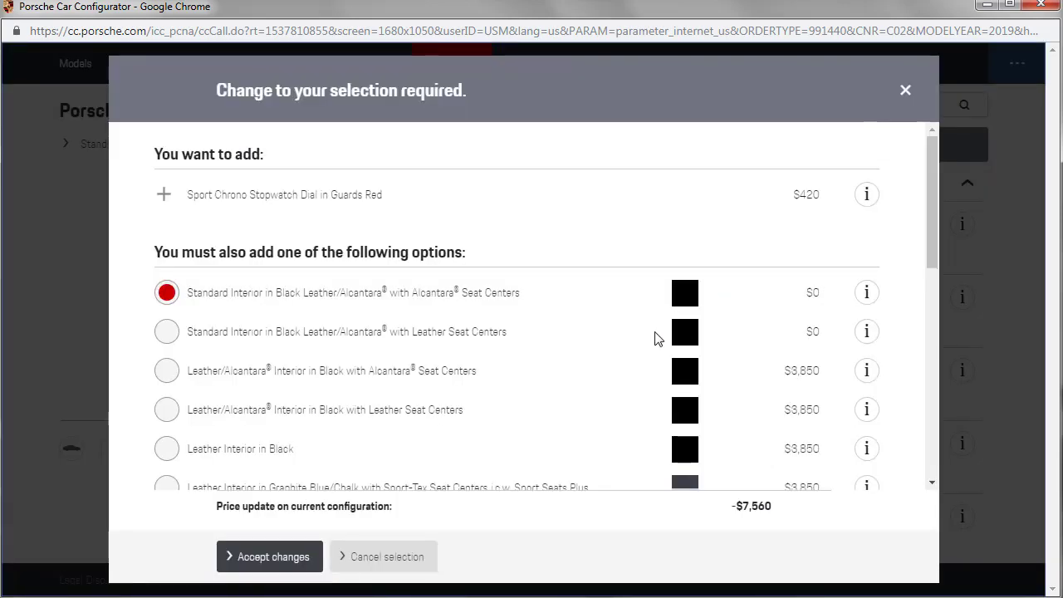
left_click(342, 557)
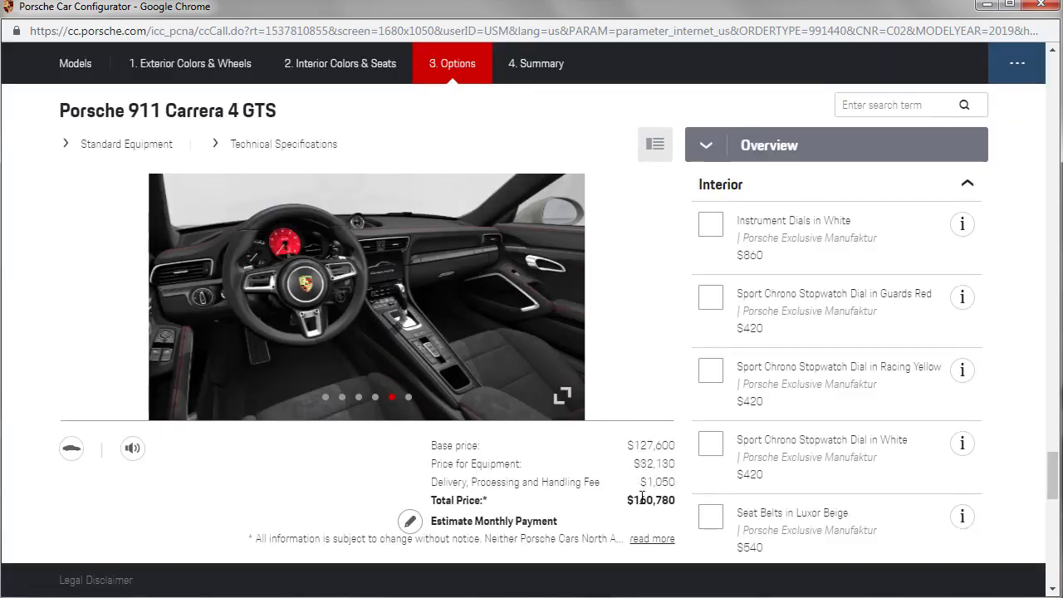
- Go past the seat belt colors and expand the Interior Carbon Fiber options
scroll(967, 416, "down", 2)
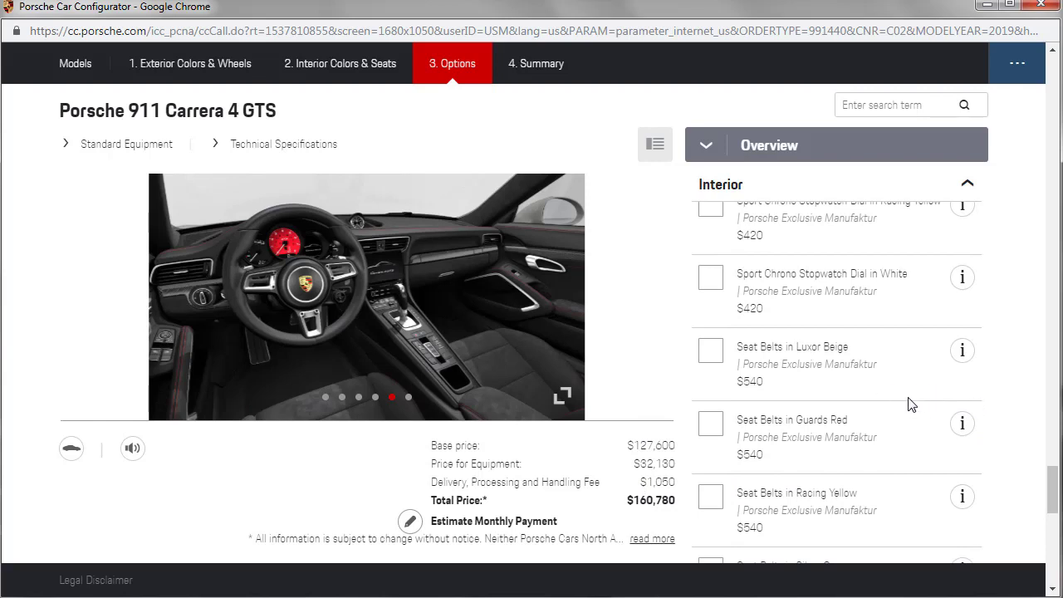
scroll(920, 407, "down", 2)
scroll(922, 407, "down", 5)
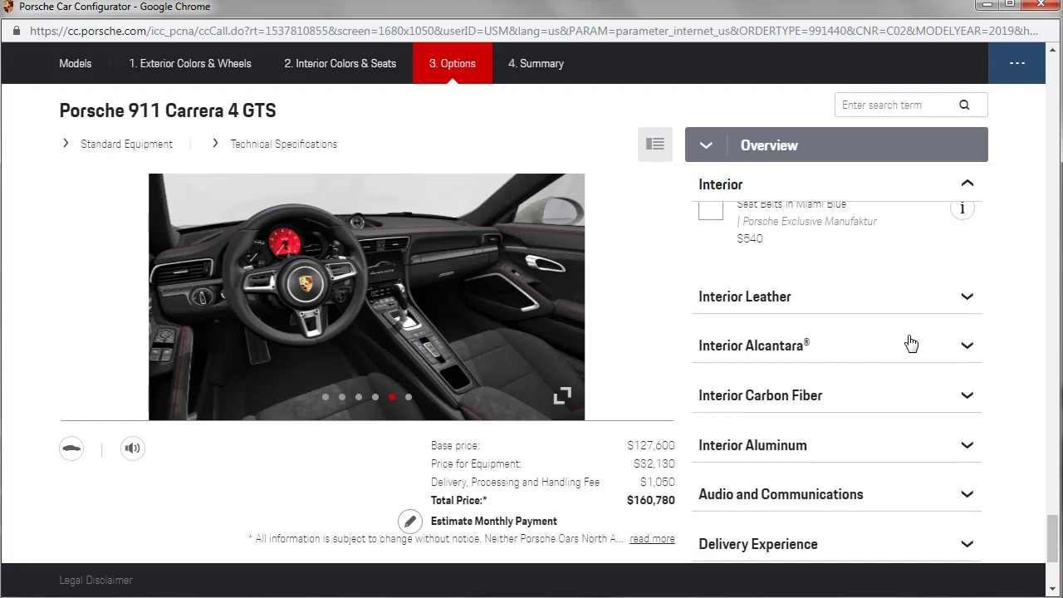
left_click(967, 394)
scroll(1003, 372, "down", 2)
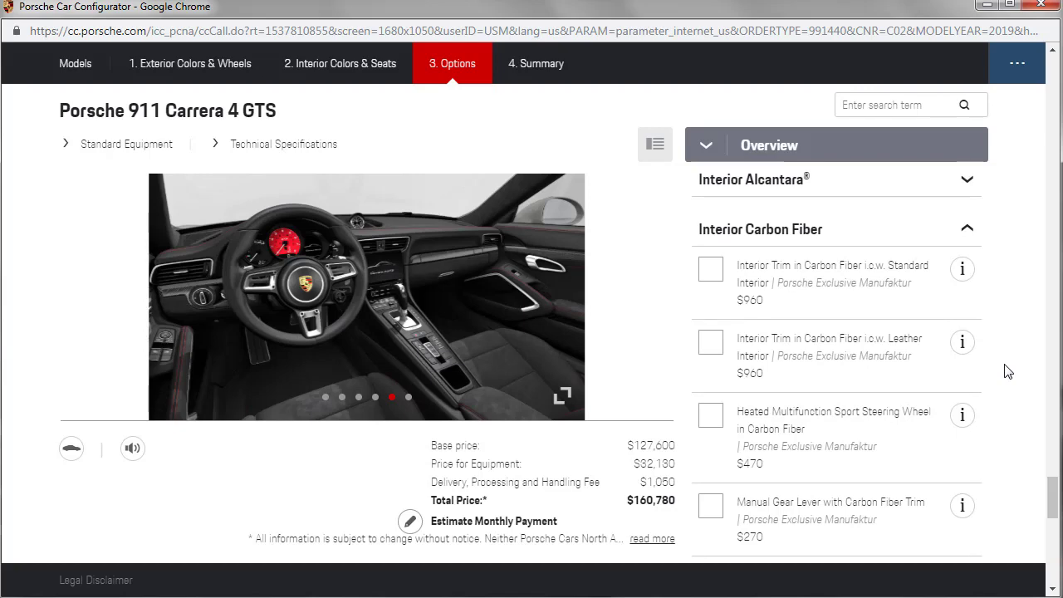
- Try to add Interior Trim in Carbon Fiber i.c.w. Standard Interior and dismiss the required selection changes
left_click(711, 270)
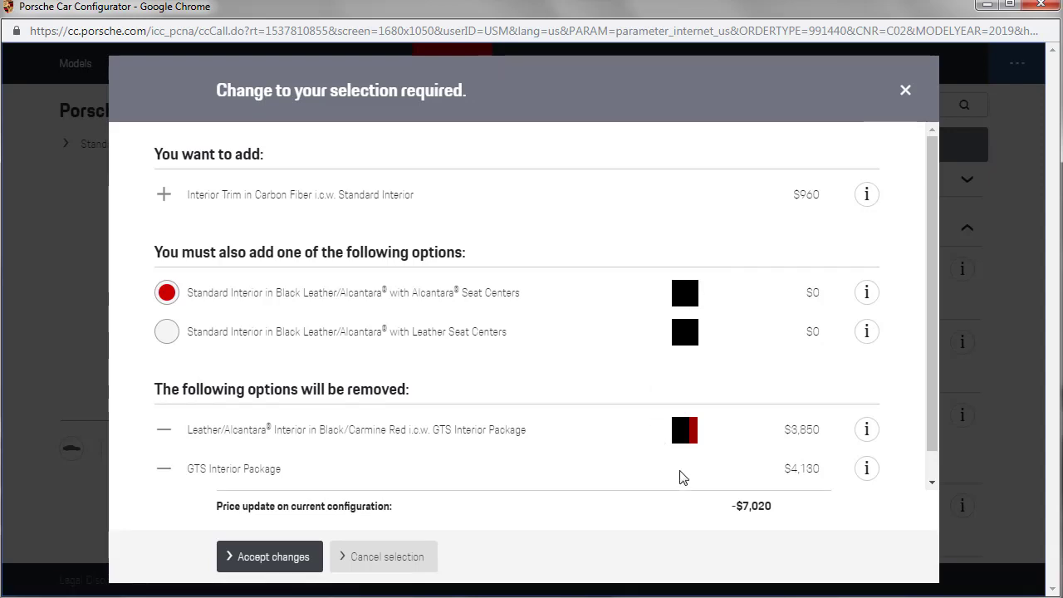
left_click(905, 92)
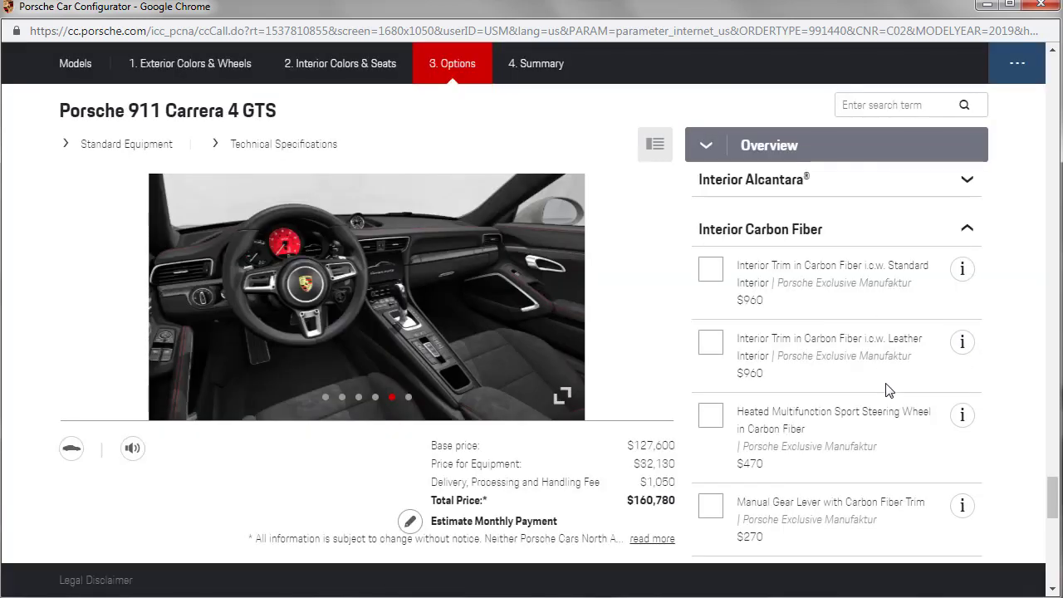
scroll(887, 392, "down", 1)
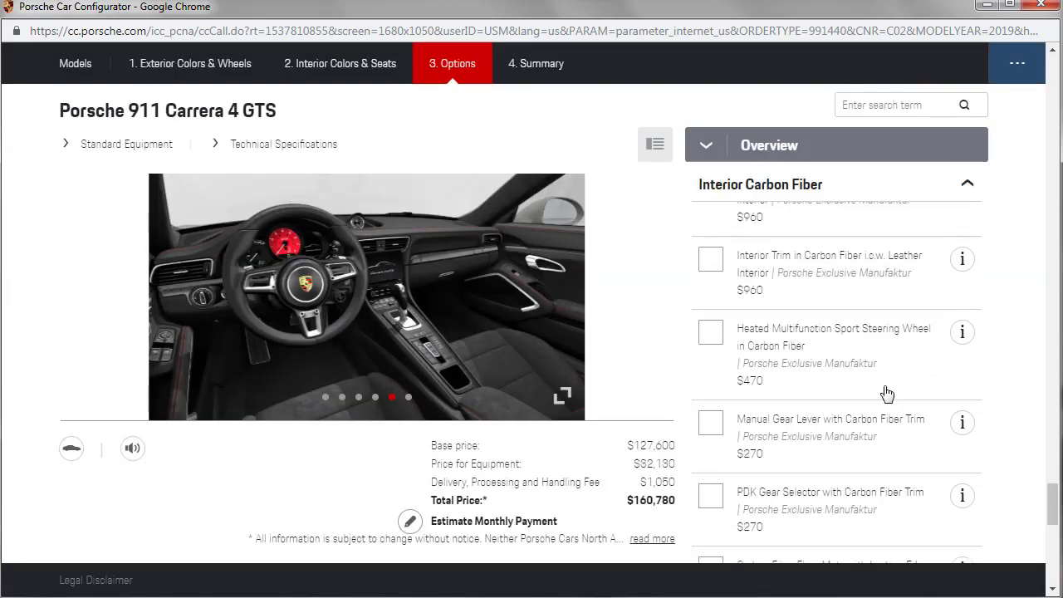
scroll(884, 395, "down", 1)
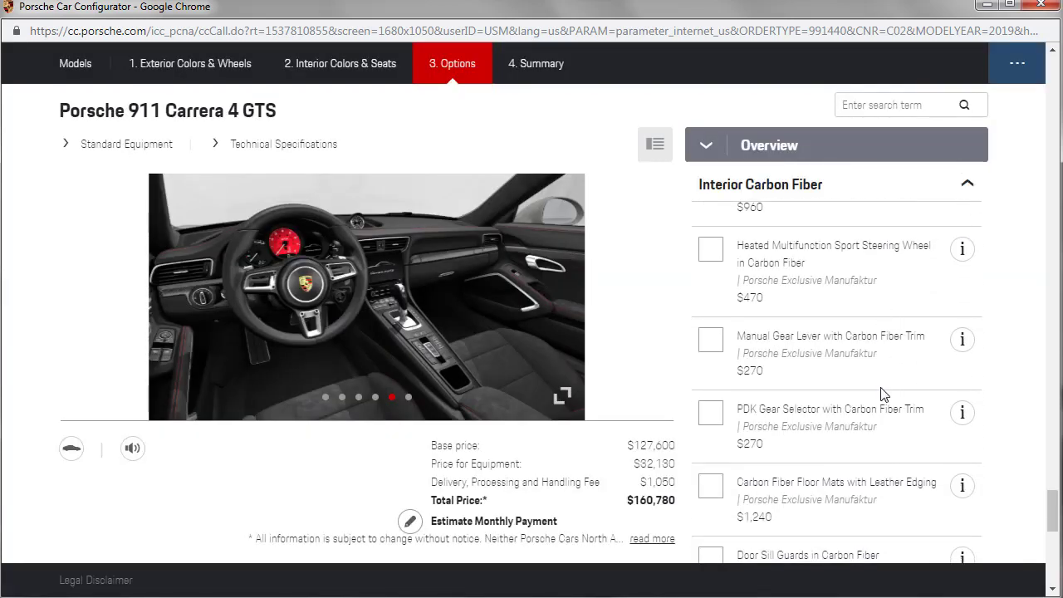
scroll(884, 396, "up", 2)
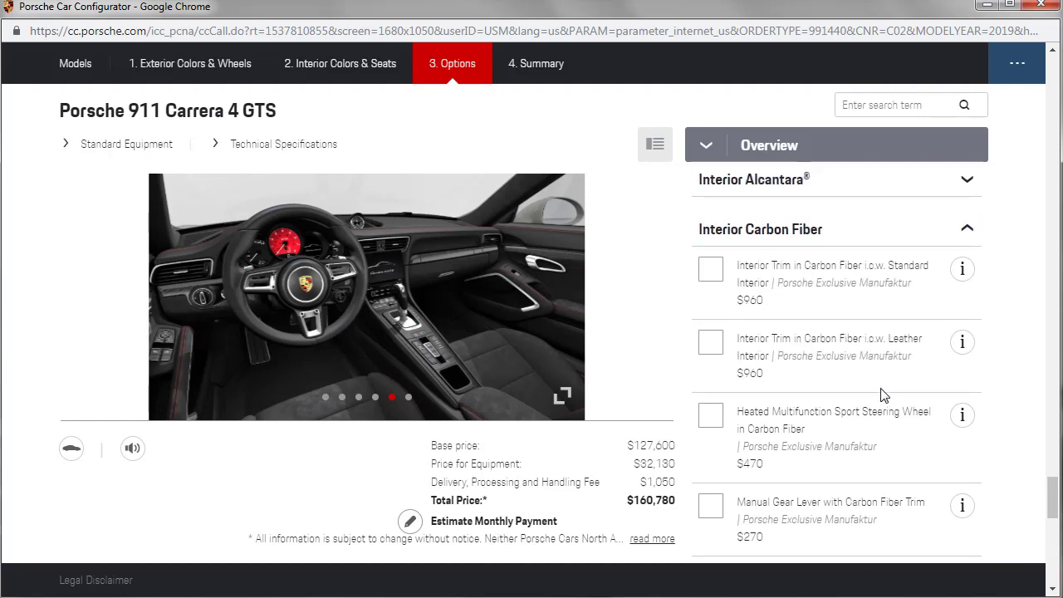
- Select PDK Gear Selector with Carbon Fiber Trim among the Interior Carbon Fiber options
scroll(883, 395, "down", 1)
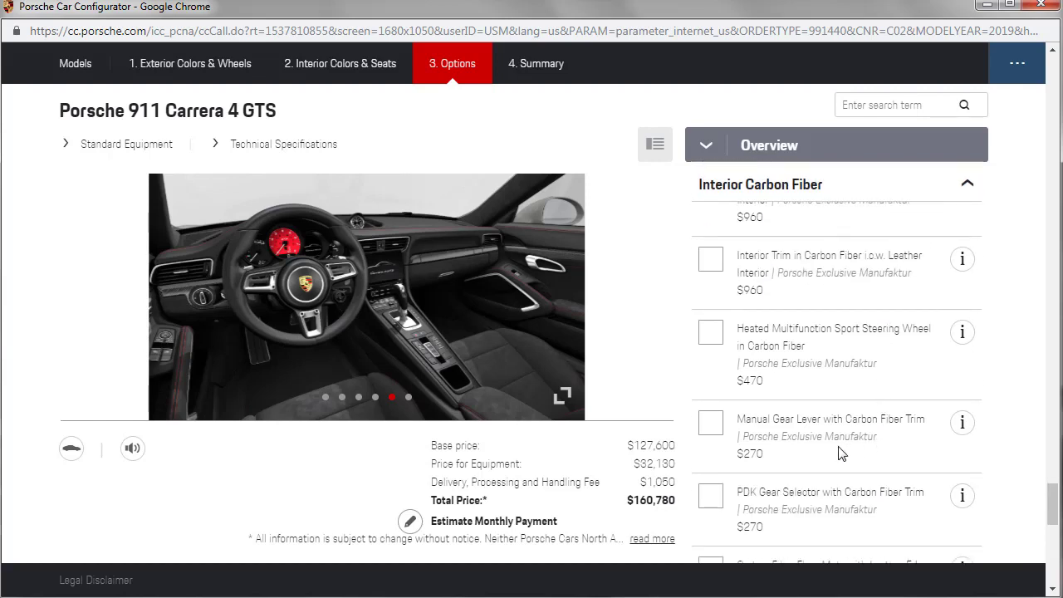
scroll(847, 425, "down", 1)
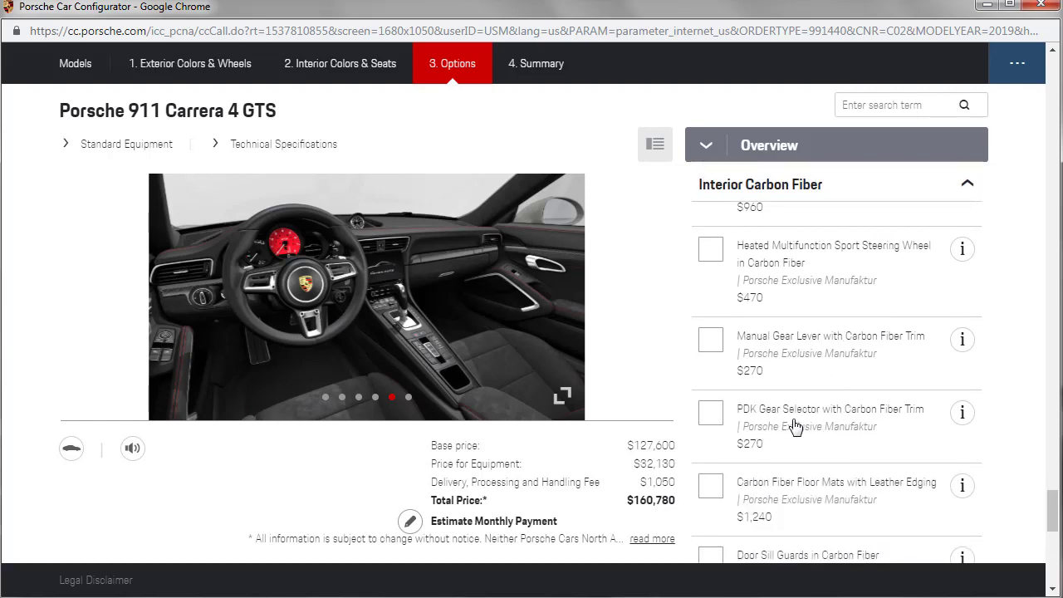
left_click(711, 413)
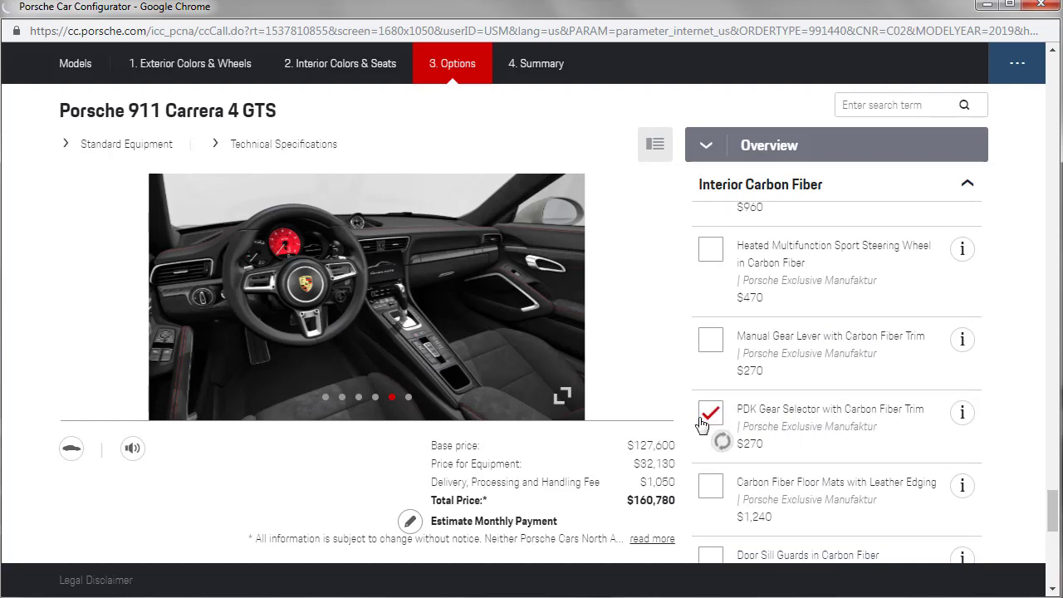
- View the details of the Carbon Fiber Floor Mats with Leather Edging and close them without adding the mats
scroll(845, 395, "down", 2)
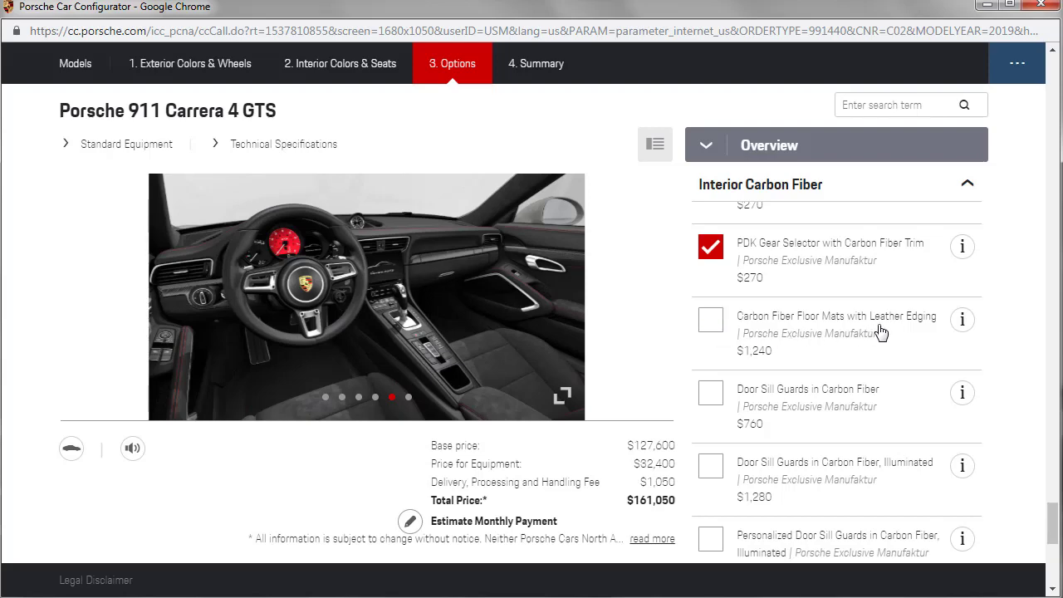
left_click(965, 321)
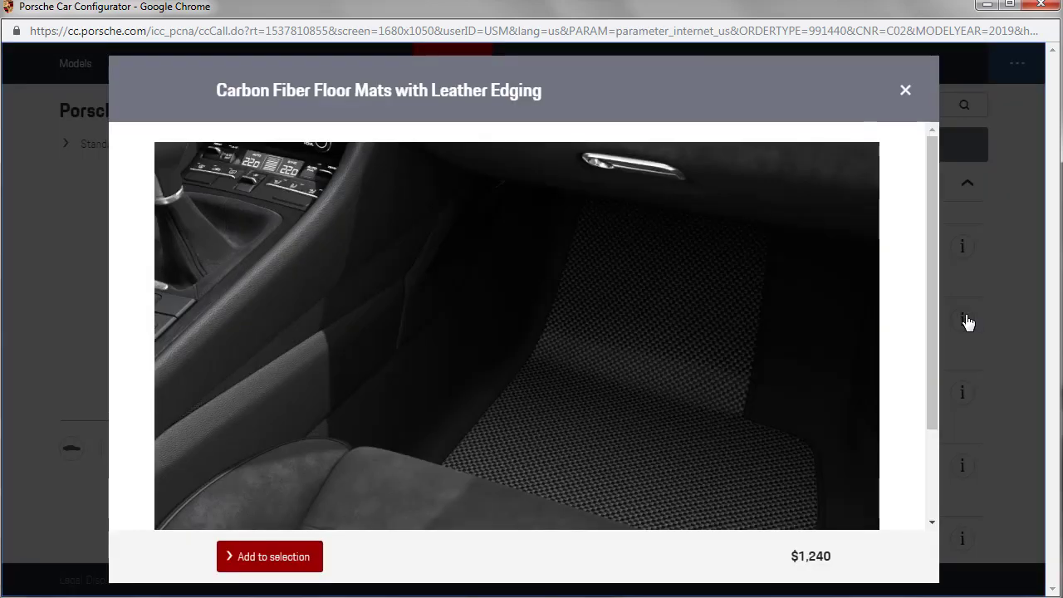
left_click(904, 93)
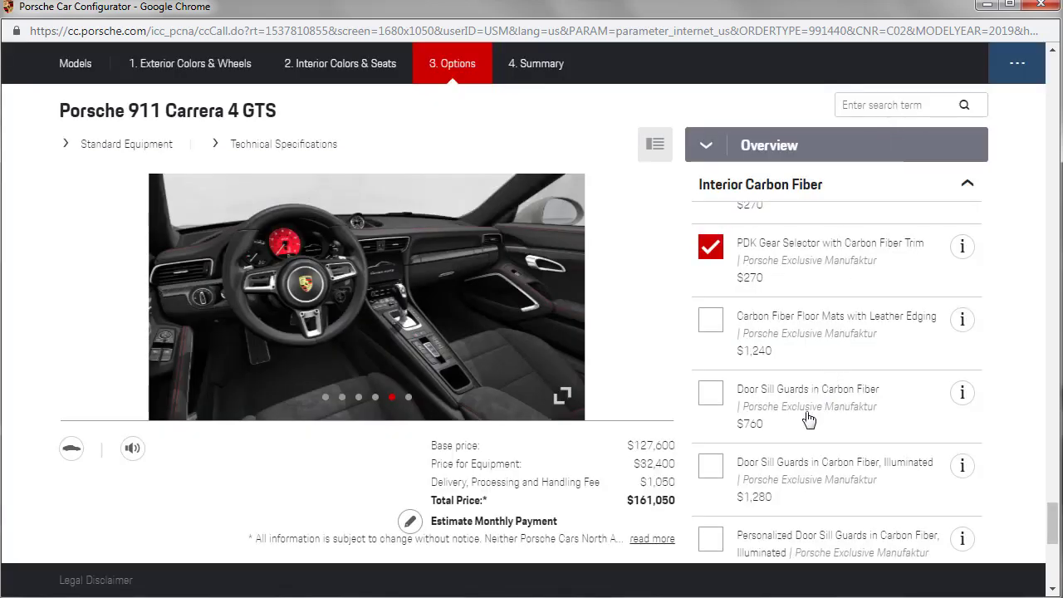
- Select Door Sill Guards in Carbon Fiber, then replace them with Door Sill Guards in Carbon Fiber, Illuminated
left_click(711, 396)
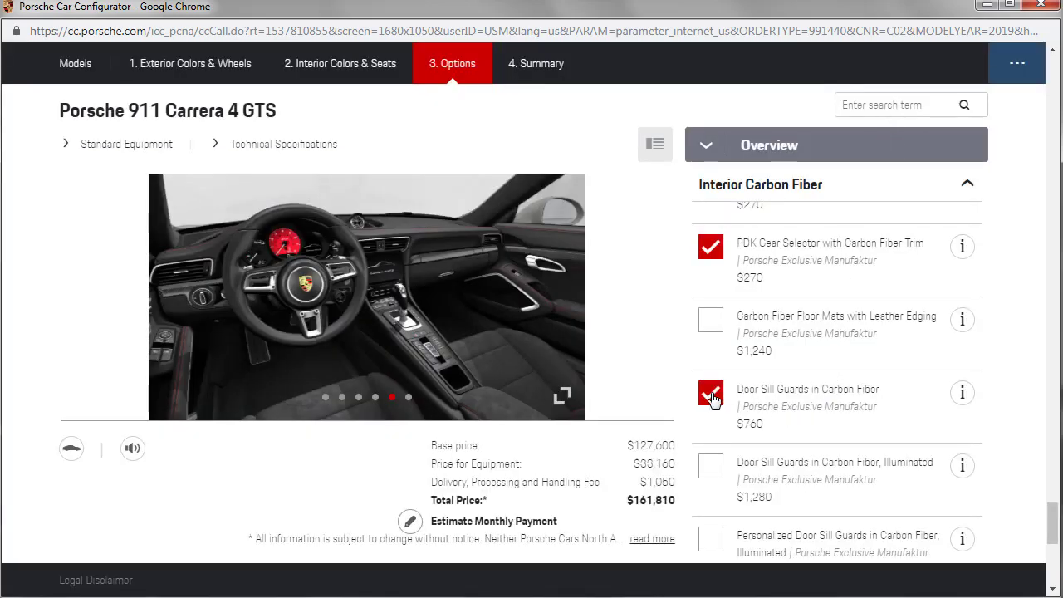
scroll(820, 412, "down", 1)
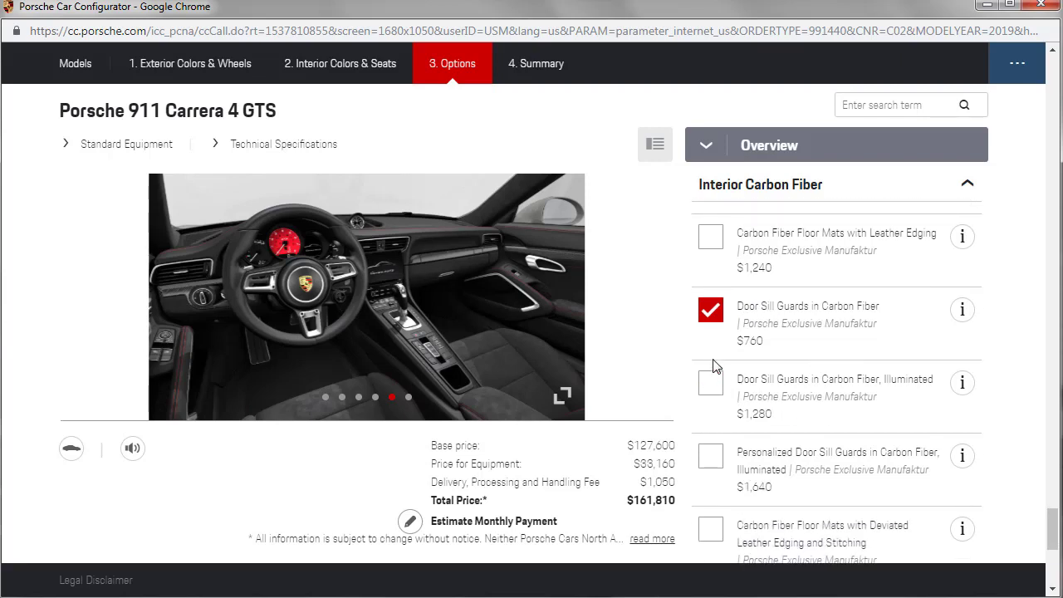
left_click(711, 310)
left_click(711, 384)
left_click(714, 395)
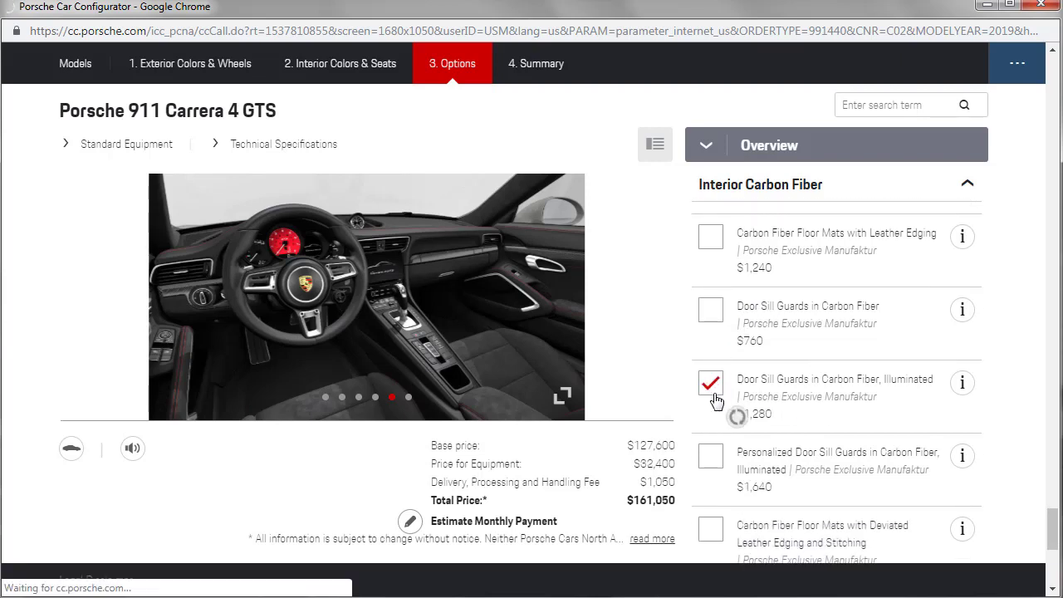
- Return to Interior Trim in Carbon Fiber i.c.w. Standard Interior, try adding it again, and dismiss the required changes
scroll(806, 383, "down", 1)
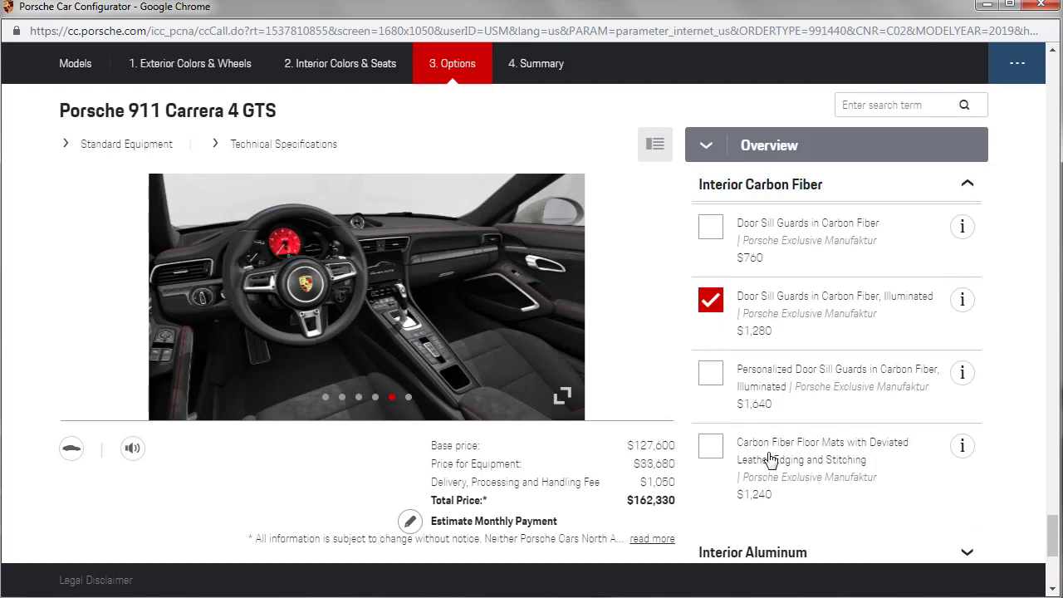
scroll(851, 453, "up", 2)
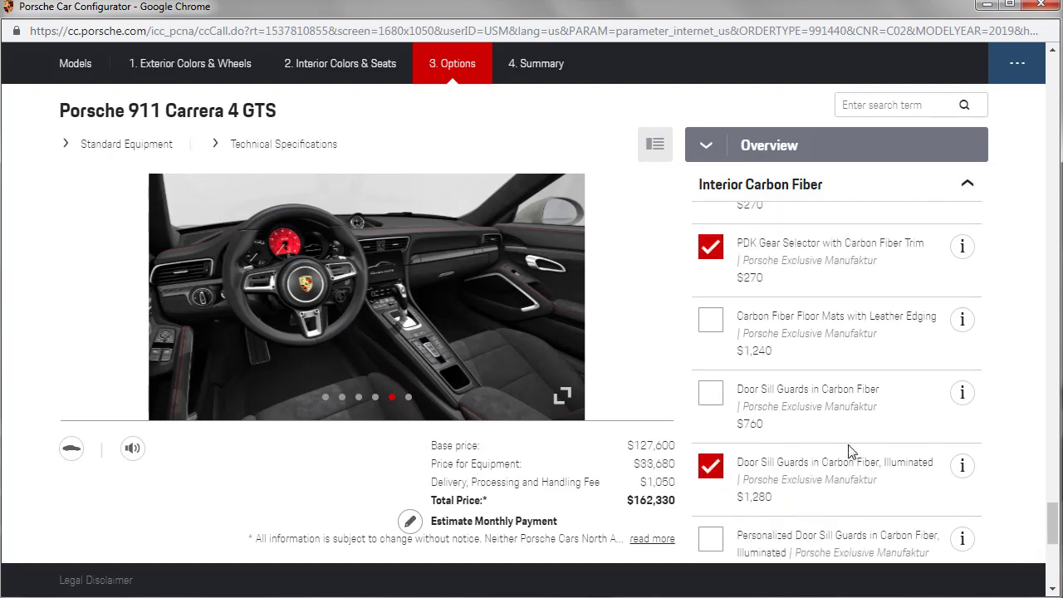
scroll(850, 452, "up", 3)
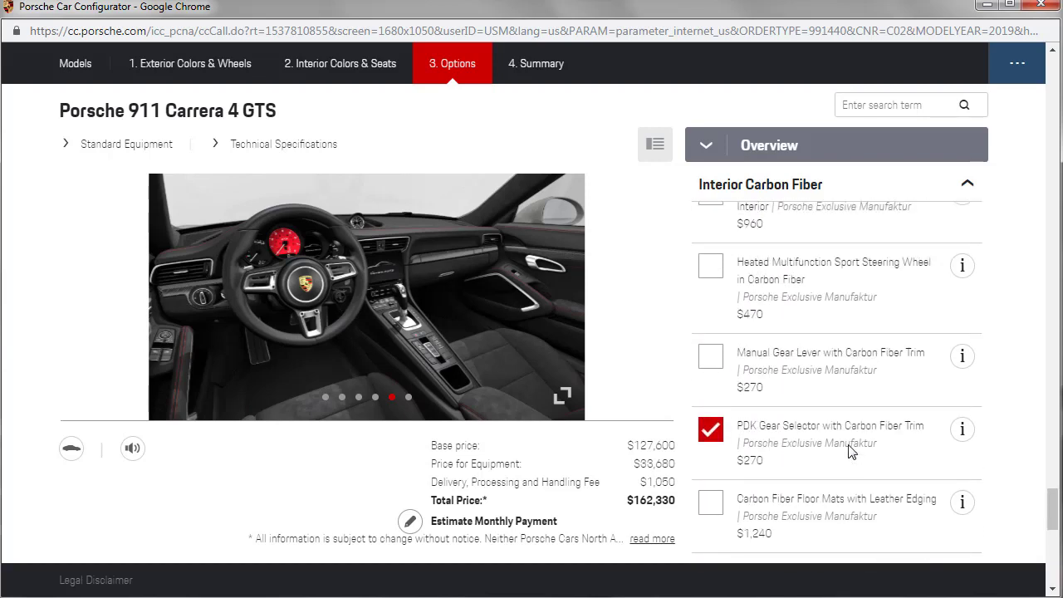
scroll(851, 453, "up", 2)
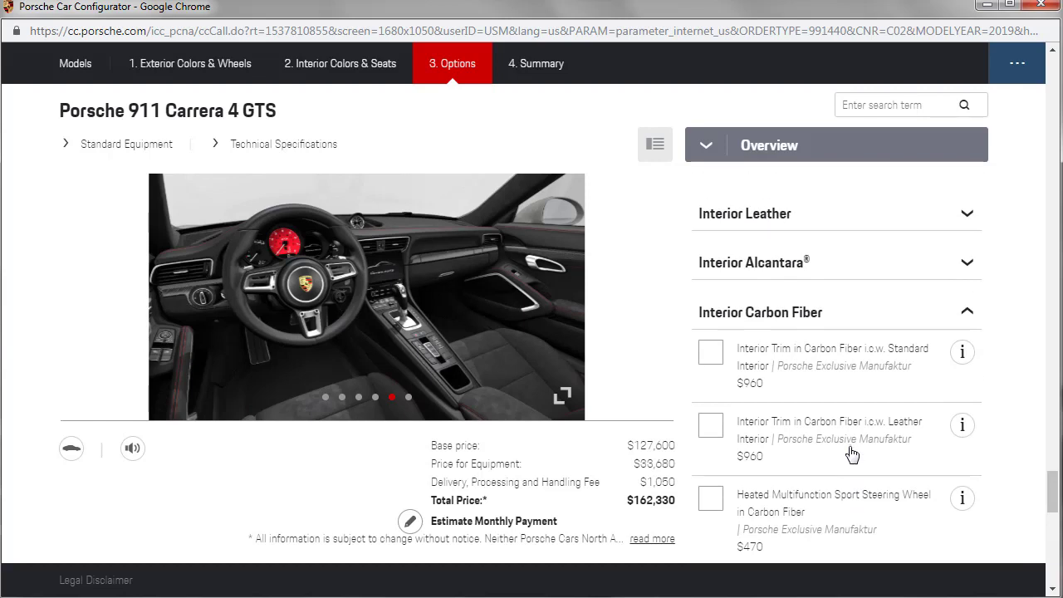
left_click(719, 367)
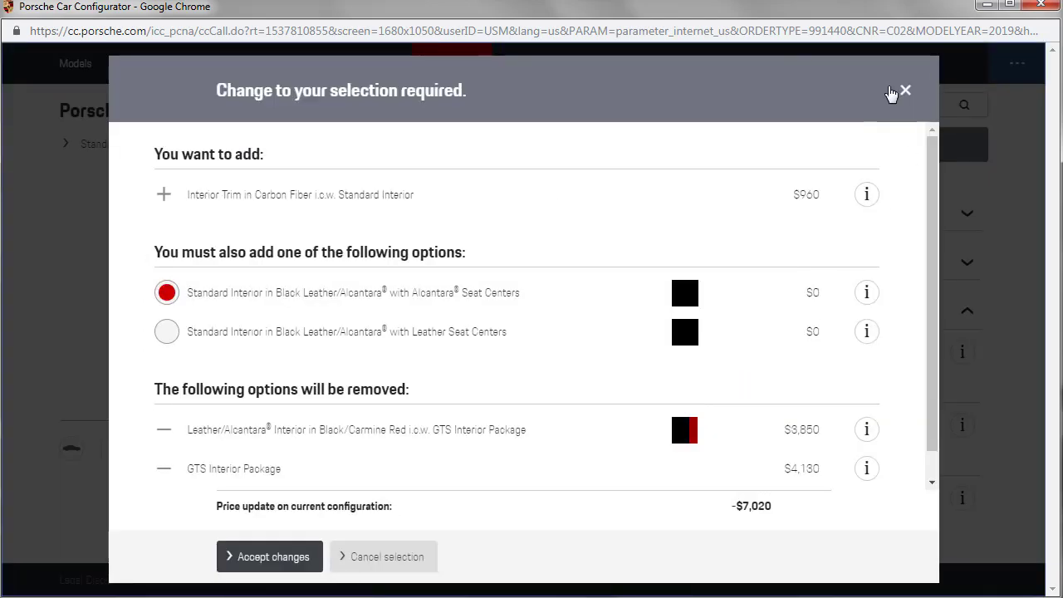
left_click(904, 91)
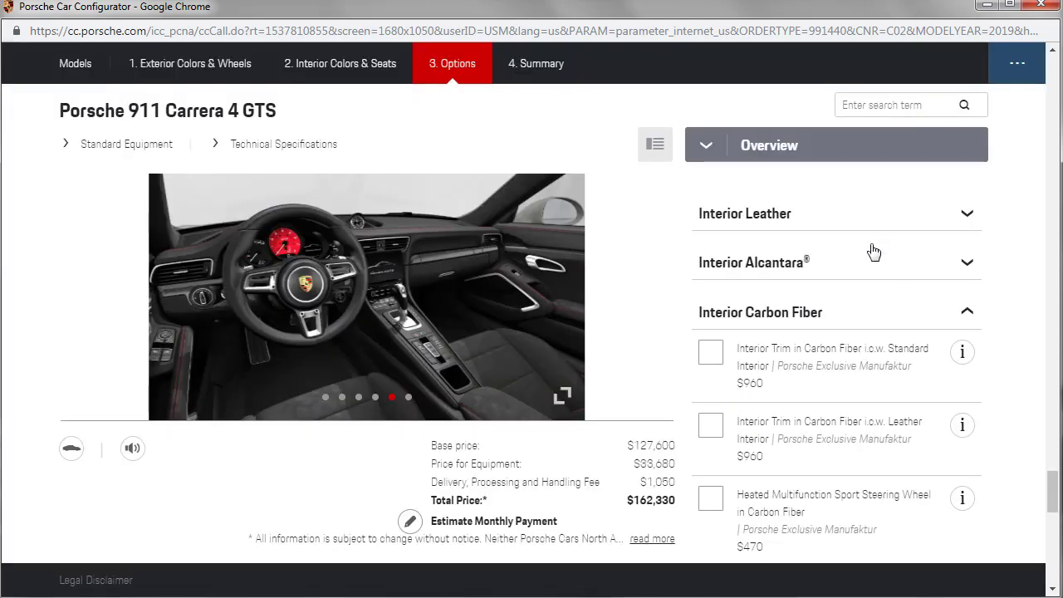
- Collapse the Interior Carbon Fiber options
scroll(873, 252, "down", 4)
scroll(883, 254, "up", 3)
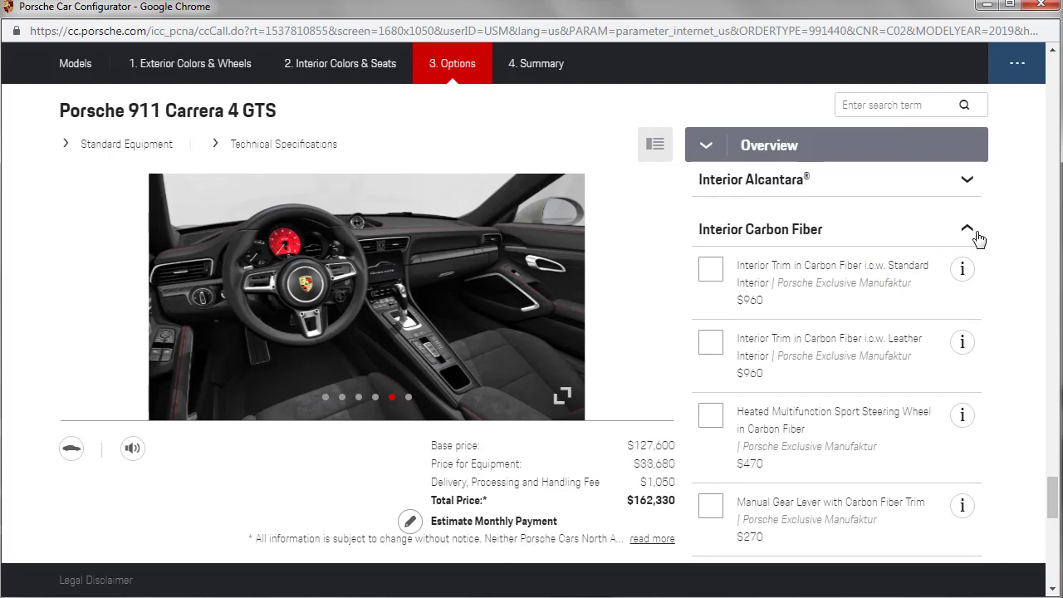
left_click(968, 231)
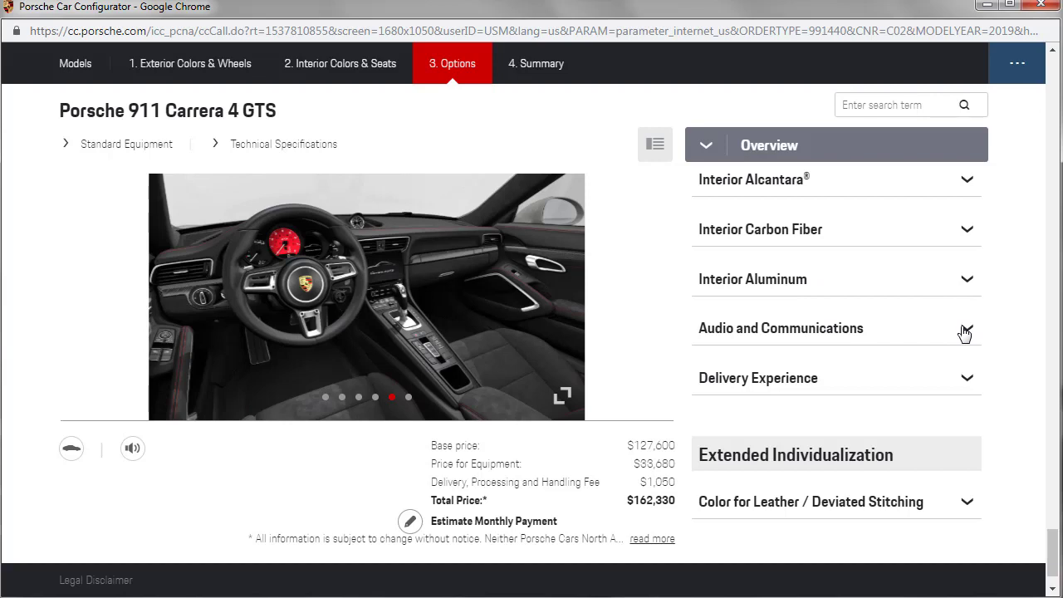
- Add Voice Control and the Burmester High-End Surround Sound System from the Audio and Communications options, then collapse that group
scroll(996, 331, "down", 1)
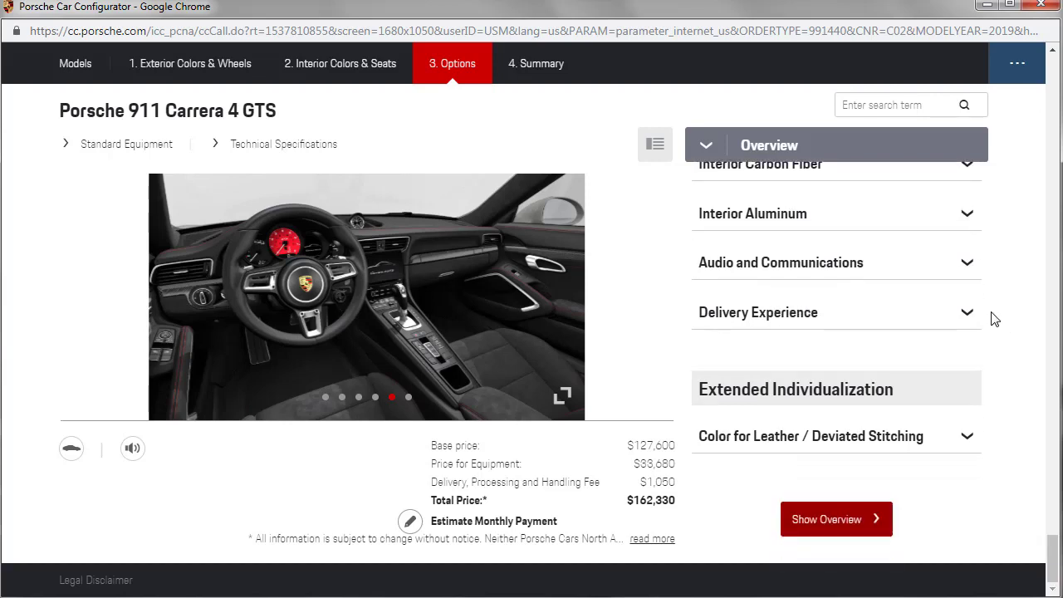
left_click(979, 267)
left_click(714, 307)
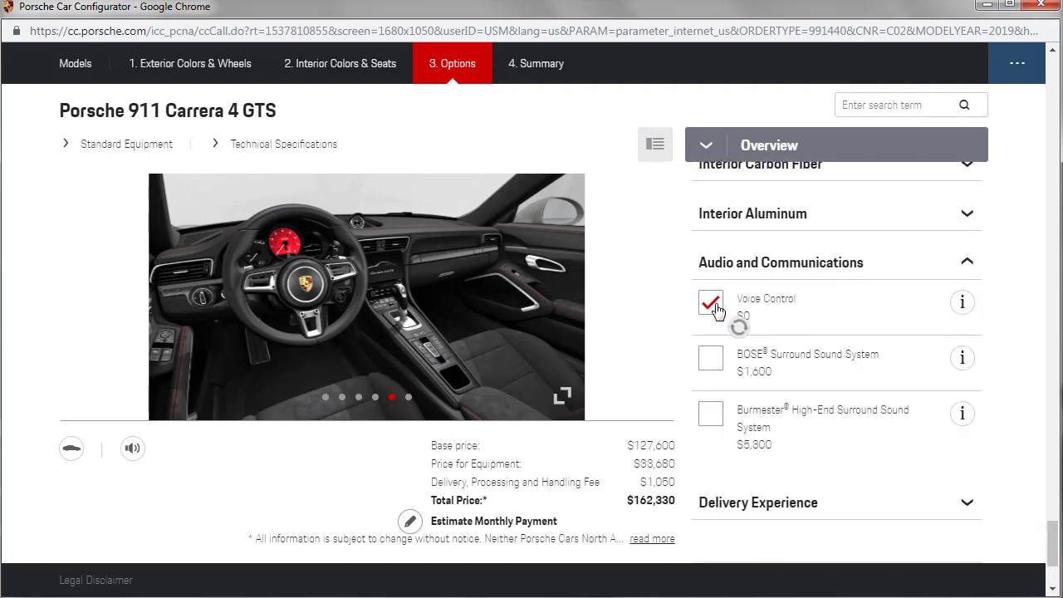
left_click(710, 416)
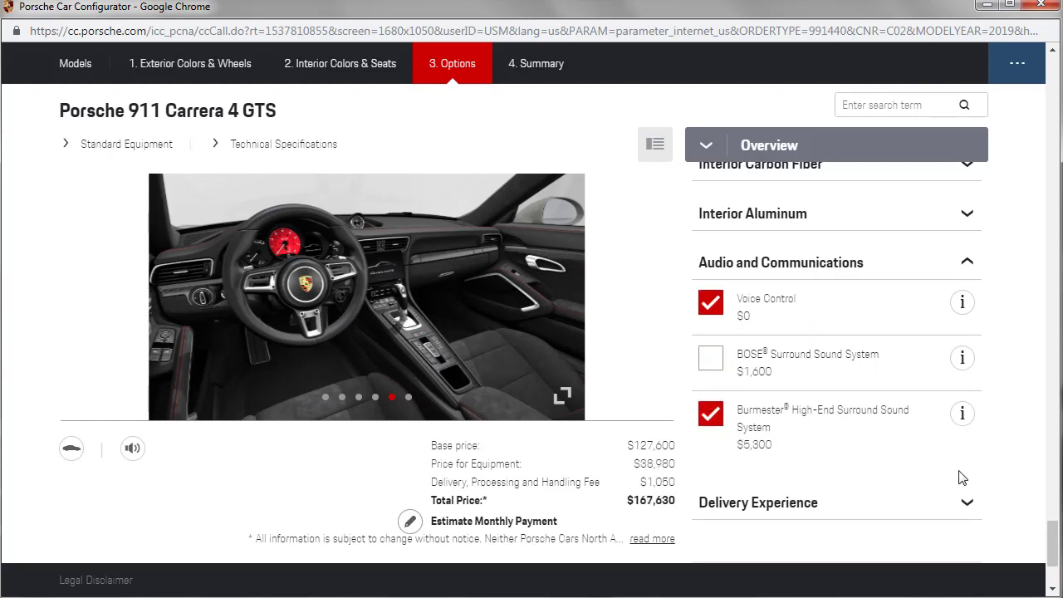
left_click(966, 141)
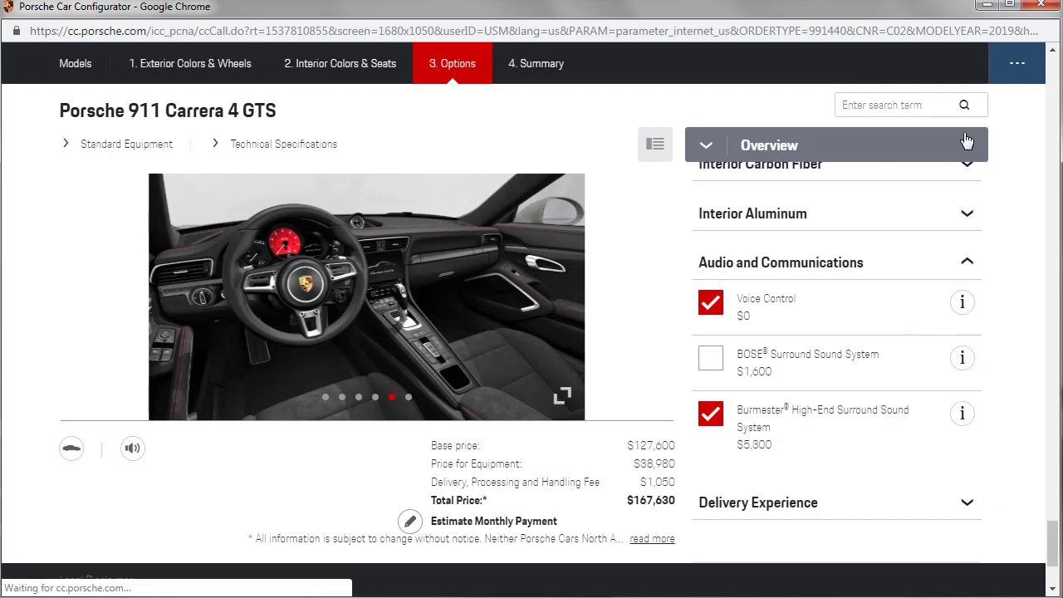
scroll(968, 229, "up", 1)
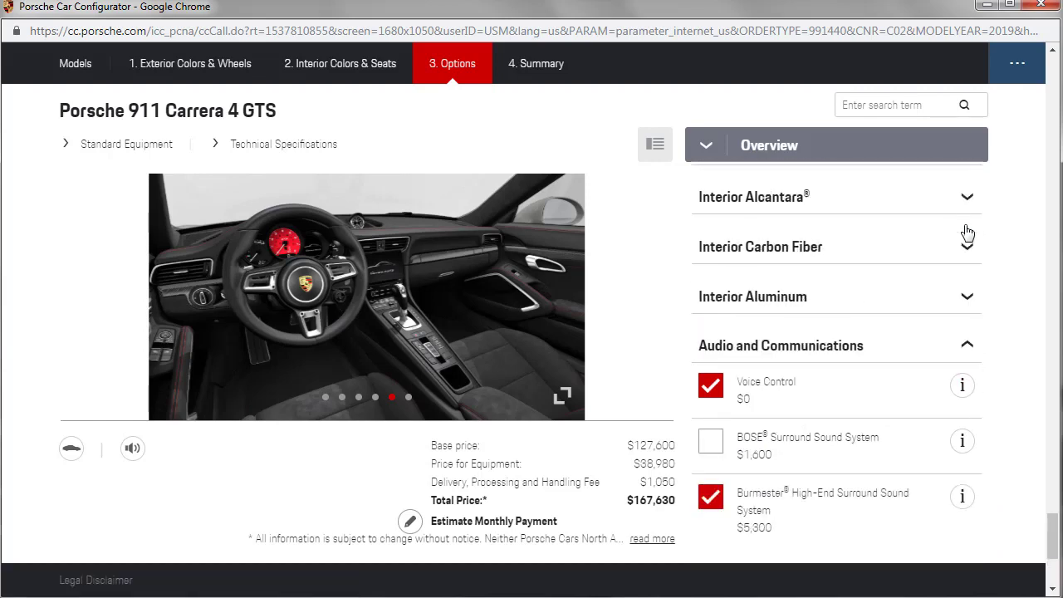
left_click(968, 348)
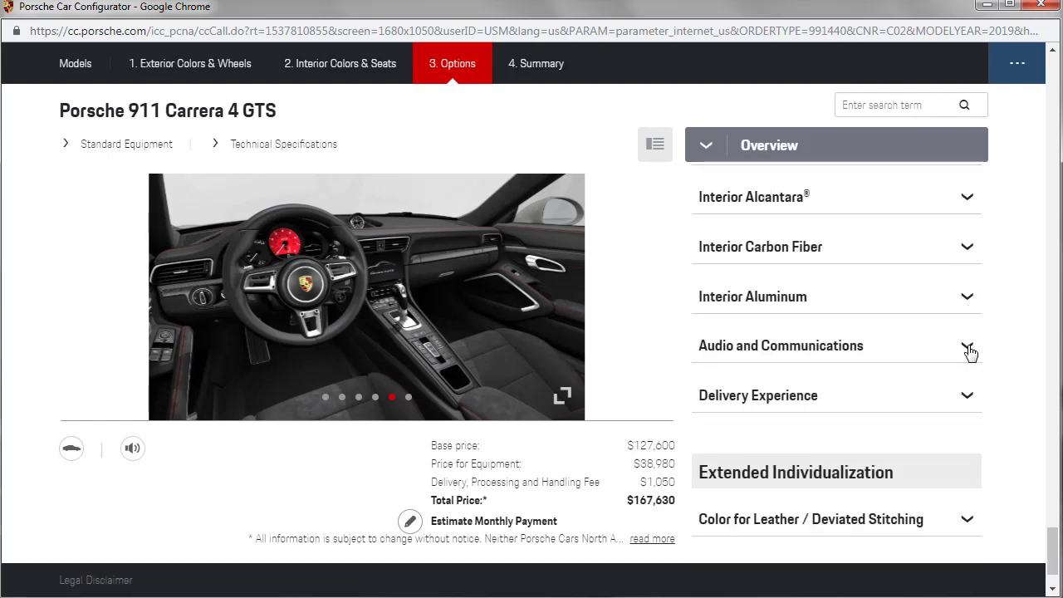
- Review the Delivery Experience options without selecting any and open the configuration summary
left_click(968, 397)
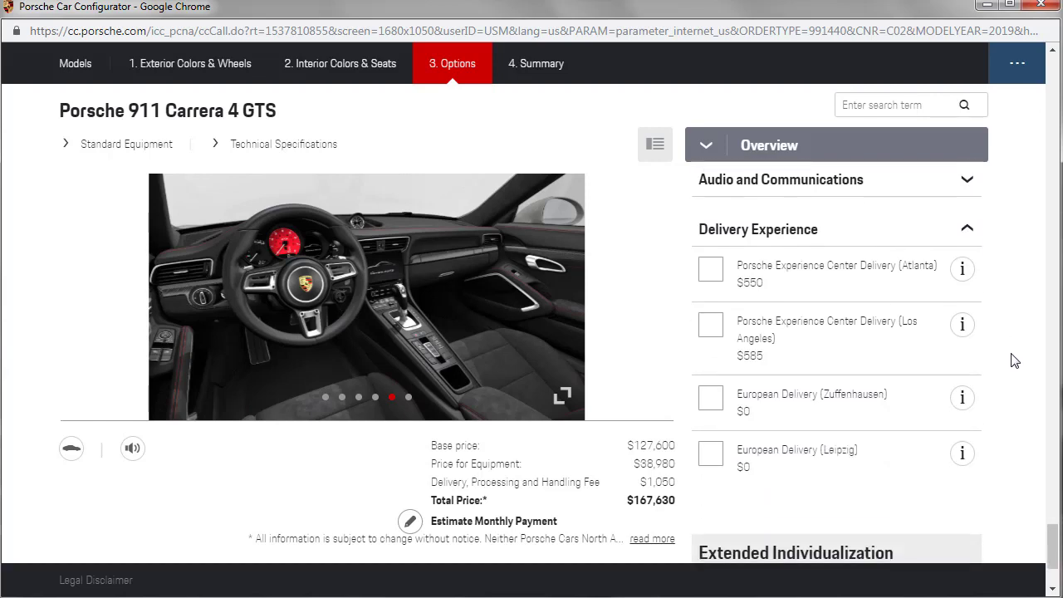
scroll(1013, 361, "down", 1)
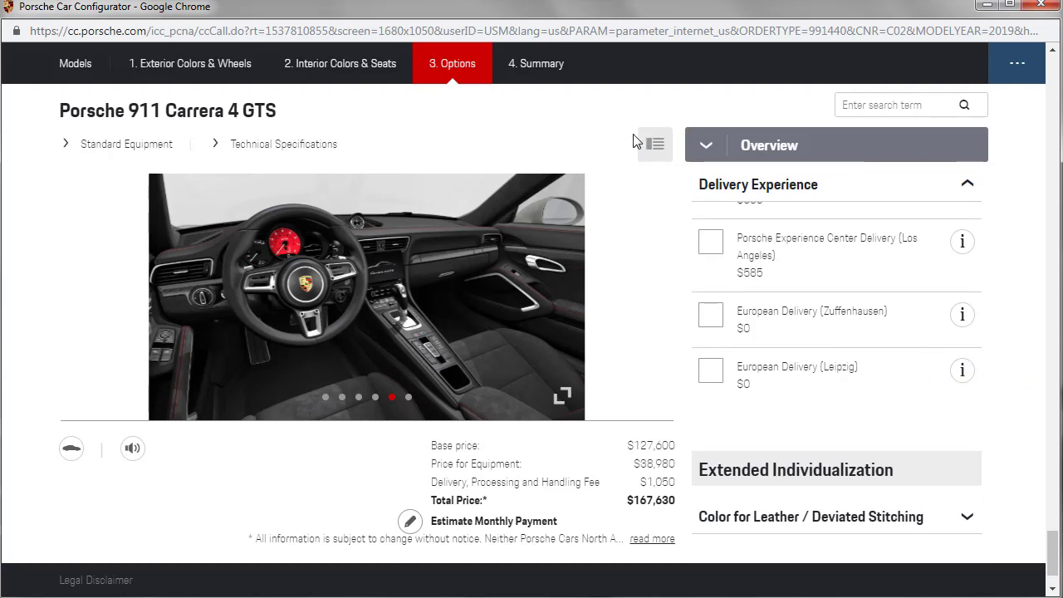
left_click(527, 79)
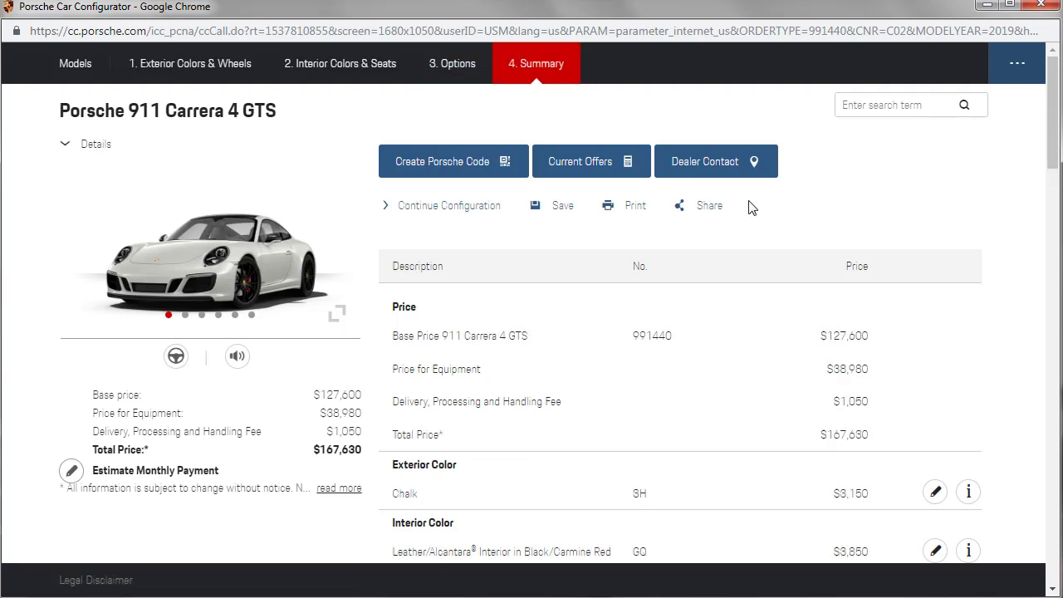